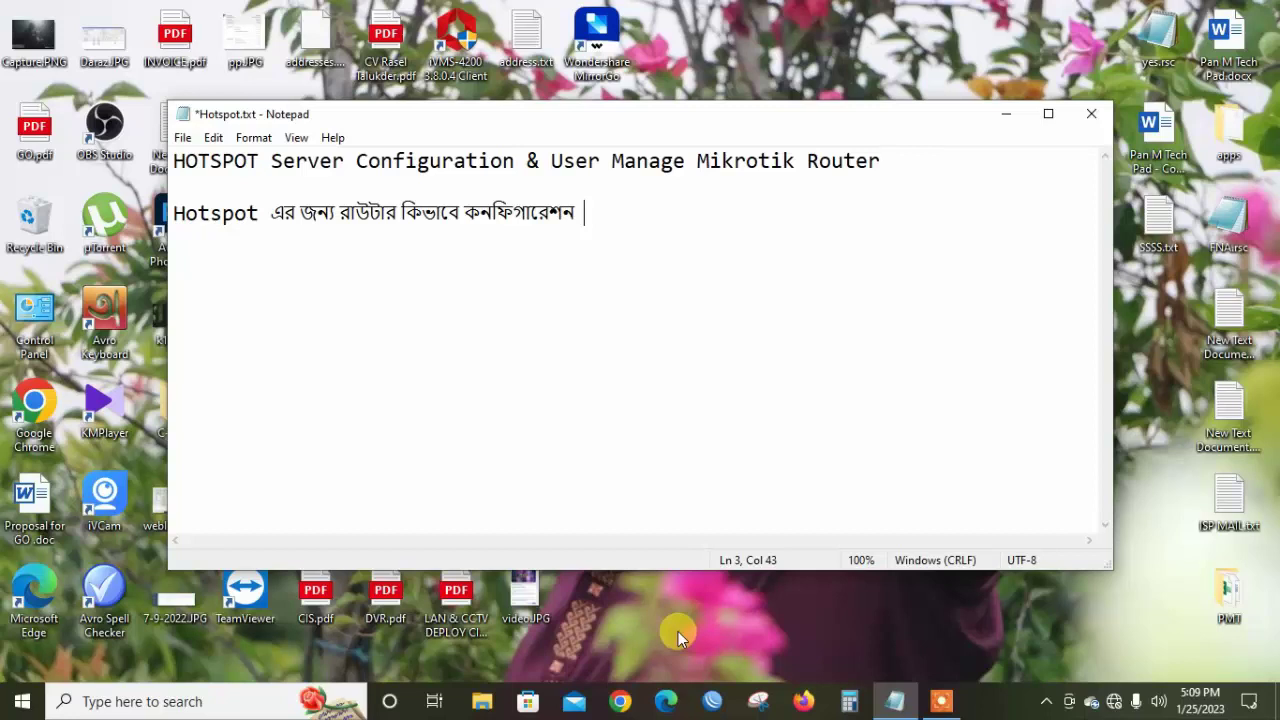
Connect to the RB750 router picked by its MAC from the WinBox Neighbors list
click(714, 703)
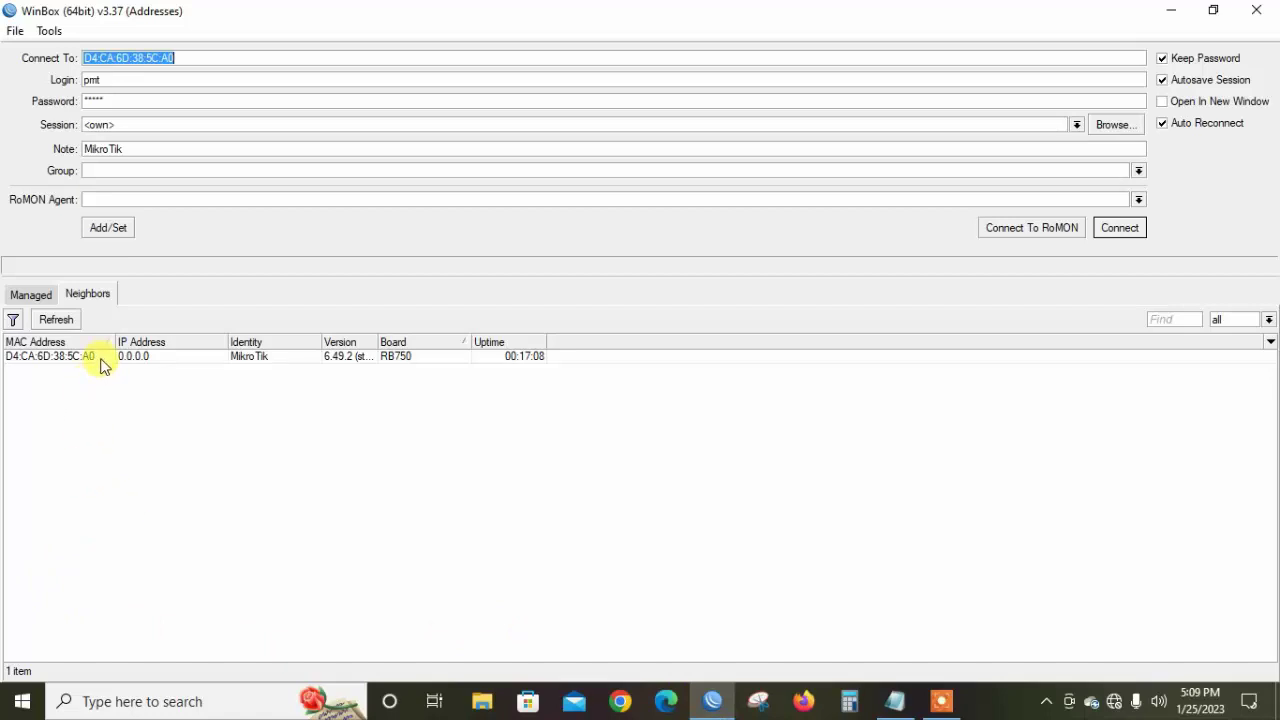
click(100, 358)
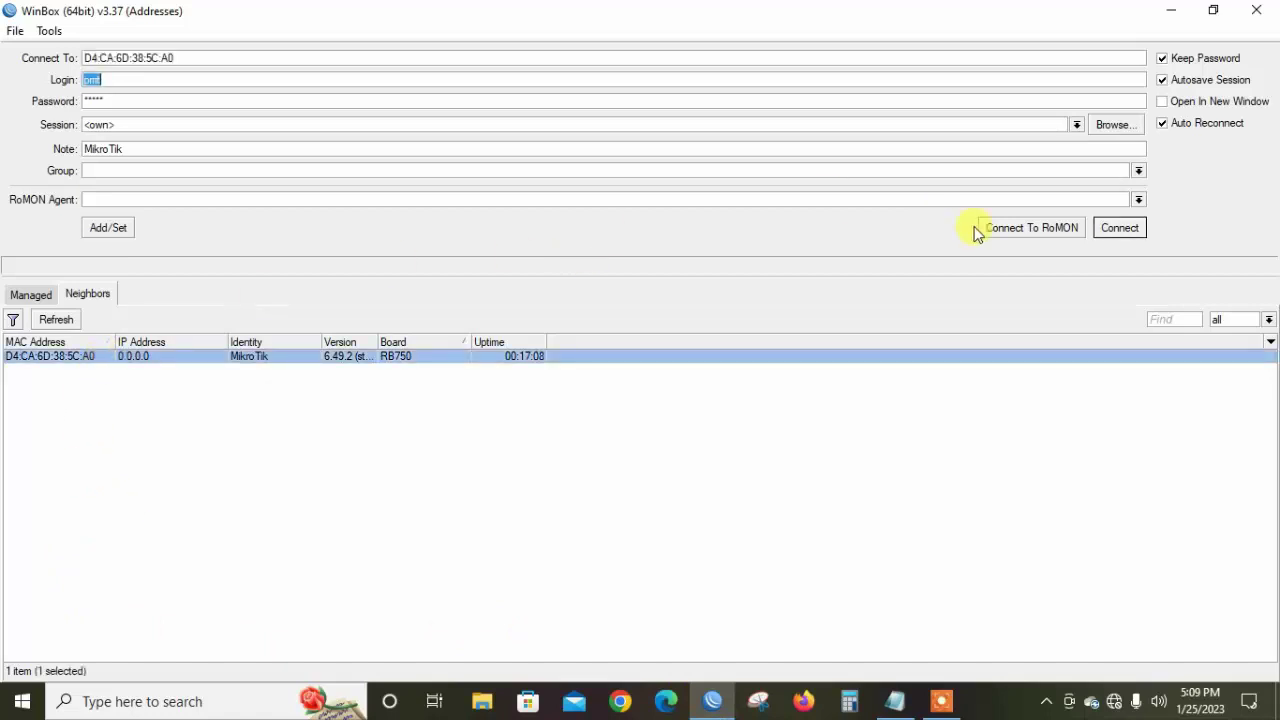
click(1119, 228)
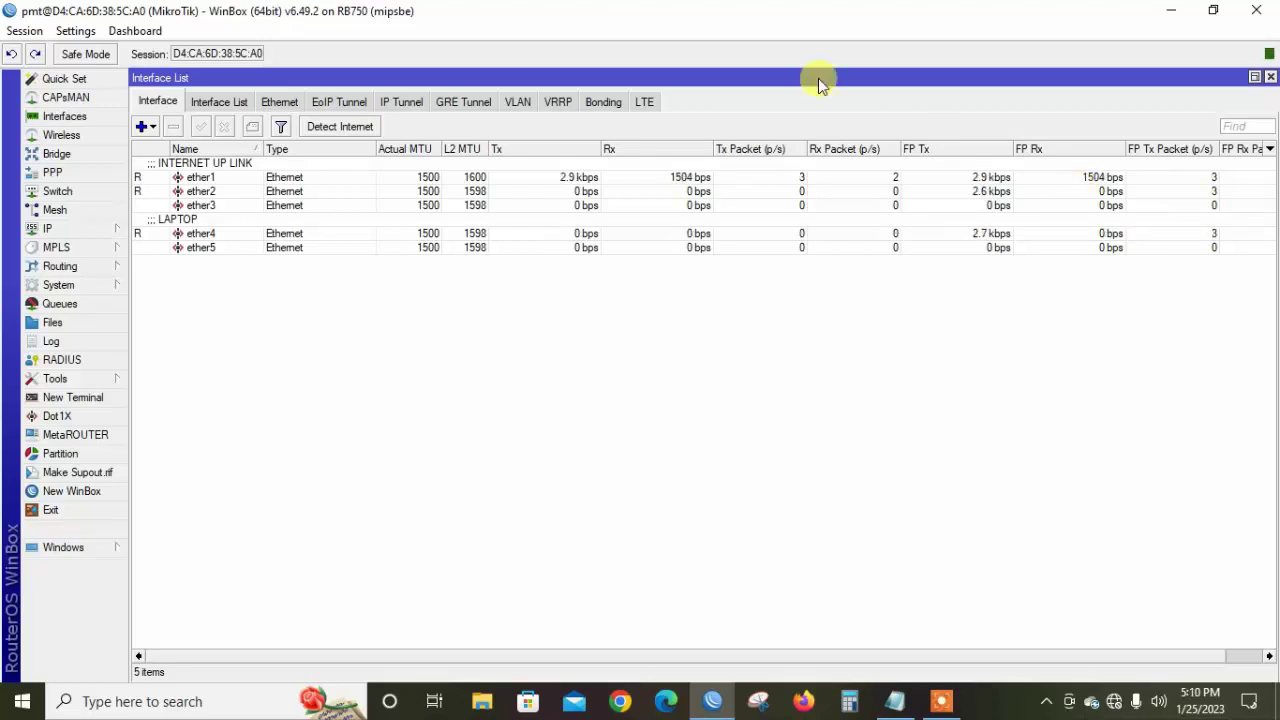
click(320, 176)
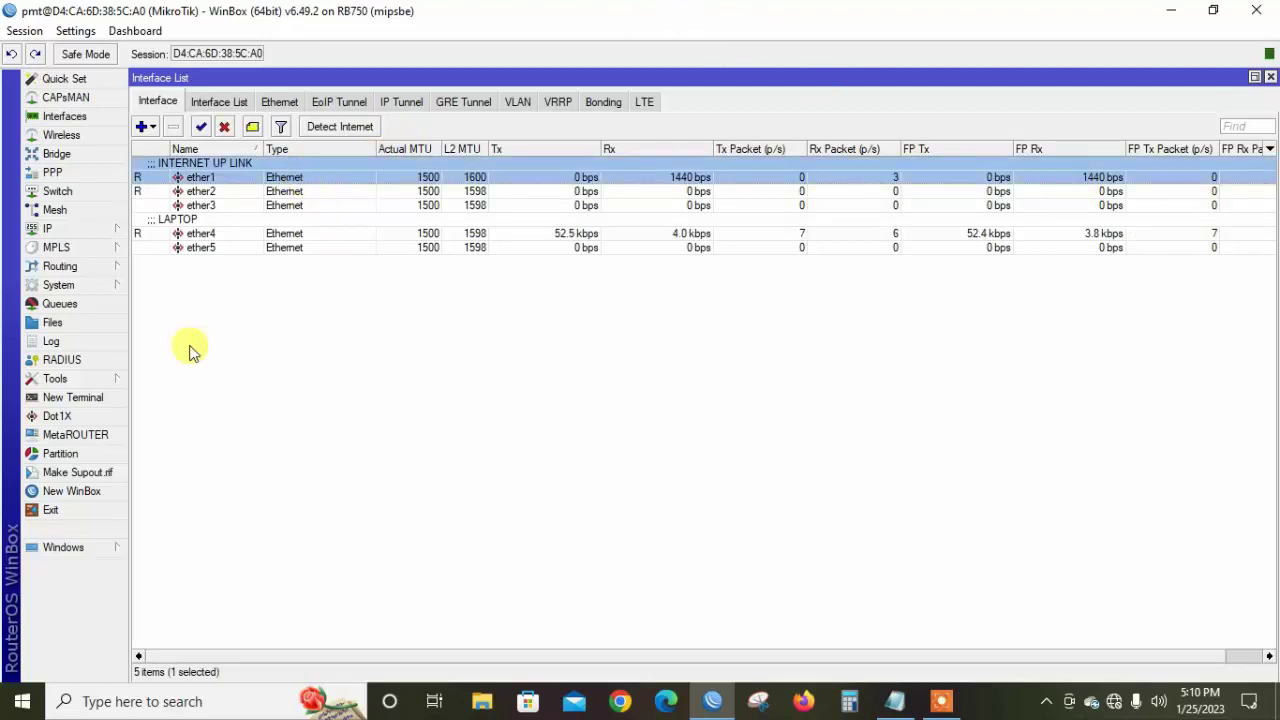
click(100, 398)
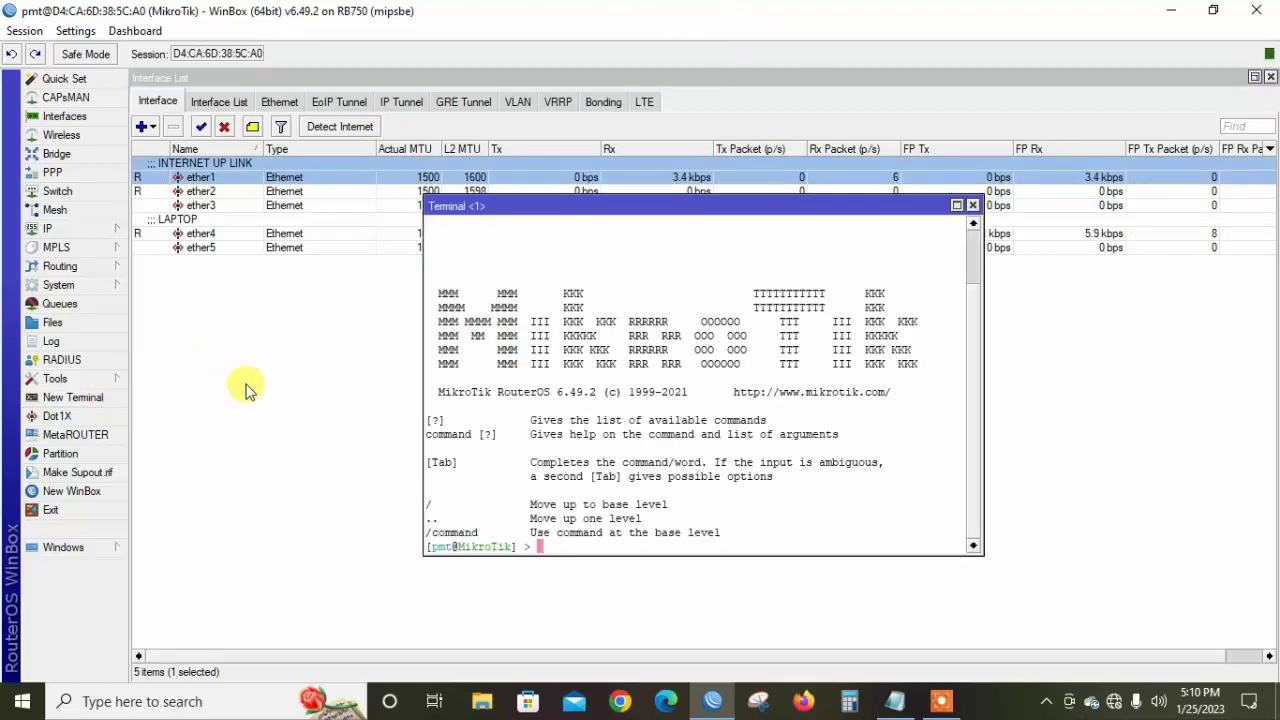
text(ping 8.8.8.8)
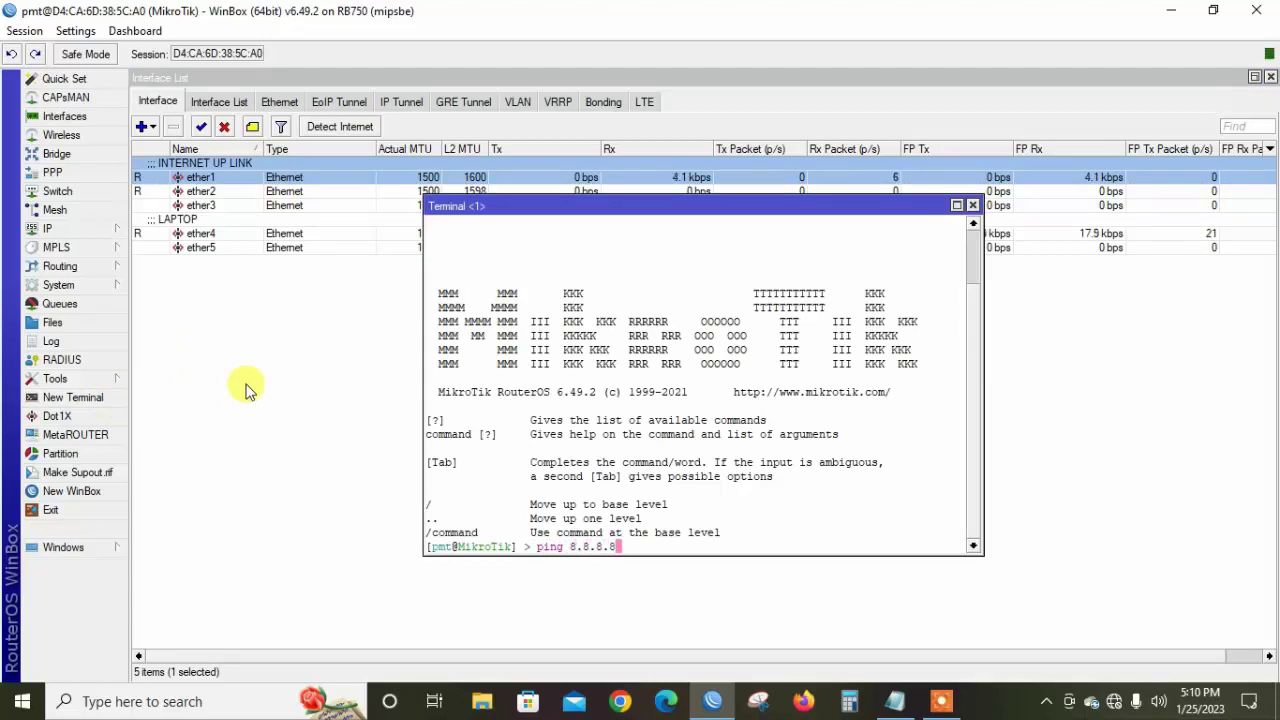
key(Return)
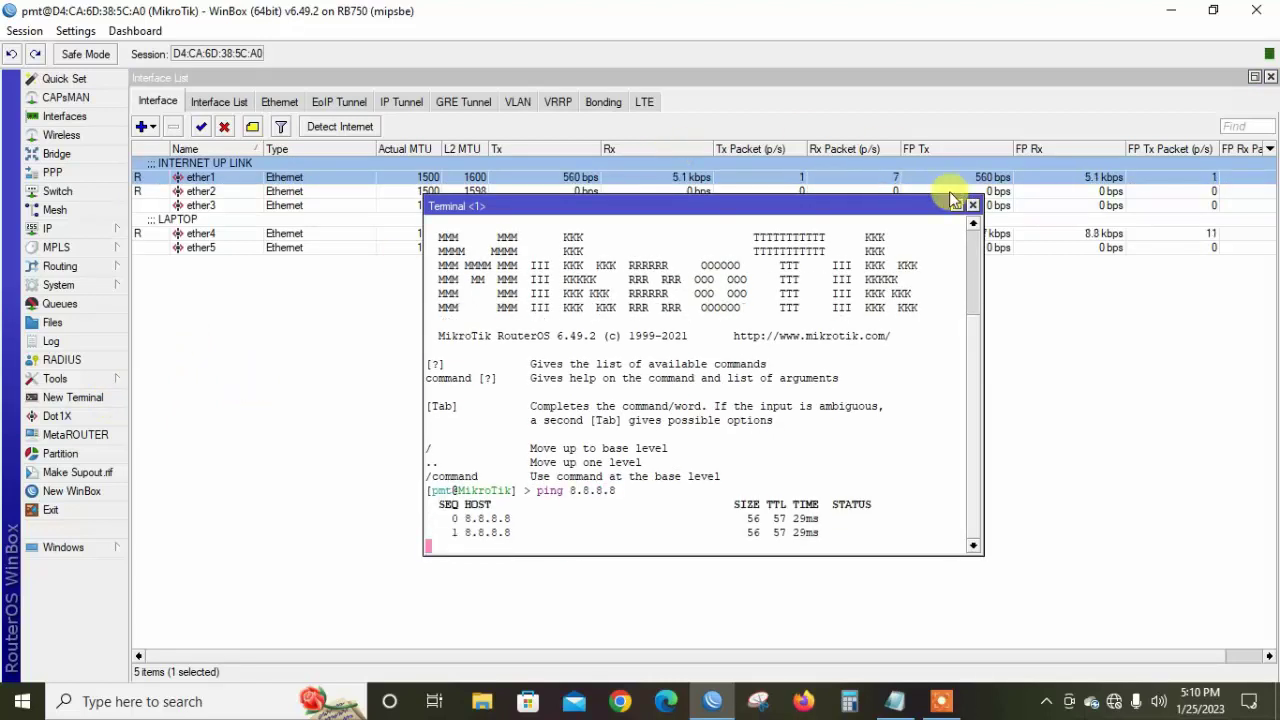
click(971, 206)
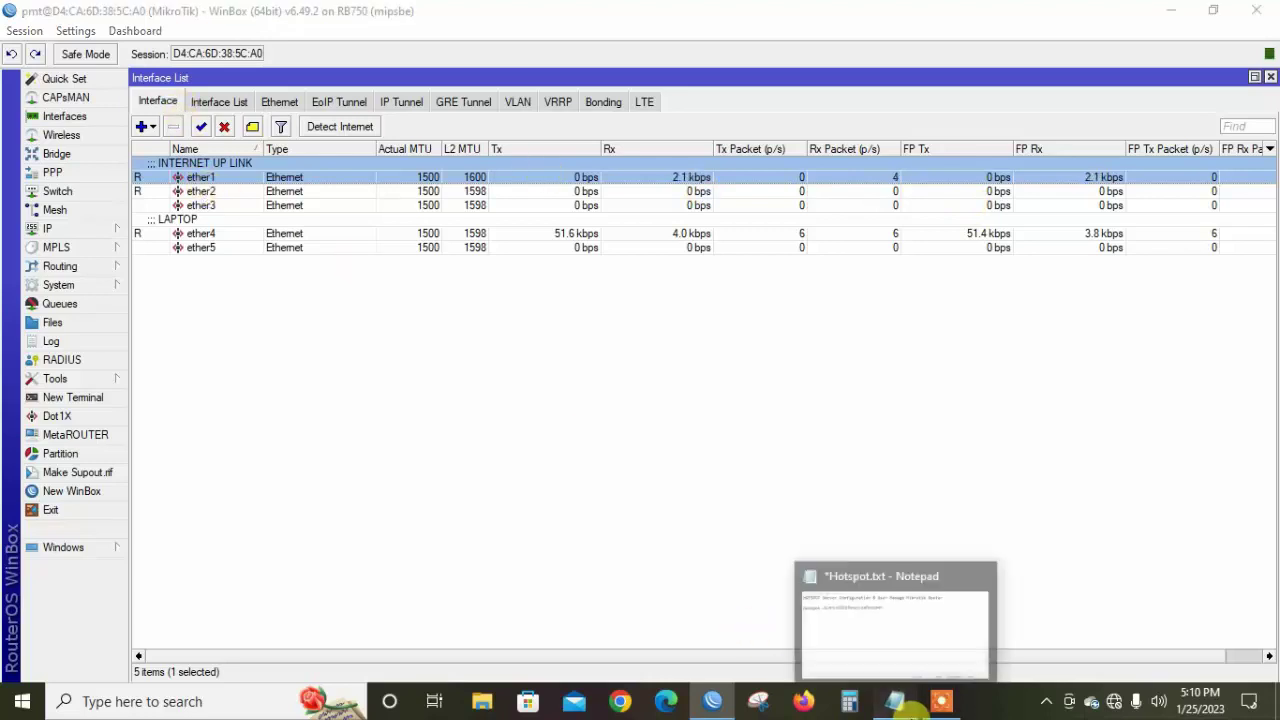
click(903, 705)
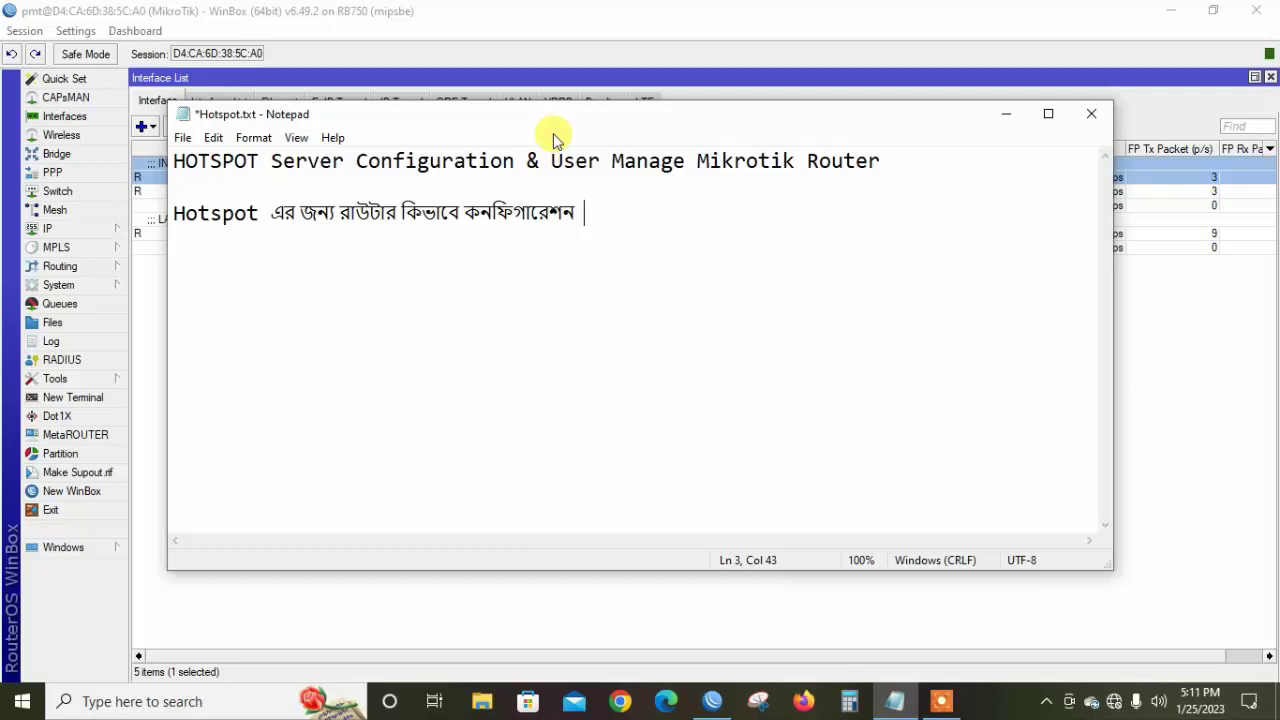
click(1008, 119)
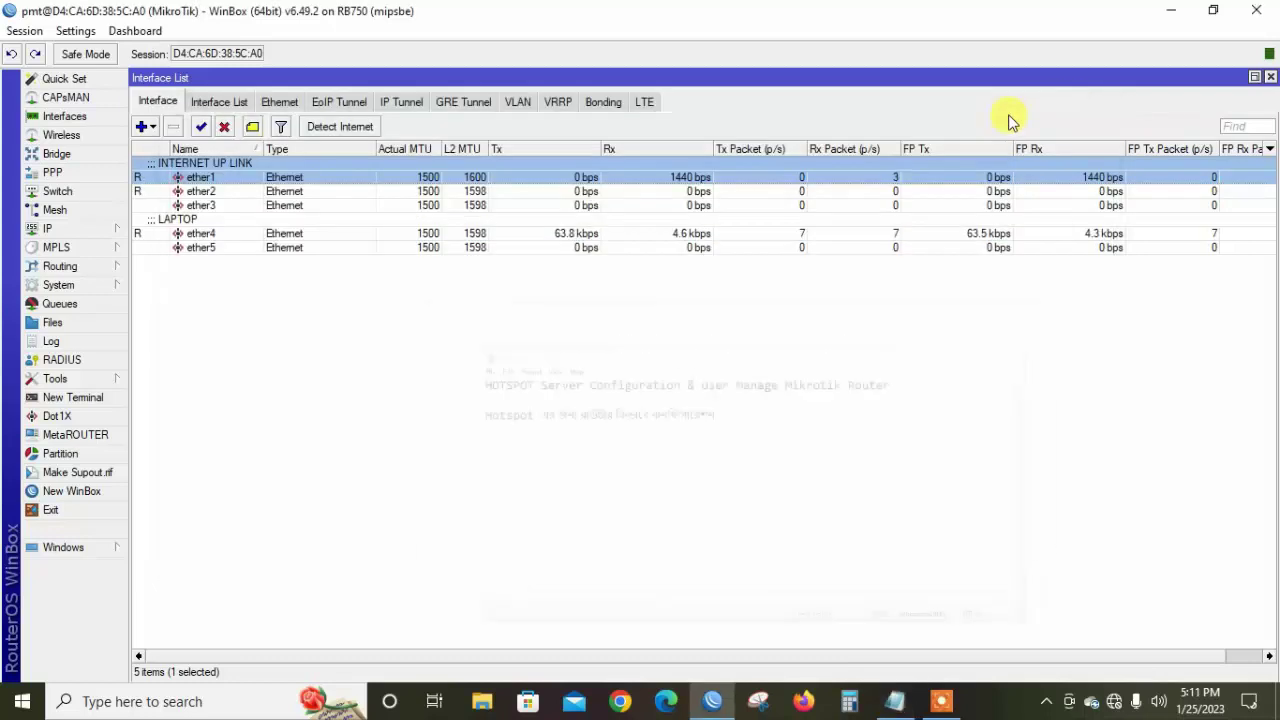
Give ether2 the comment 'Hotspot', then briefly glance at the notes in Notepad
click(203, 193)
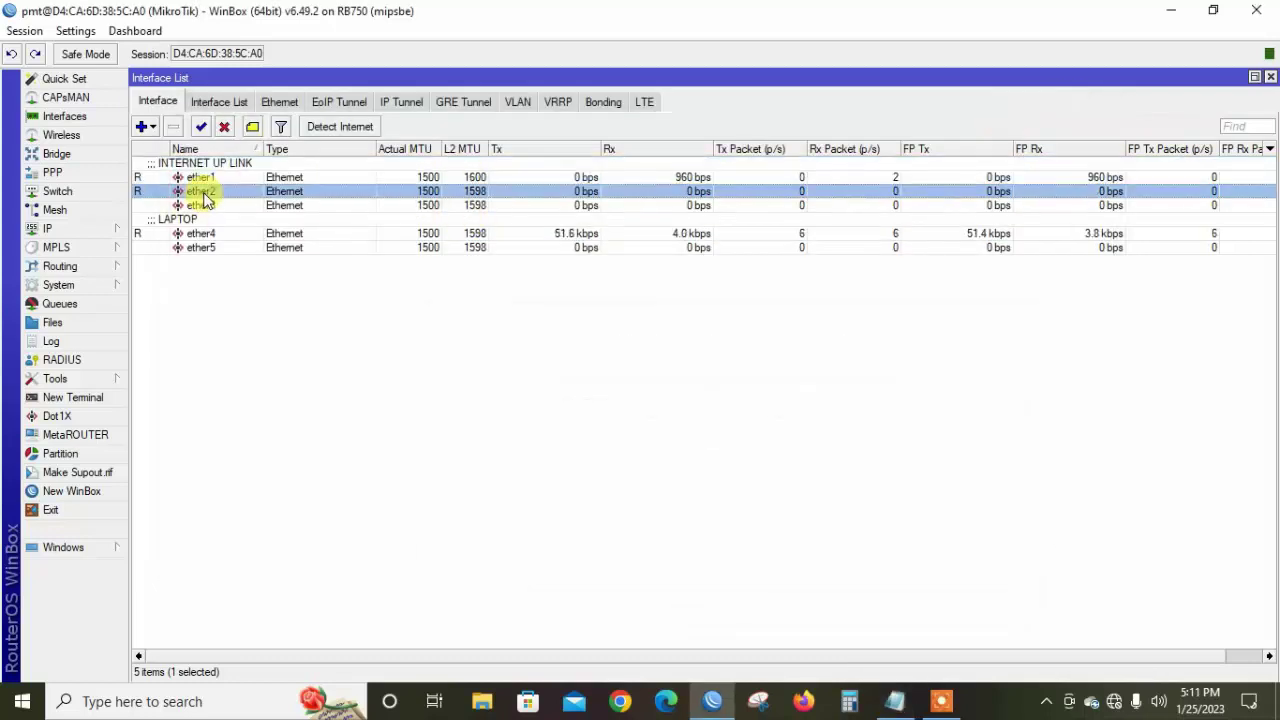
click(253, 127)
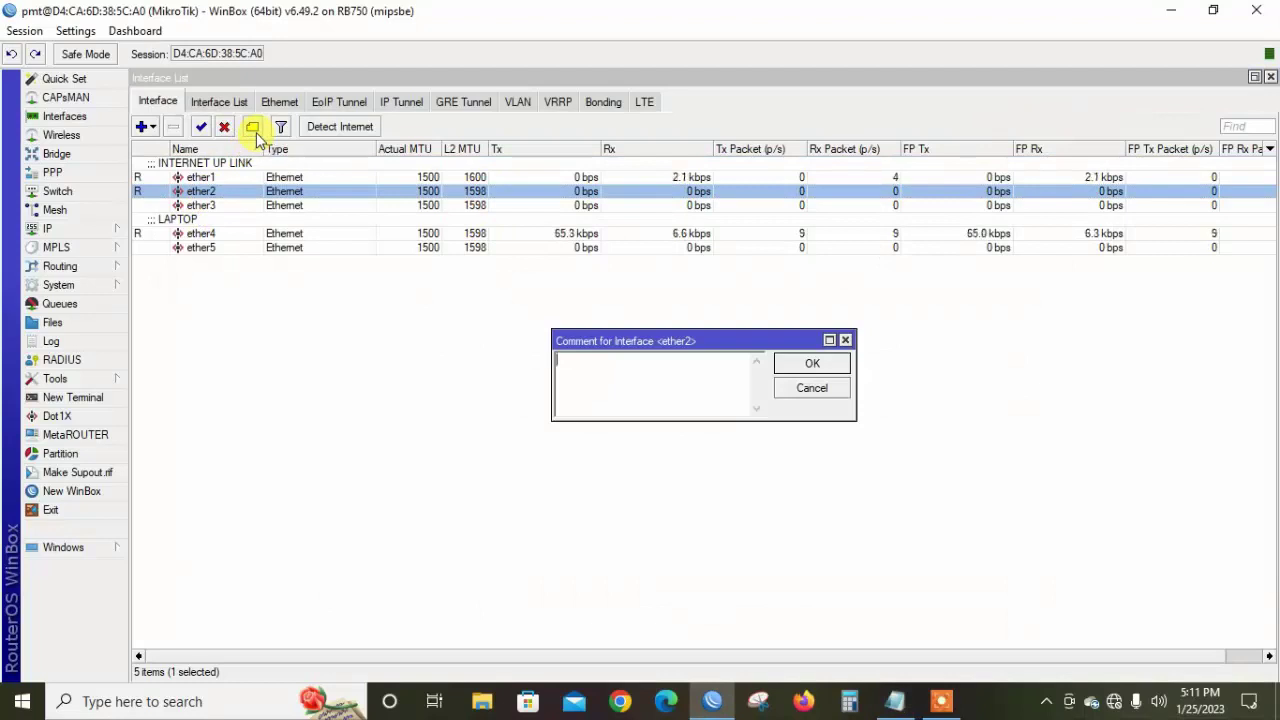
text(H)
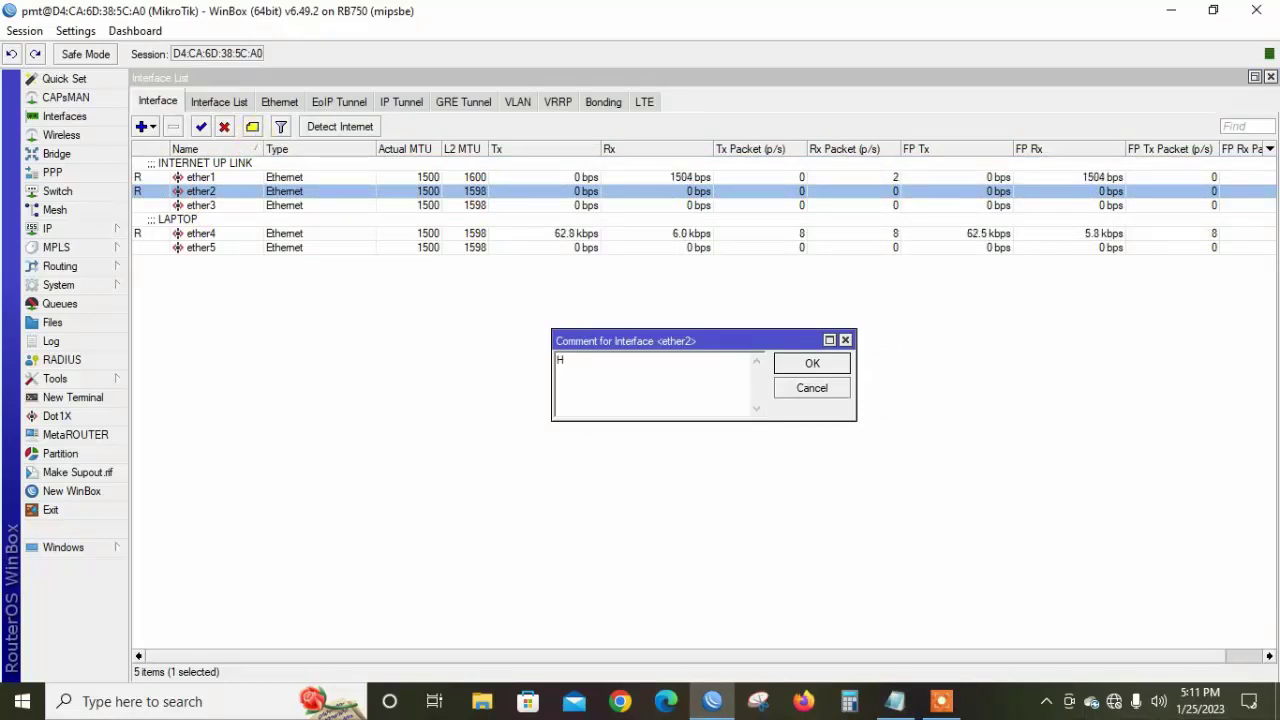
text(otspot)
key(Return)
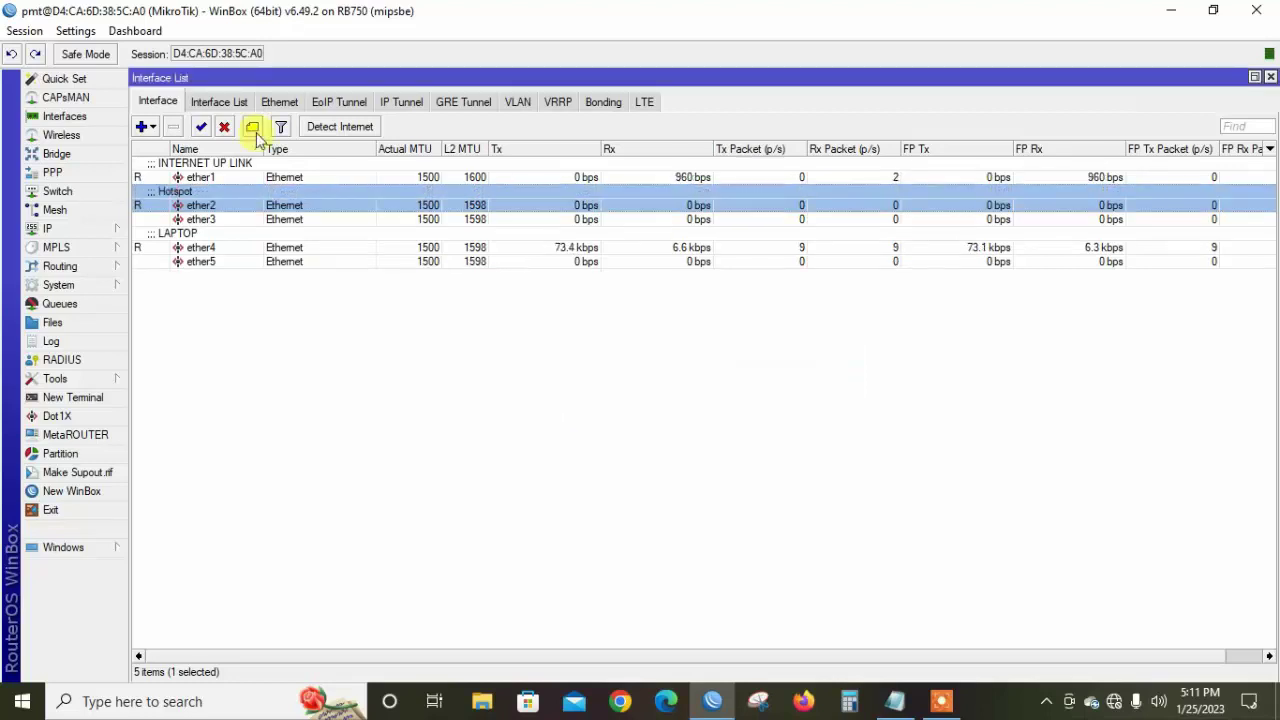
click(900, 705)
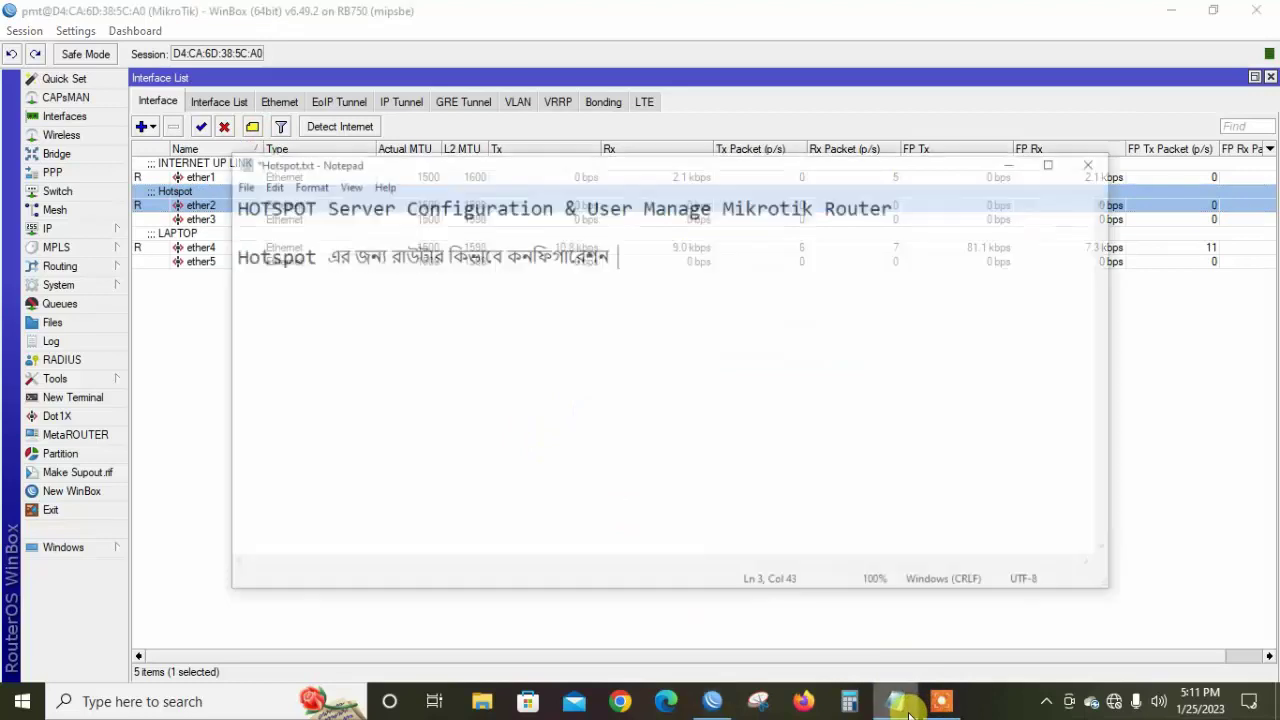
click(908, 711)
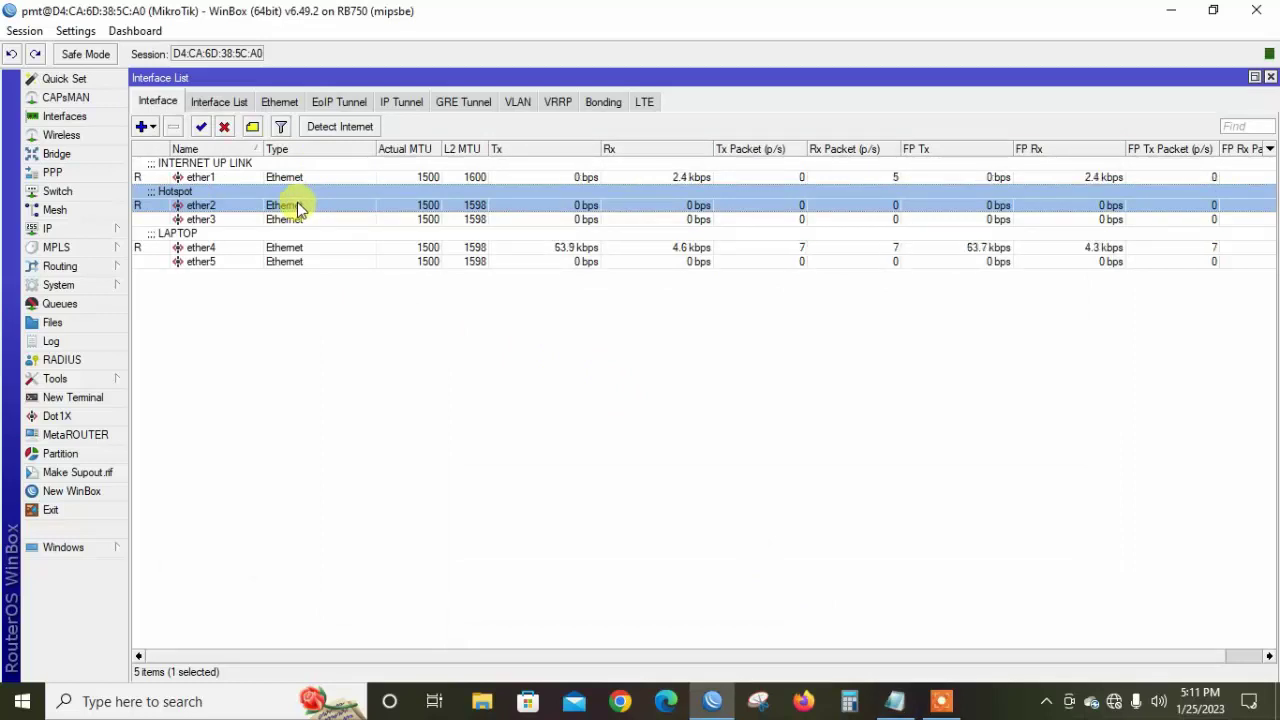
Review IP Addresses, still only 172.16.18.11 on ether1, abandoning a new address entry
click(83, 229)
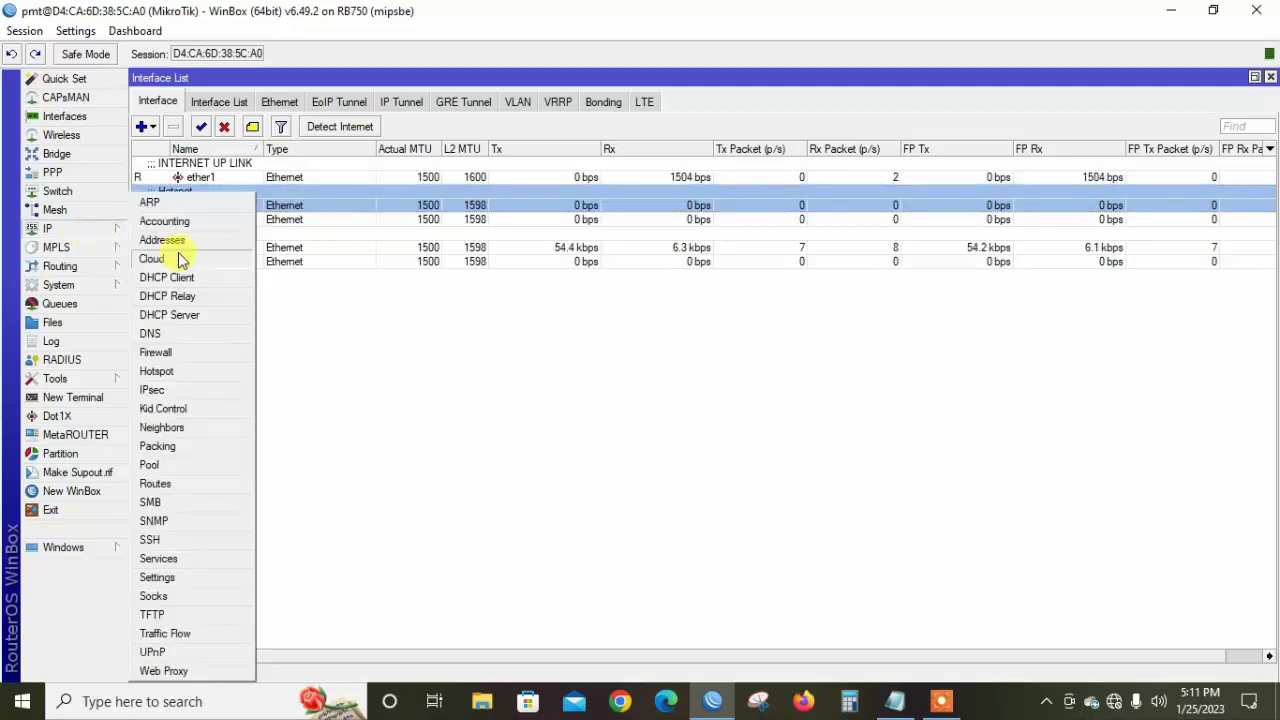
click(176, 241)
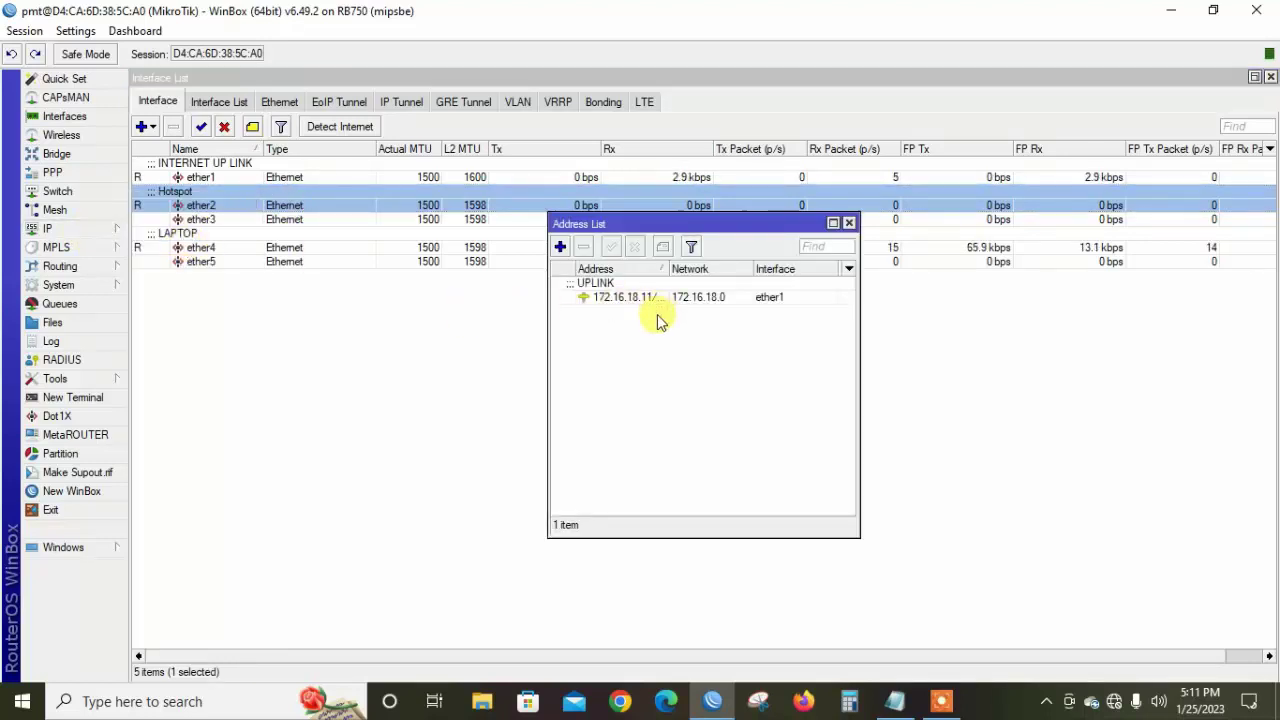
click(560, 247)
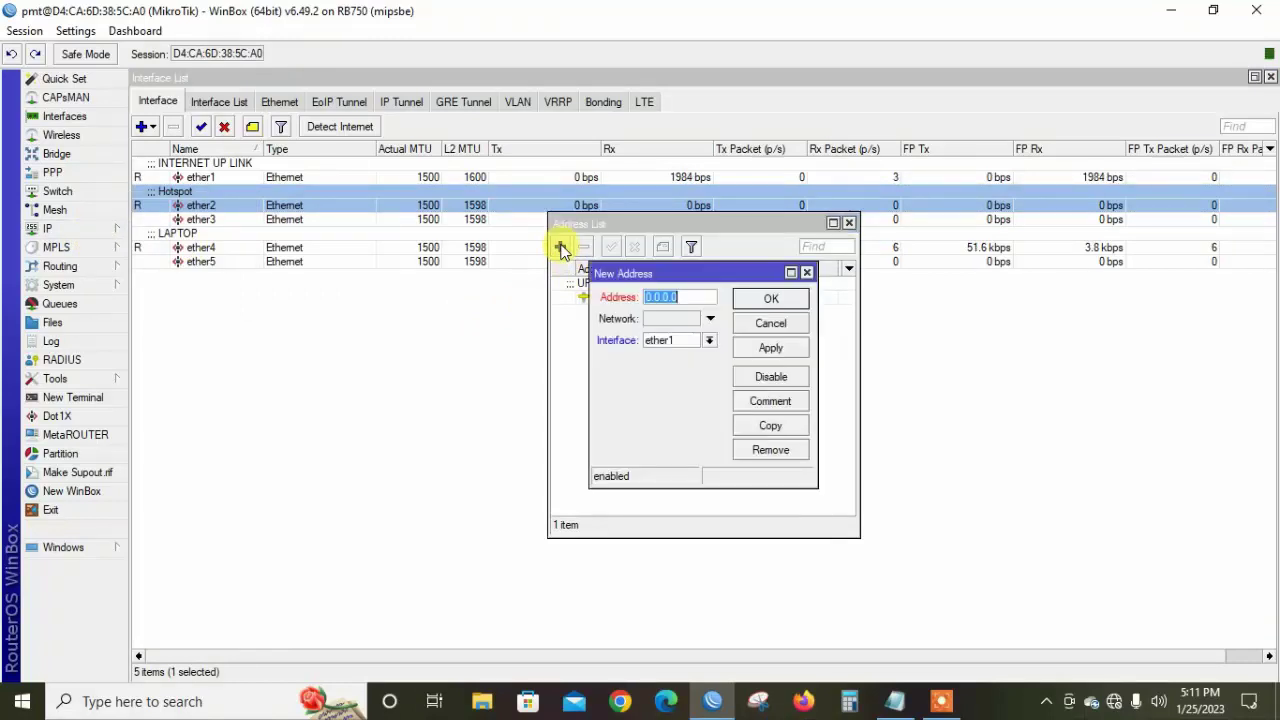
text(172)
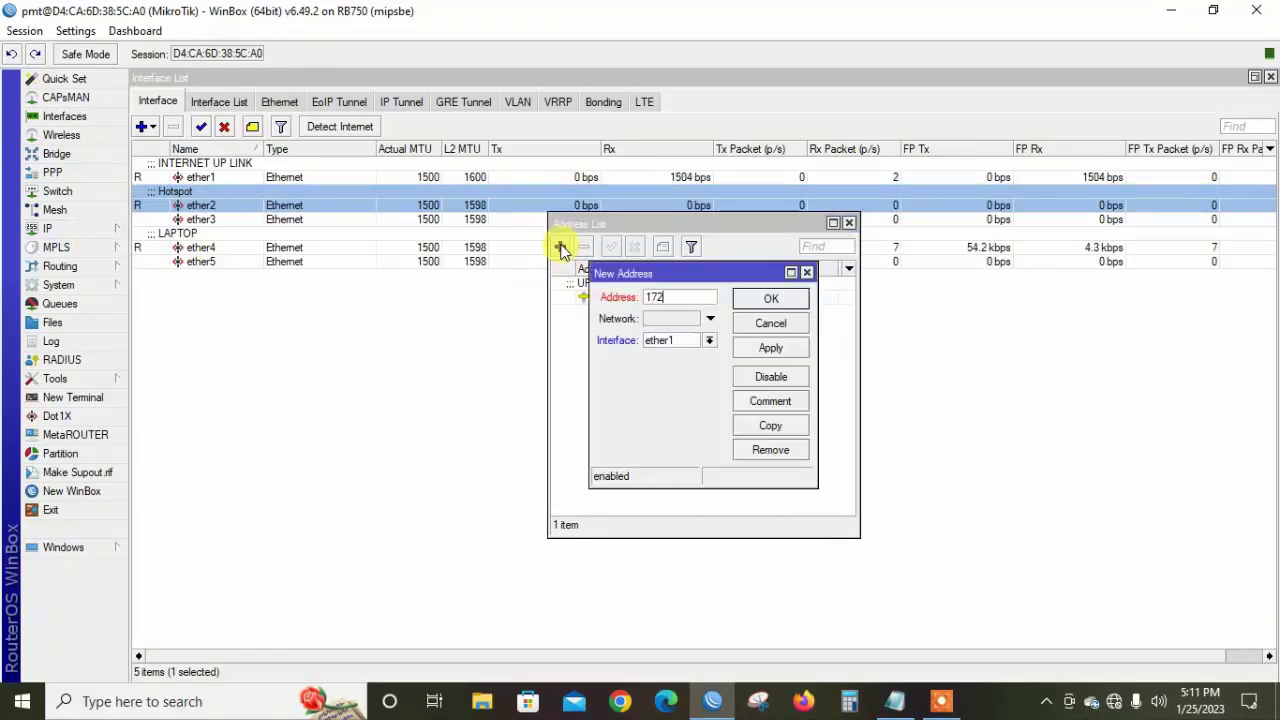
key(BackSpace)
key(BackSpace)
key(BackSpace)
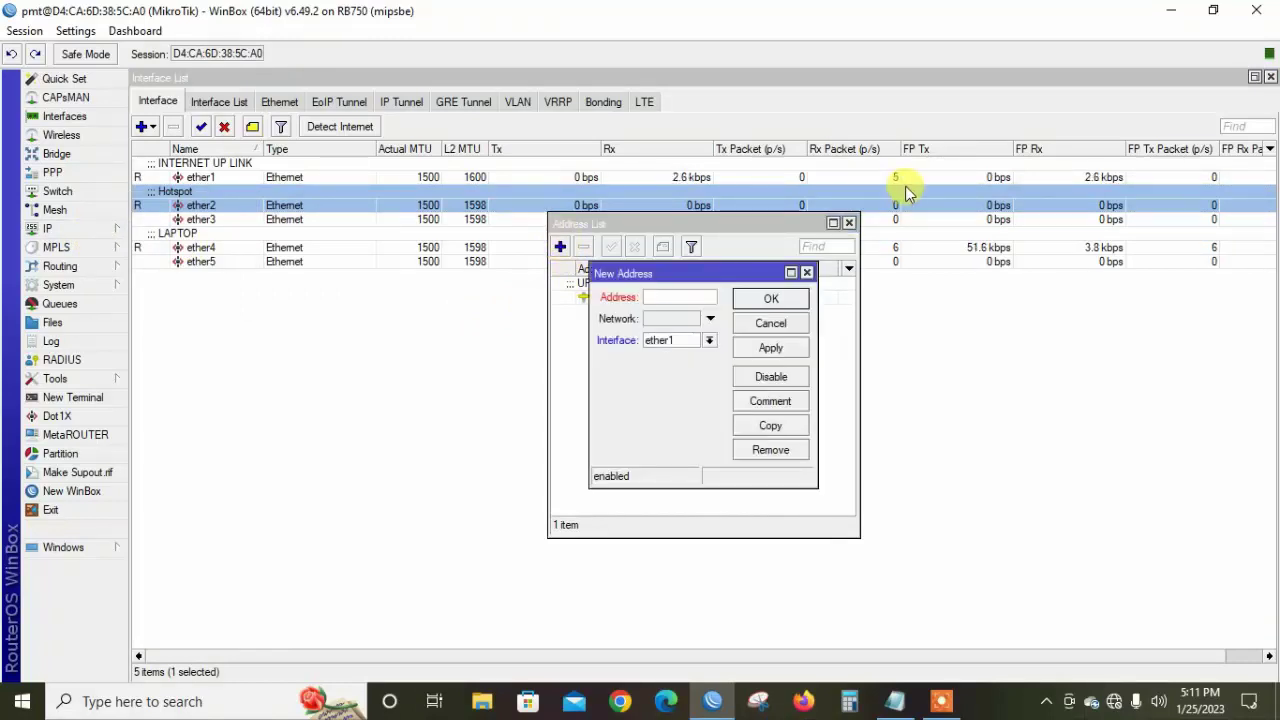
click(771, 323)
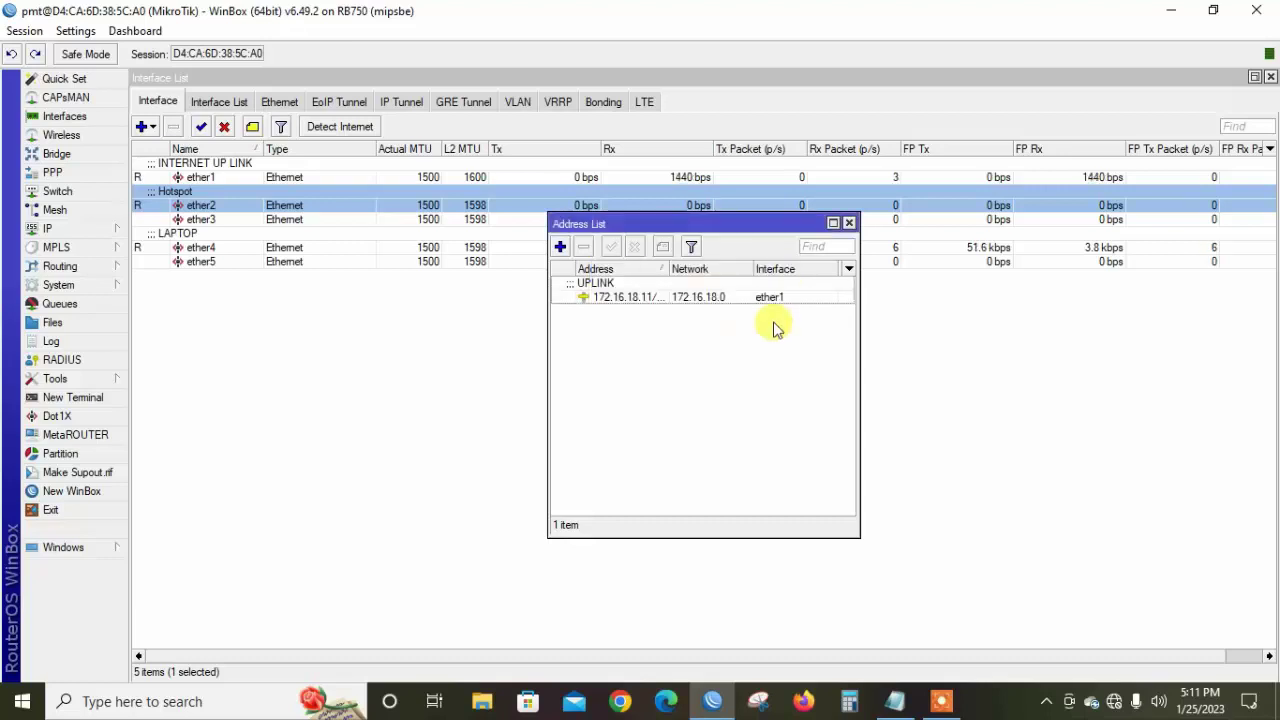
click(846, 222)
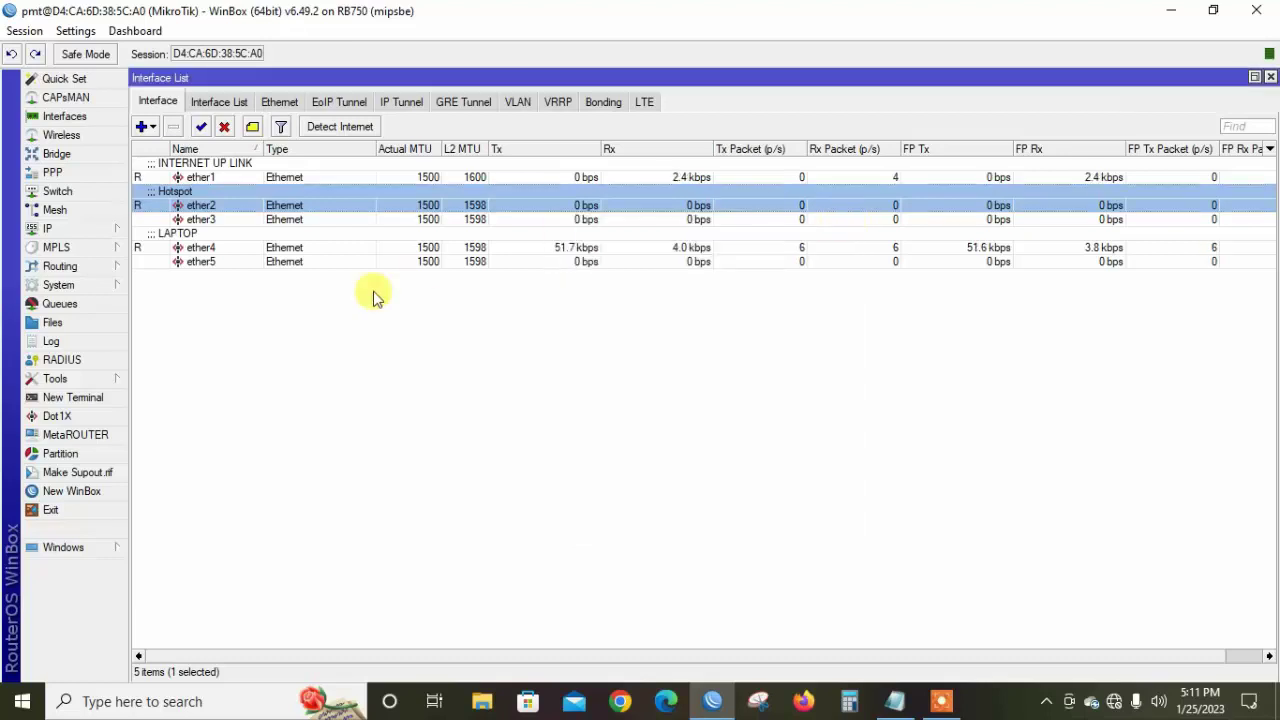
click(110, 233)
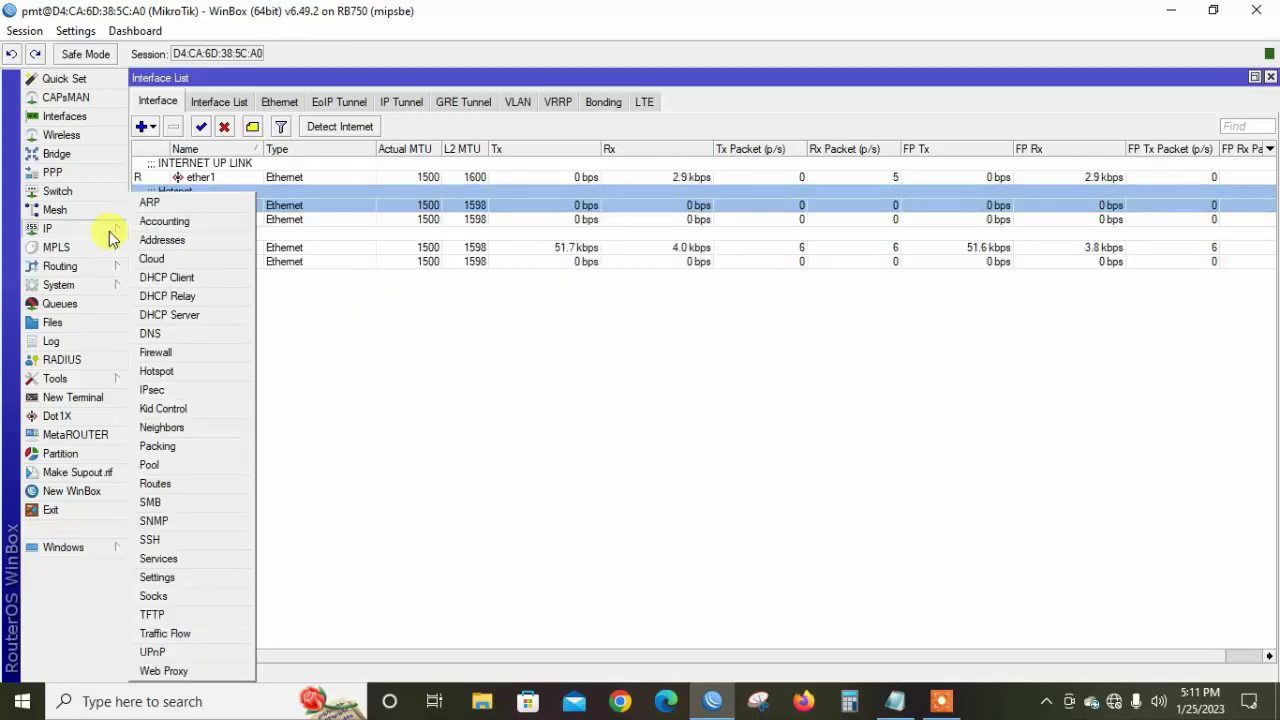
Open IP > Hotspot and launch Hotspot Setup from the empty Servers list
click(157, 372)
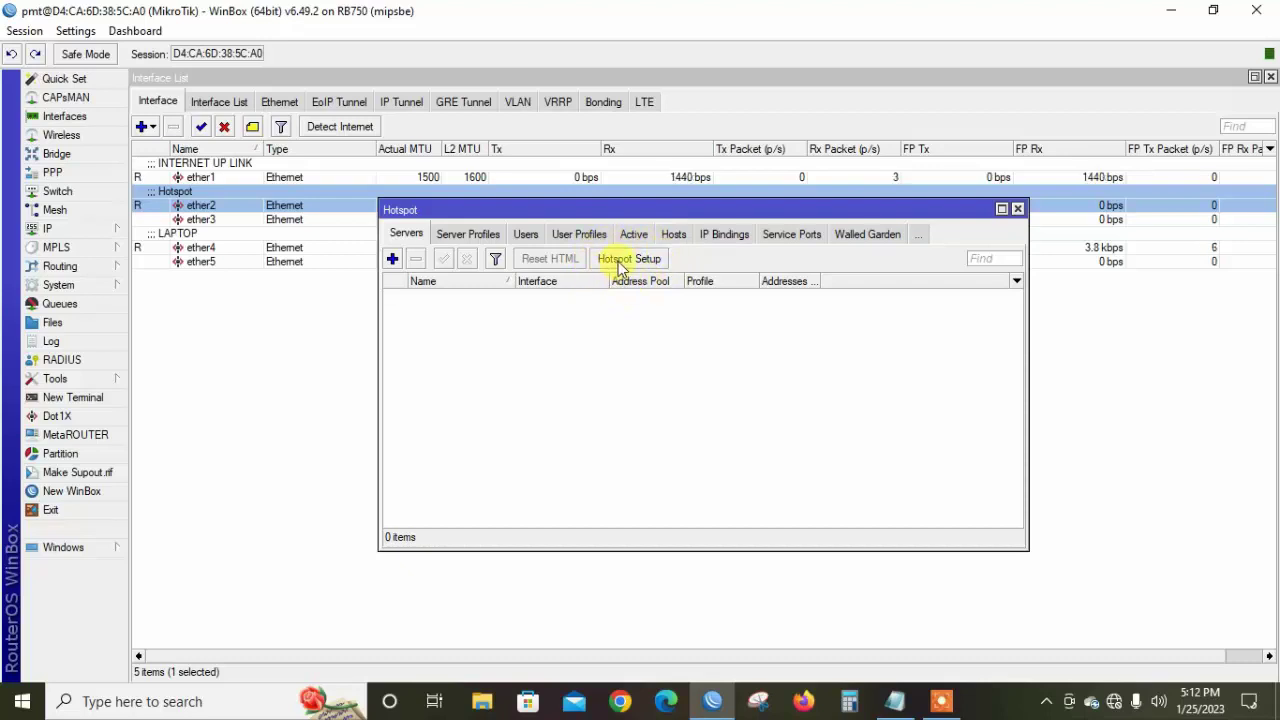
click(624, 266)
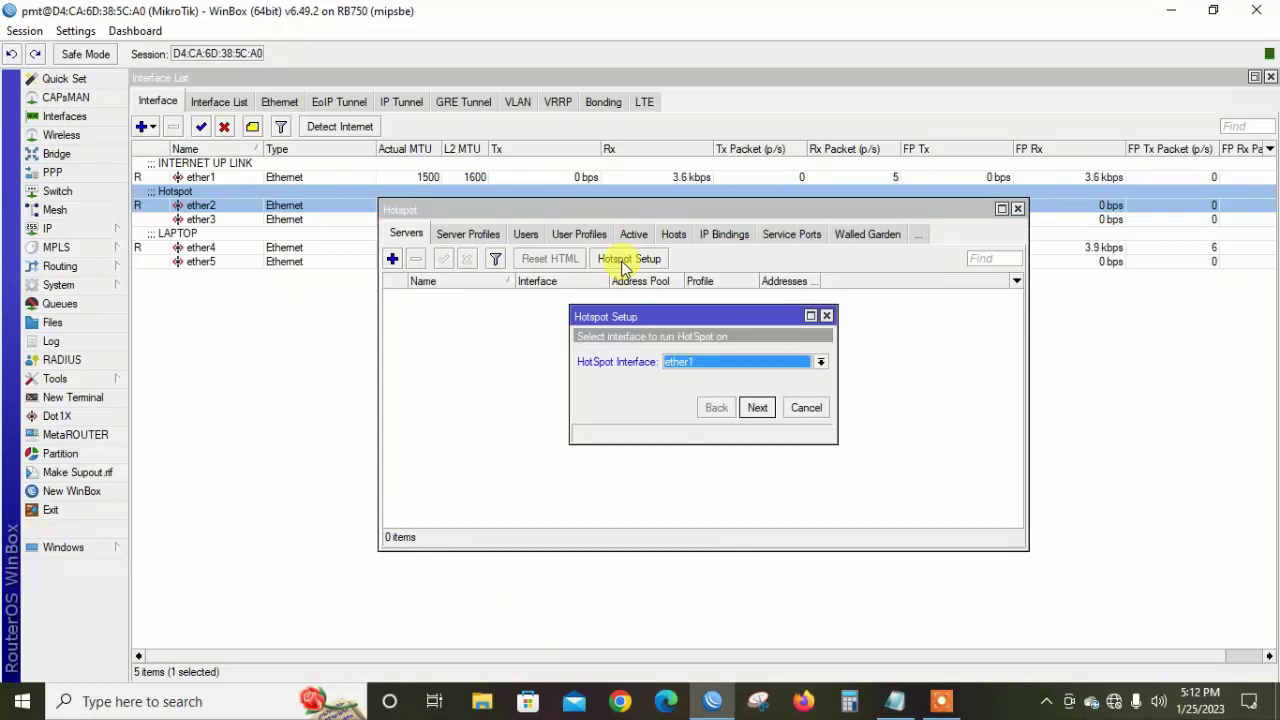
Choose ether2 as the hotspot interface
click(705, 362)
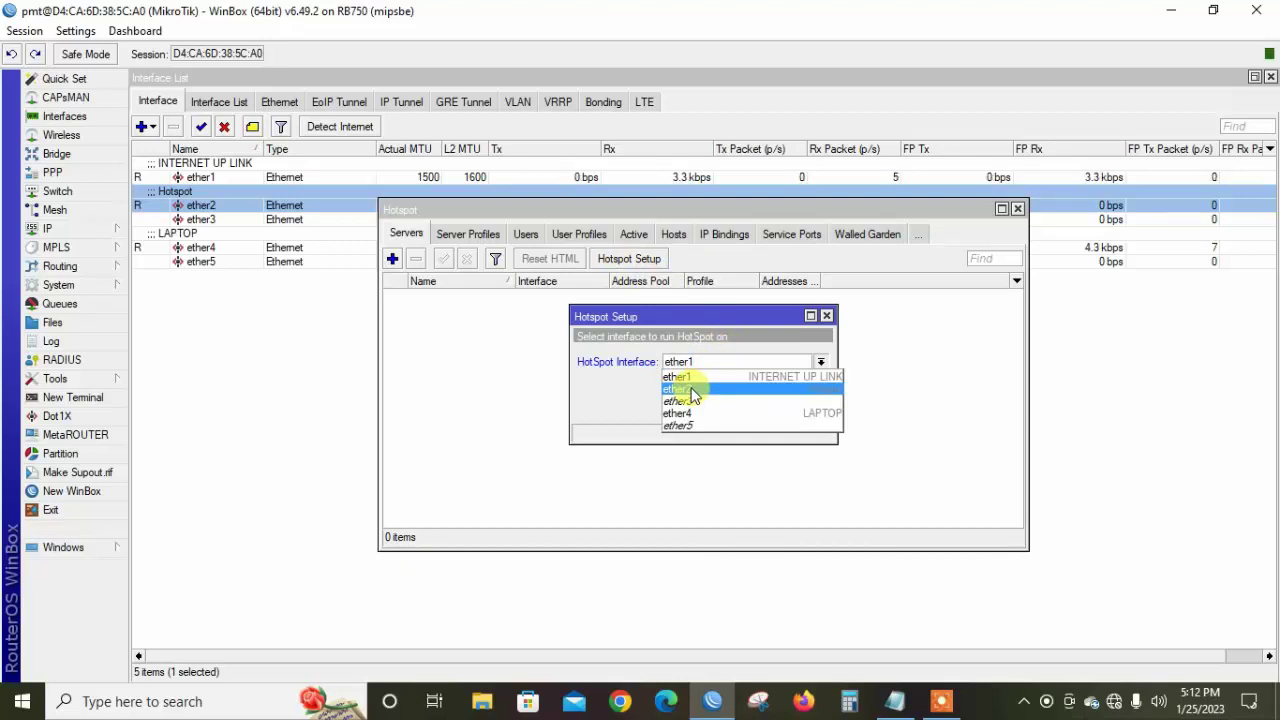
click(690, 389)
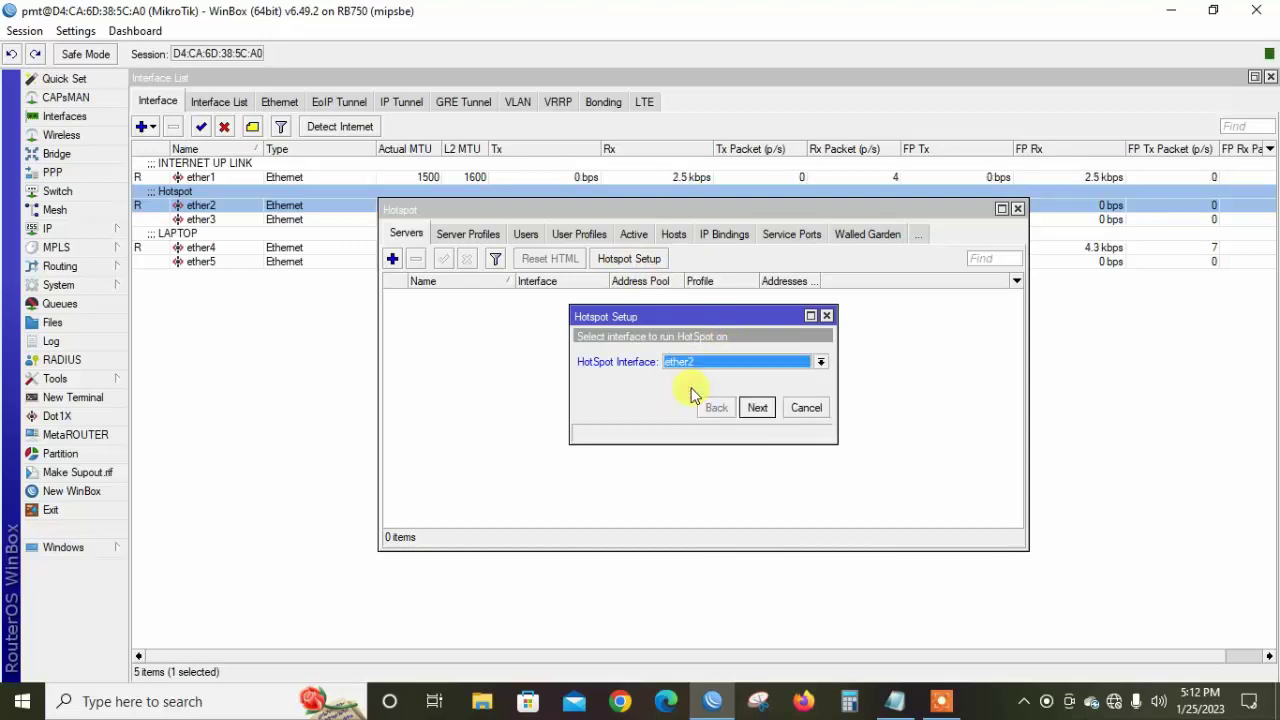
click(764, 407)
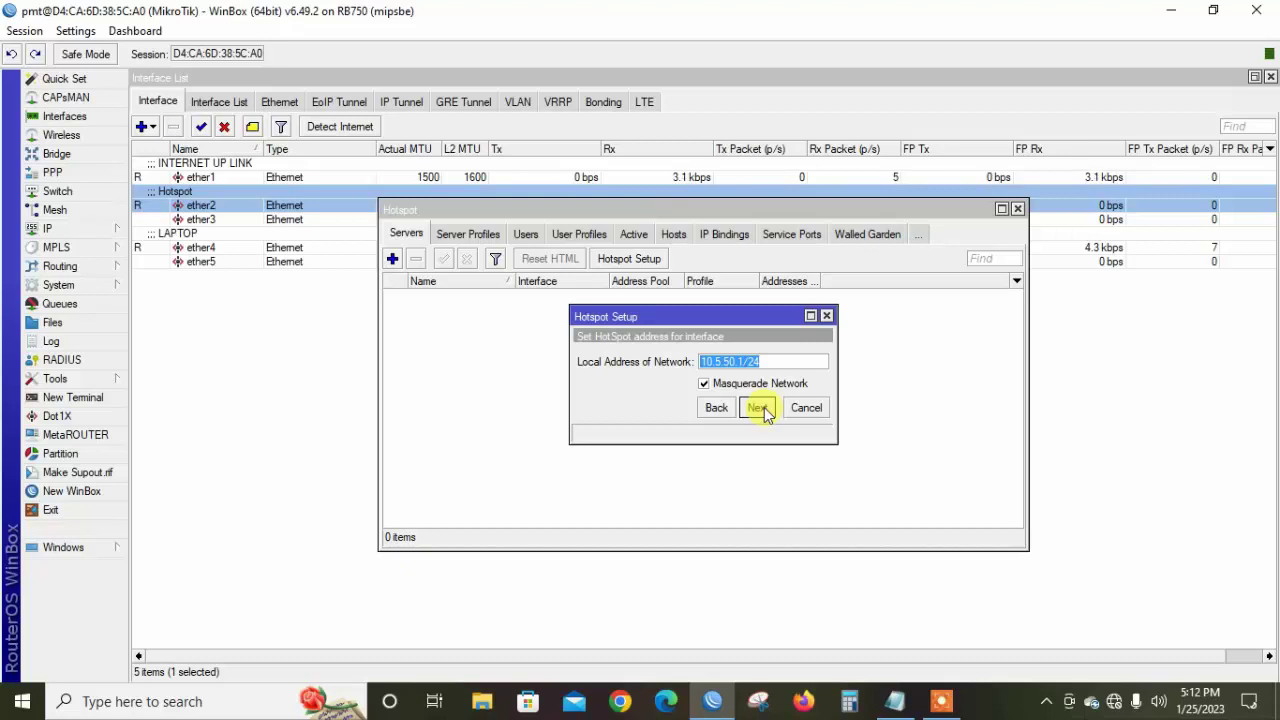
Change the local network address to 10.10.50.1/24, keeping masquerade enabled
click(712, 358)
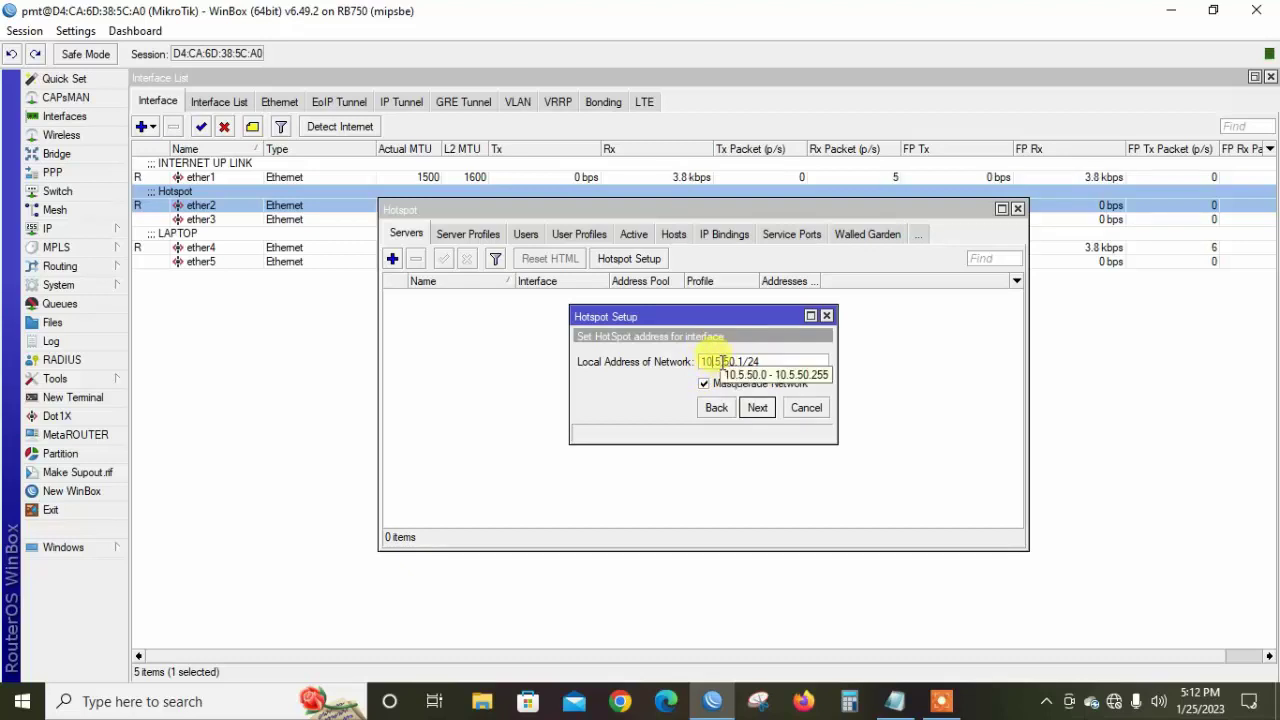
drag(716, 362, 741, 367)
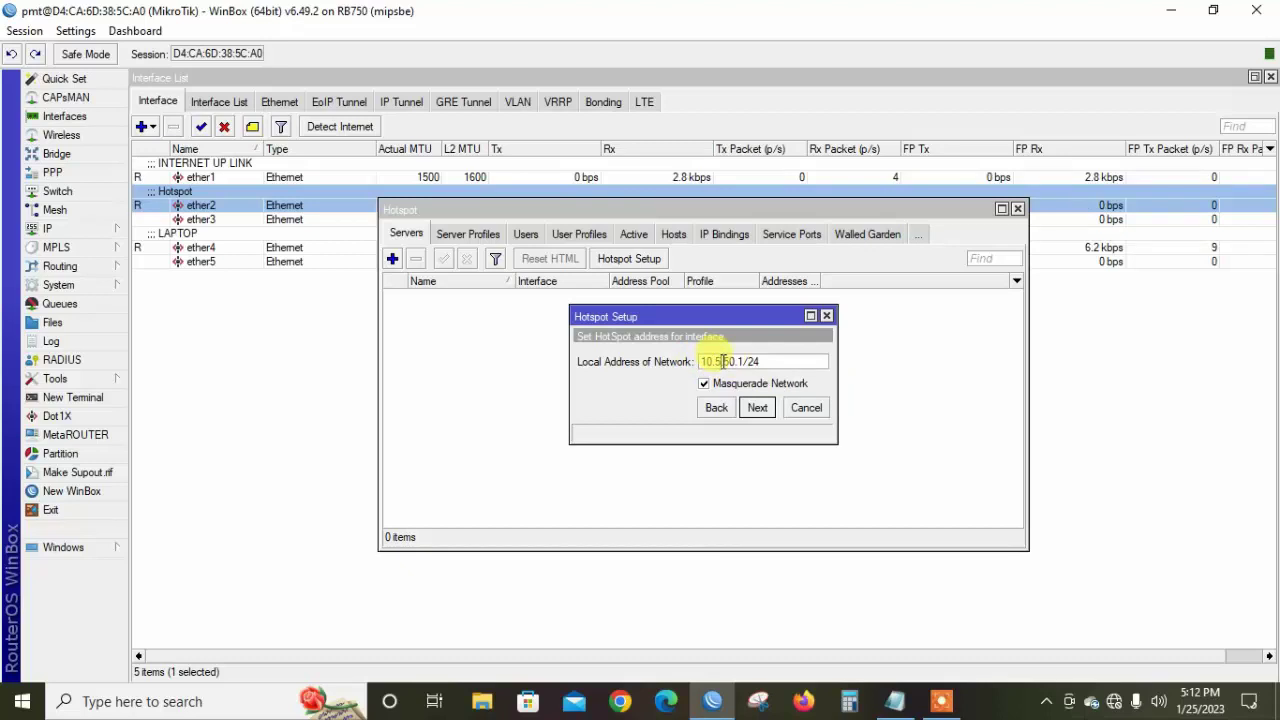
click(722, 361)
key(BackSpace)
text(10)
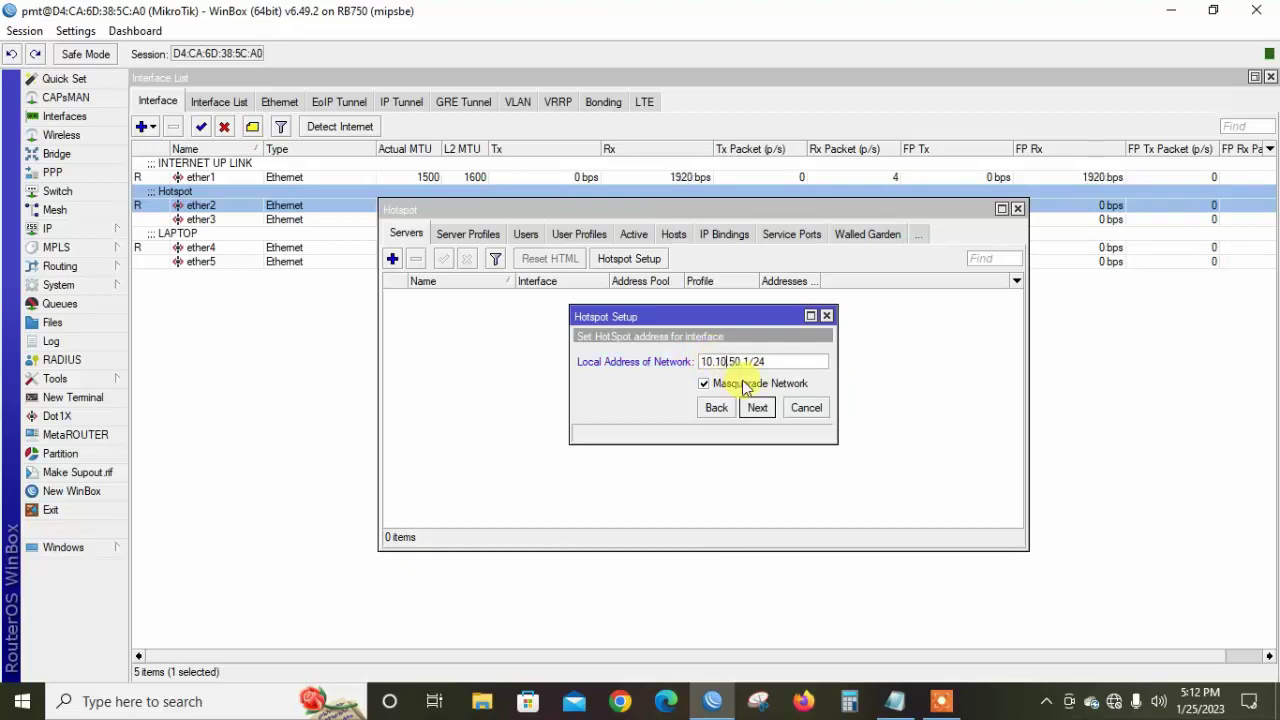
click(760, 410)
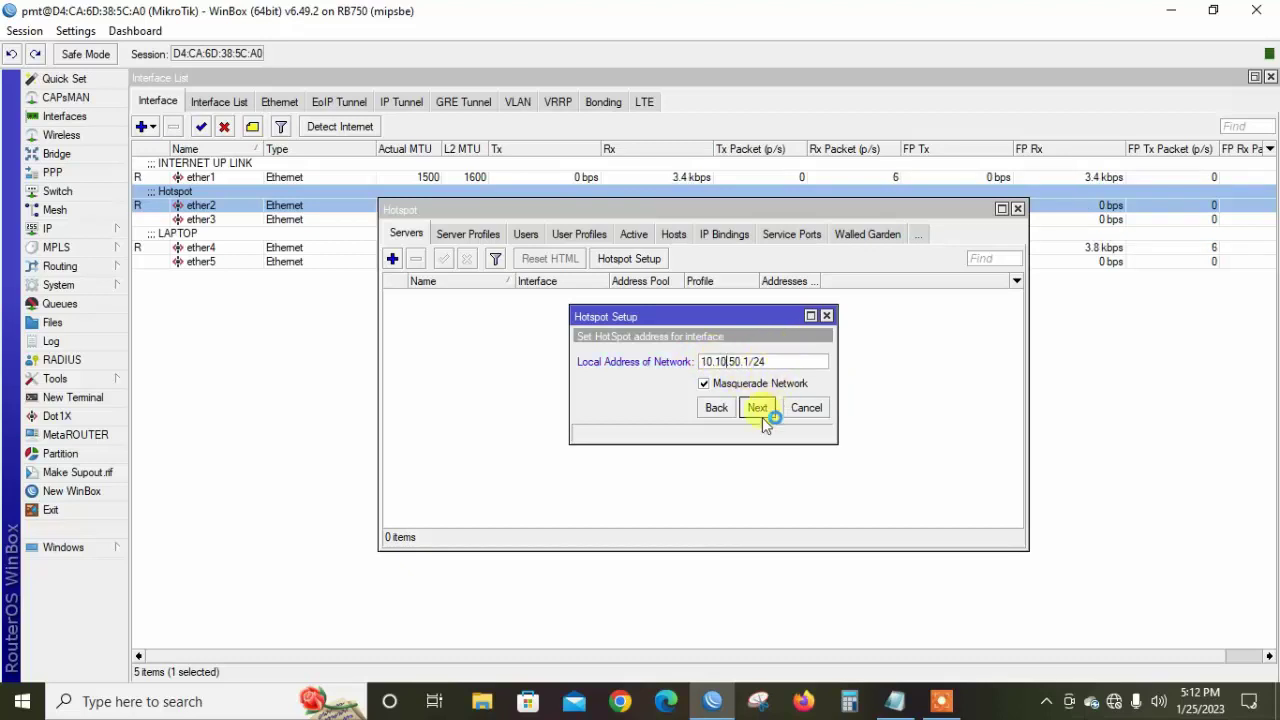
Accept the 10.10.50.2-10.10.50.254 hotspot address pool
click(761, 410)
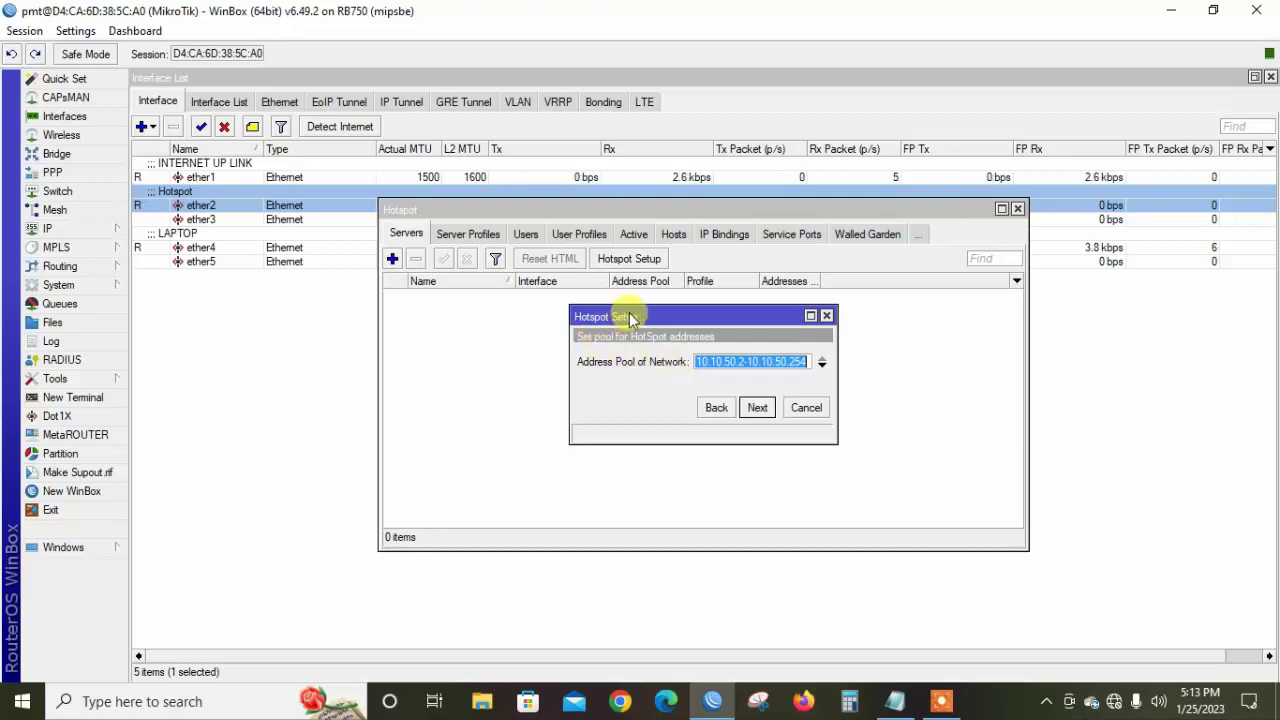
click(707, 362)
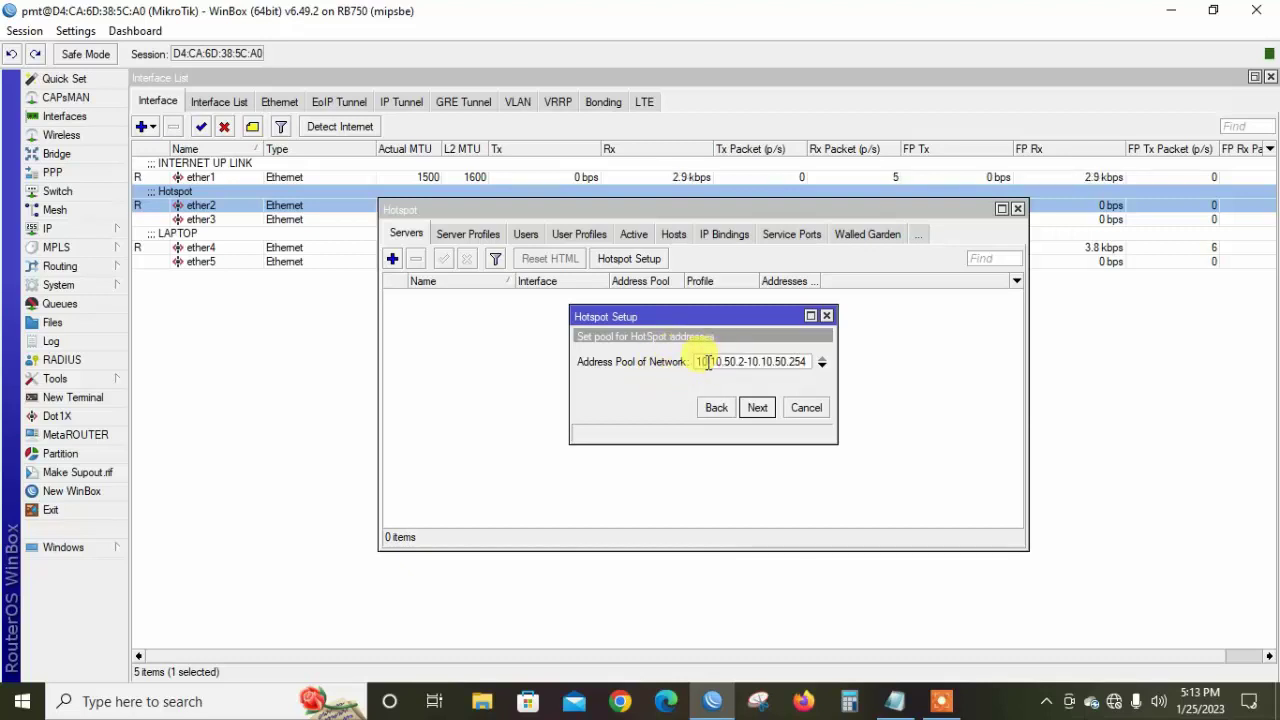
key(Right)
key(Right)
key(Right)
key(Right)
key(Right)
key(Right)
key(Right)
key(Right)
key(Right)
click(758, 409)
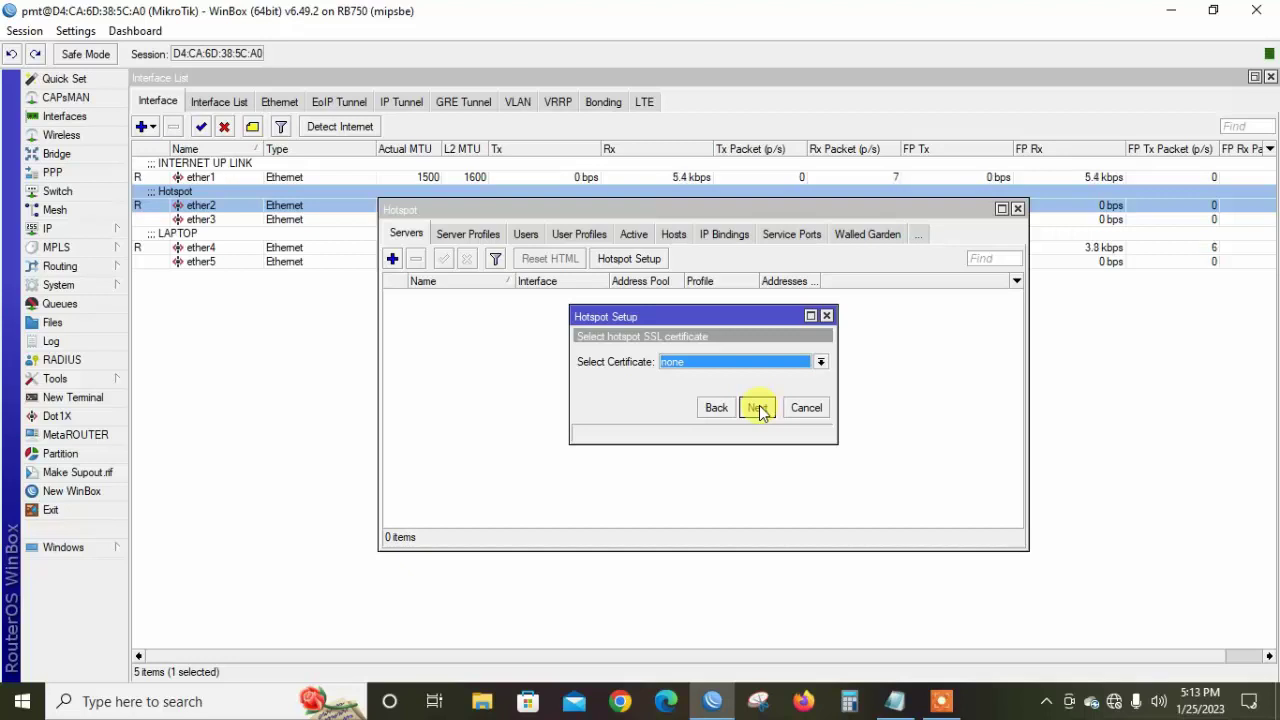
Continue with no SSL certificate, no SMTP server and DNS server 8.8.8.8
click(757, 408)
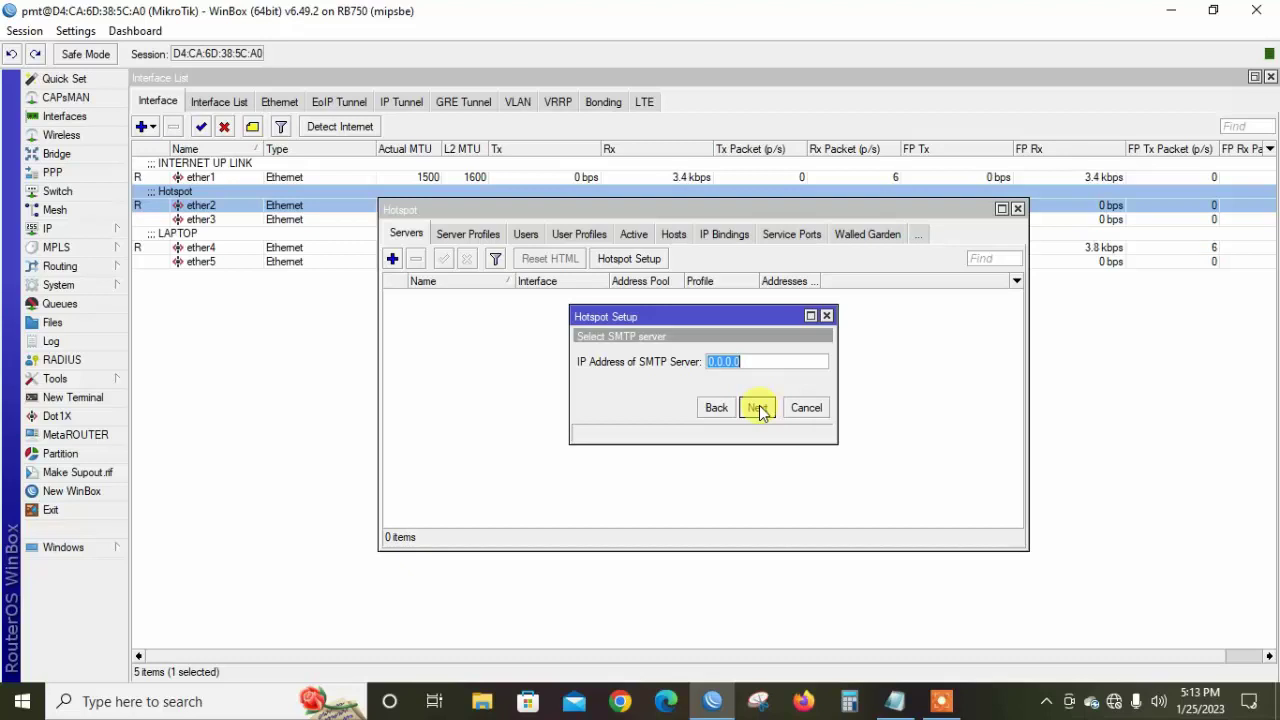
click(758, 408)
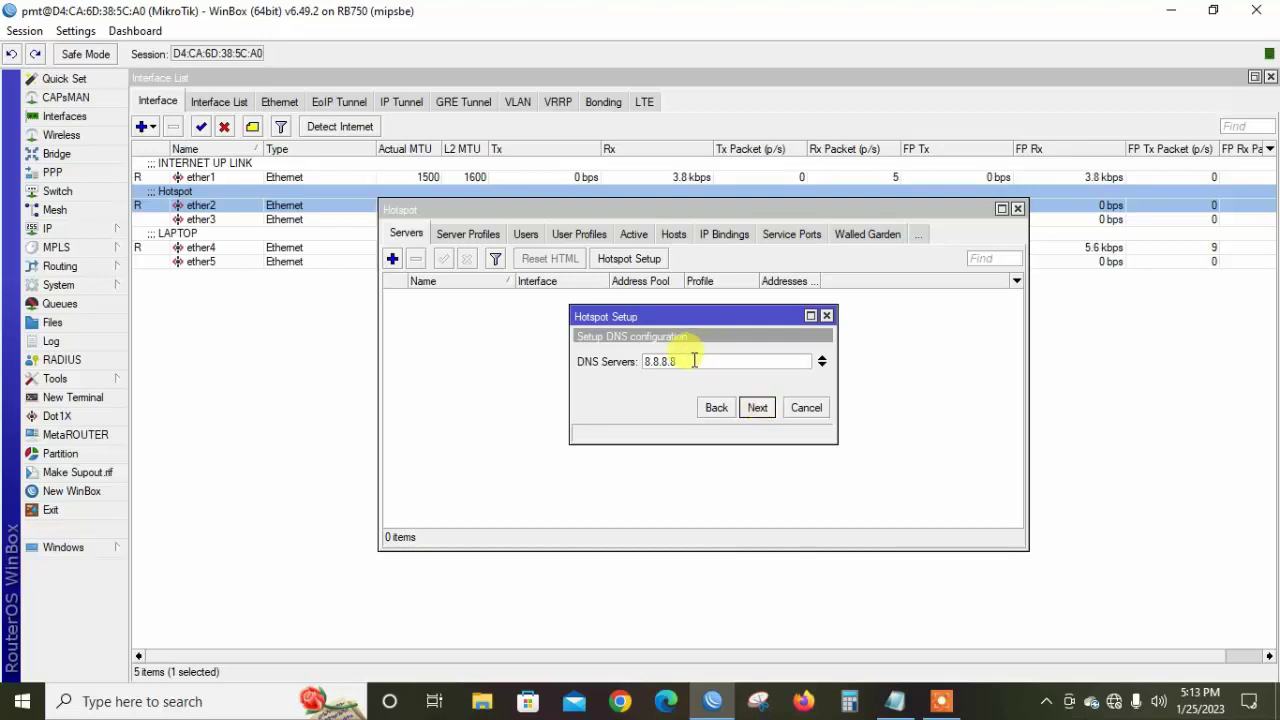
drag(694, 361, 643, 364)
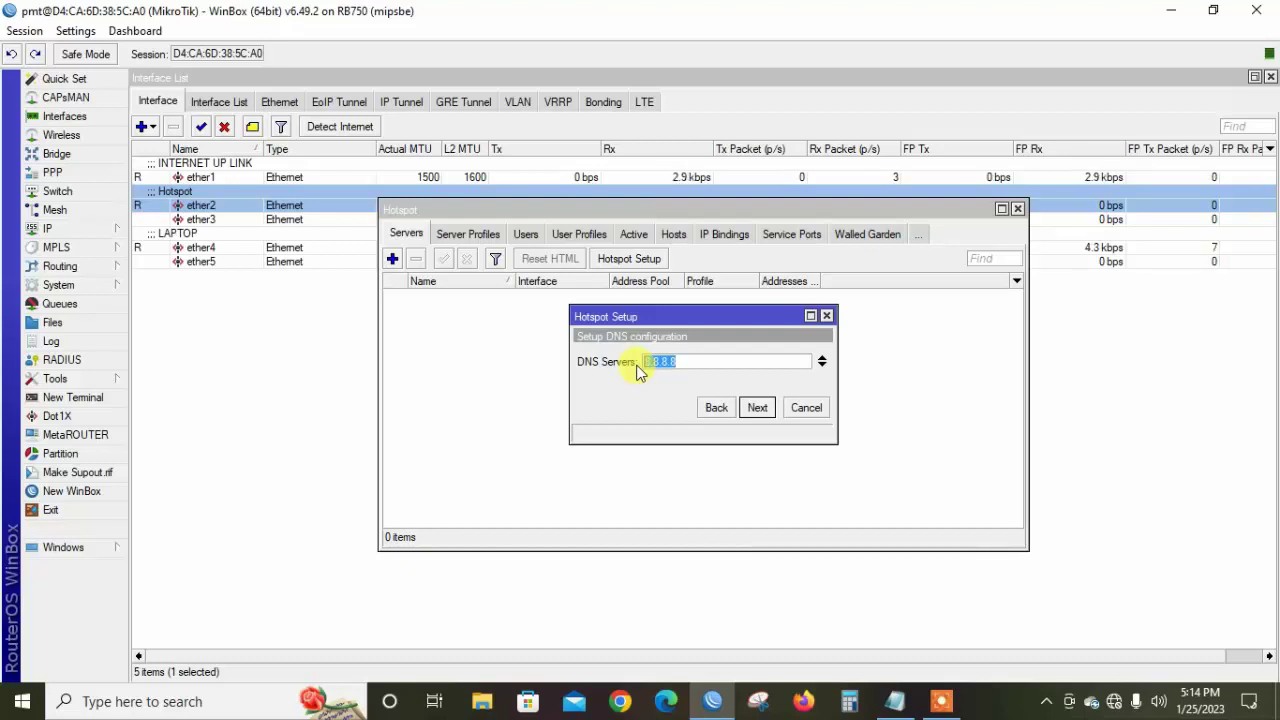
click(755, 409)
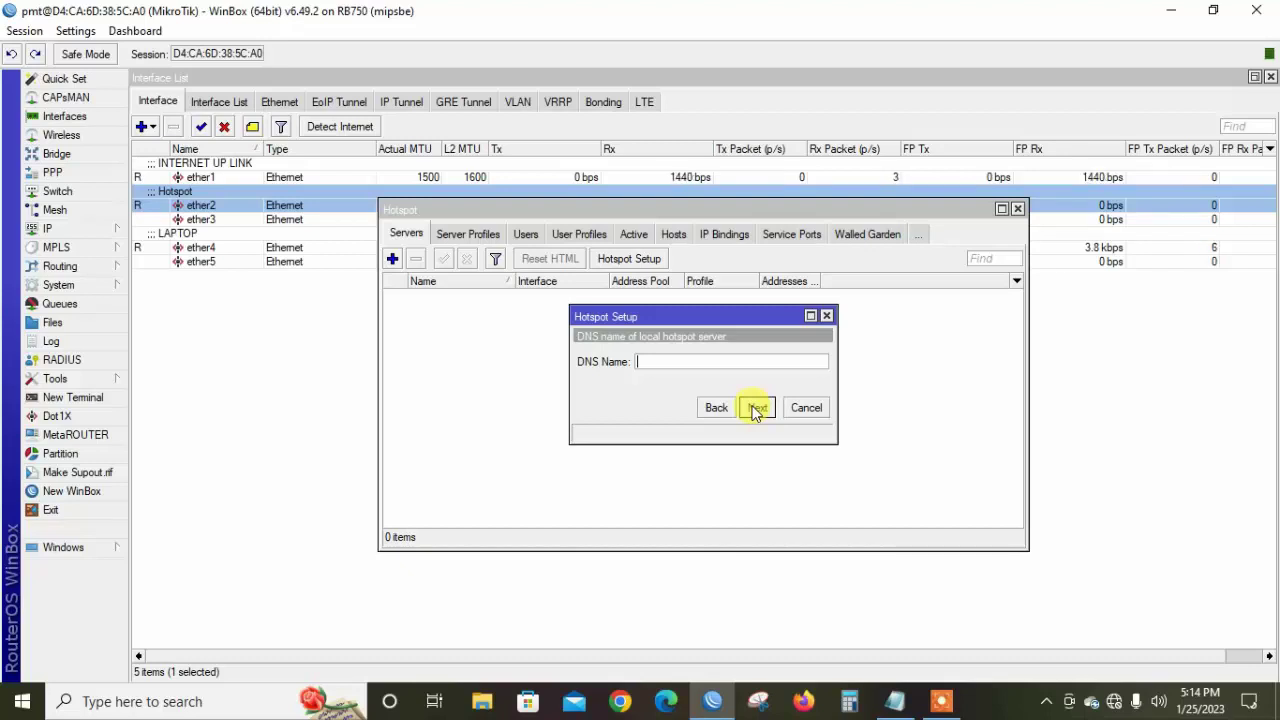
Set DNS name ran.local and a password for the local hotspot user, finishing setup
text(ra)
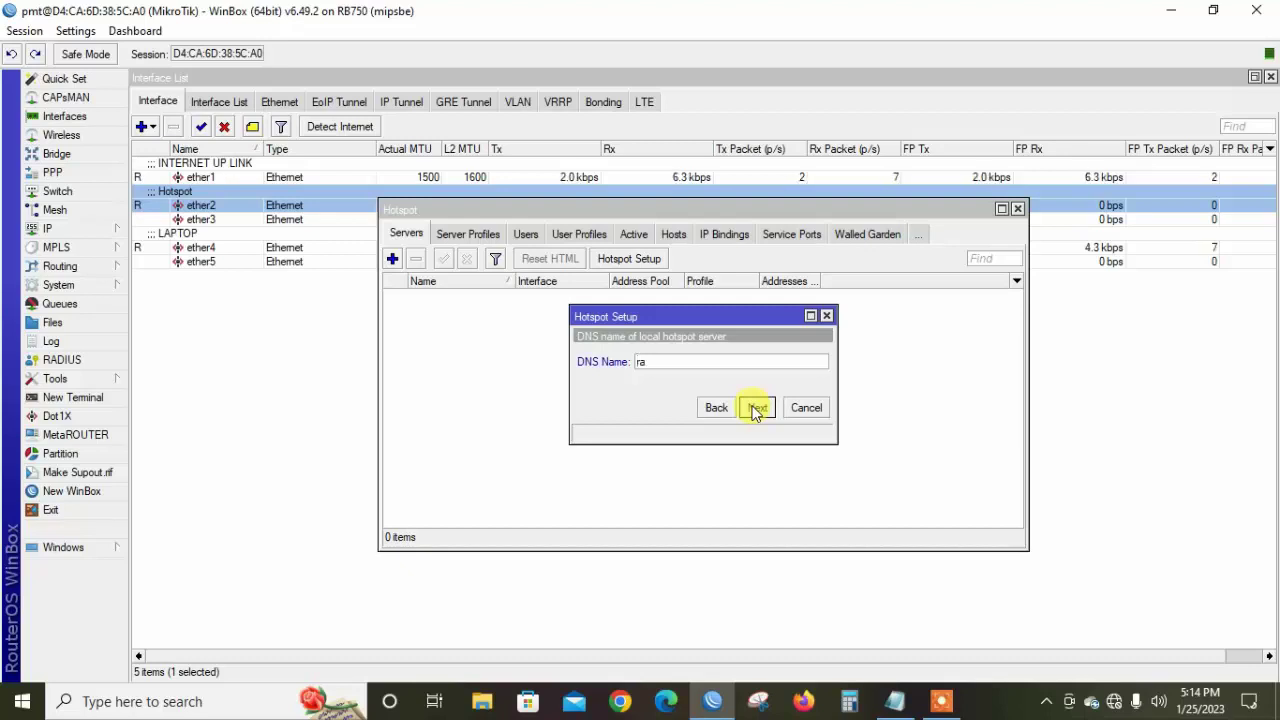
text(n.lo)
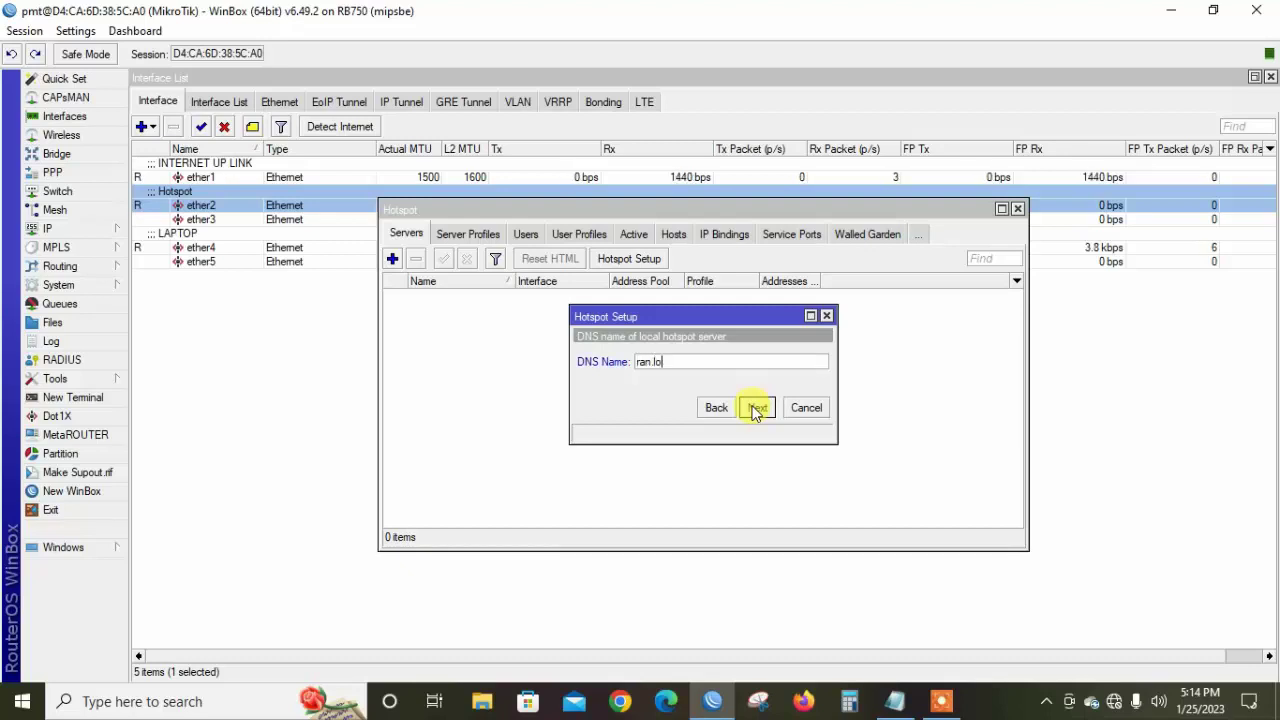
text(cal)
click(757, 408)
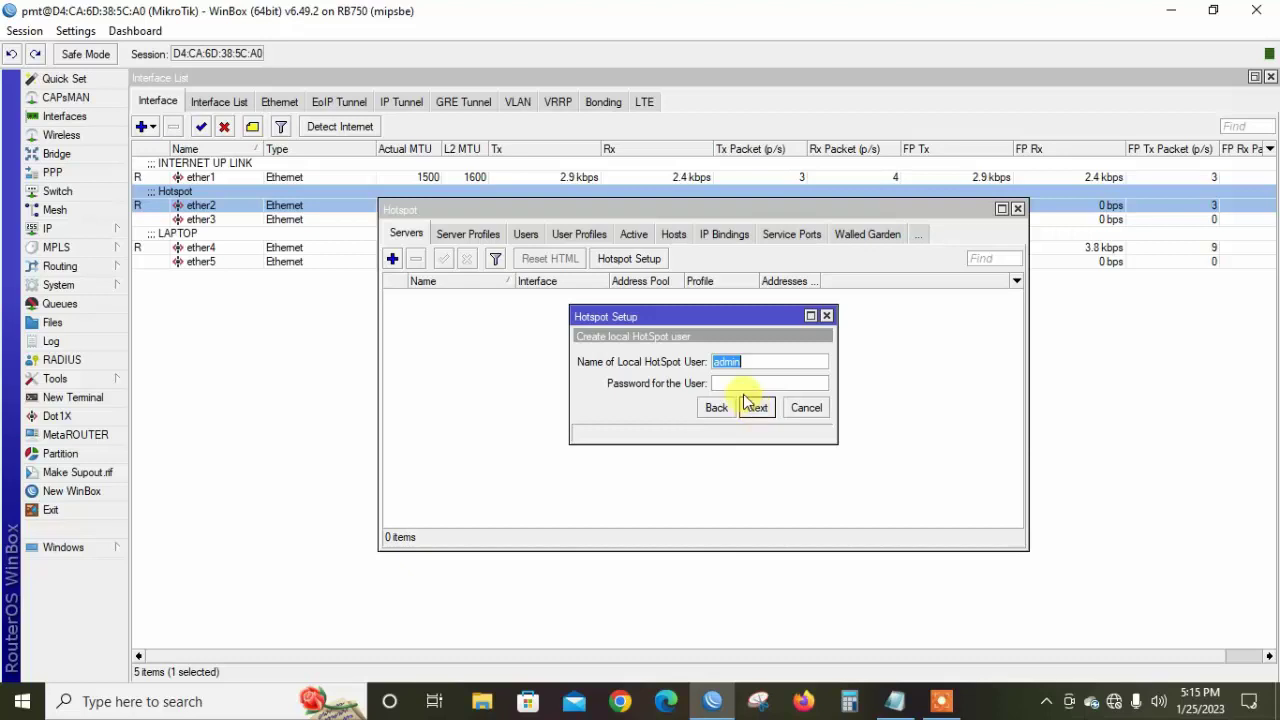
click(739, 383)
text(12)
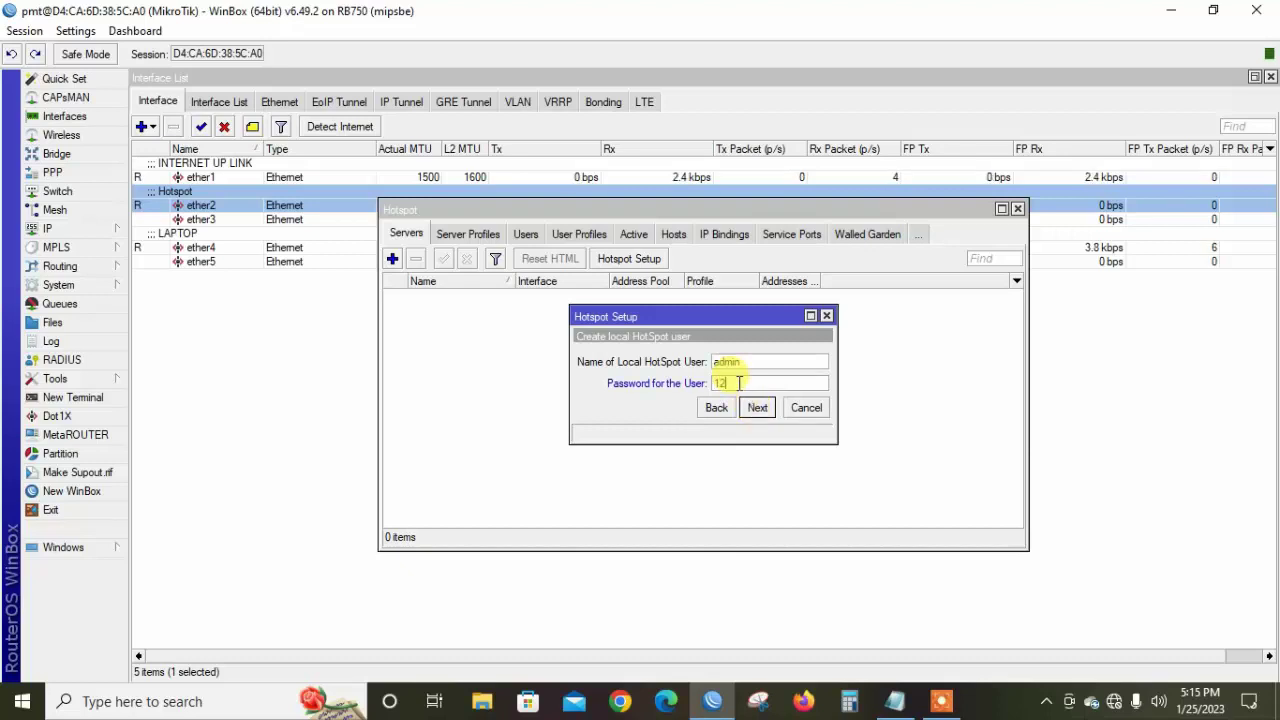
text(34)
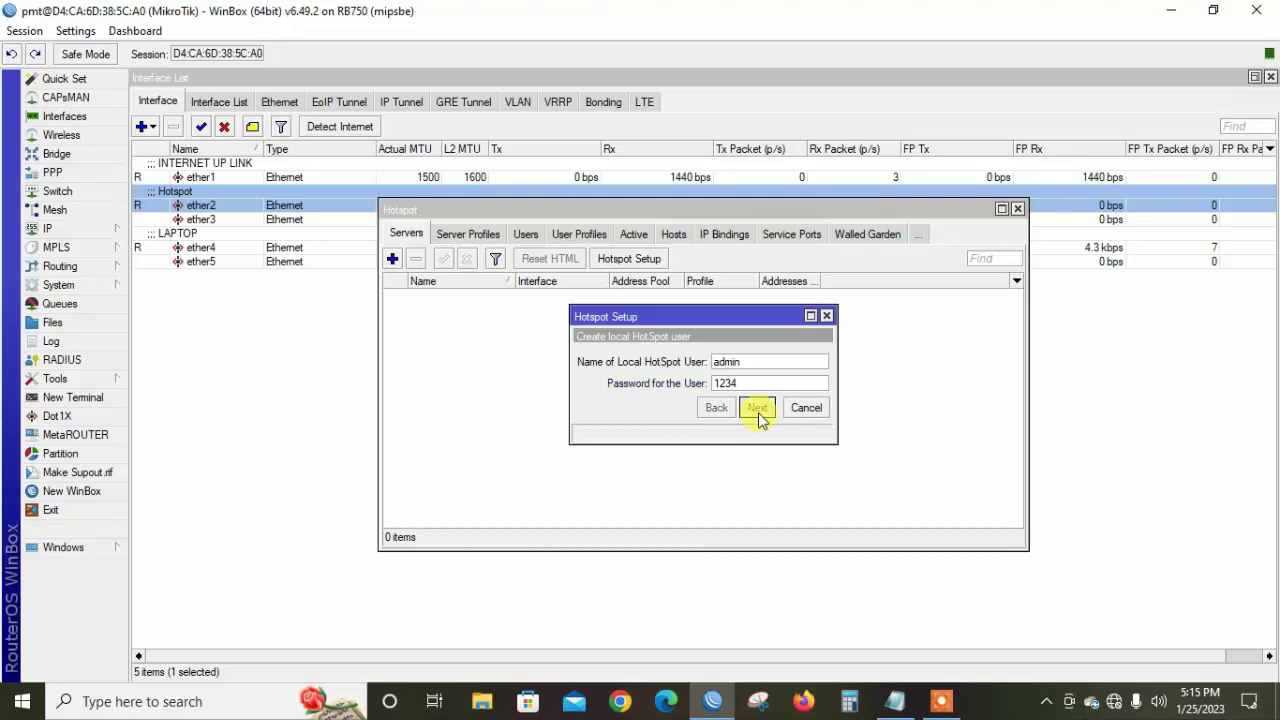
click(758, 410)
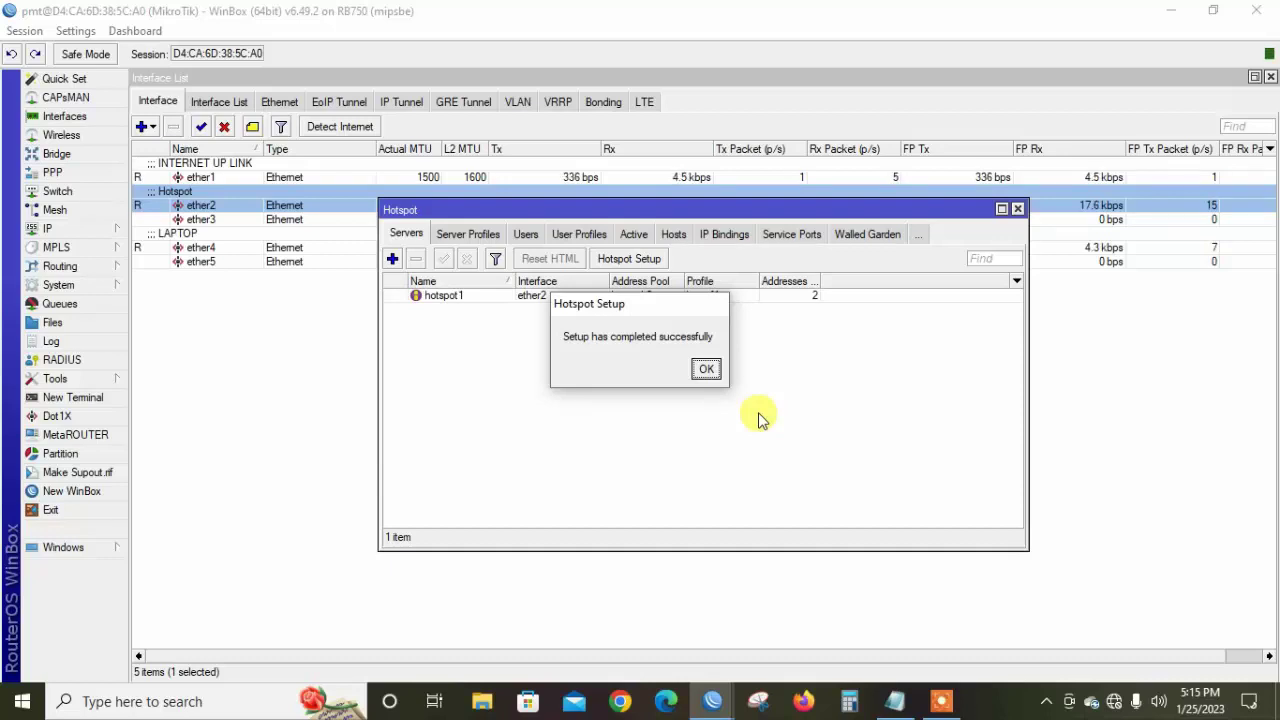
Dismiss the completion message and open IP > Cloud to view the public address
click(706, 371)
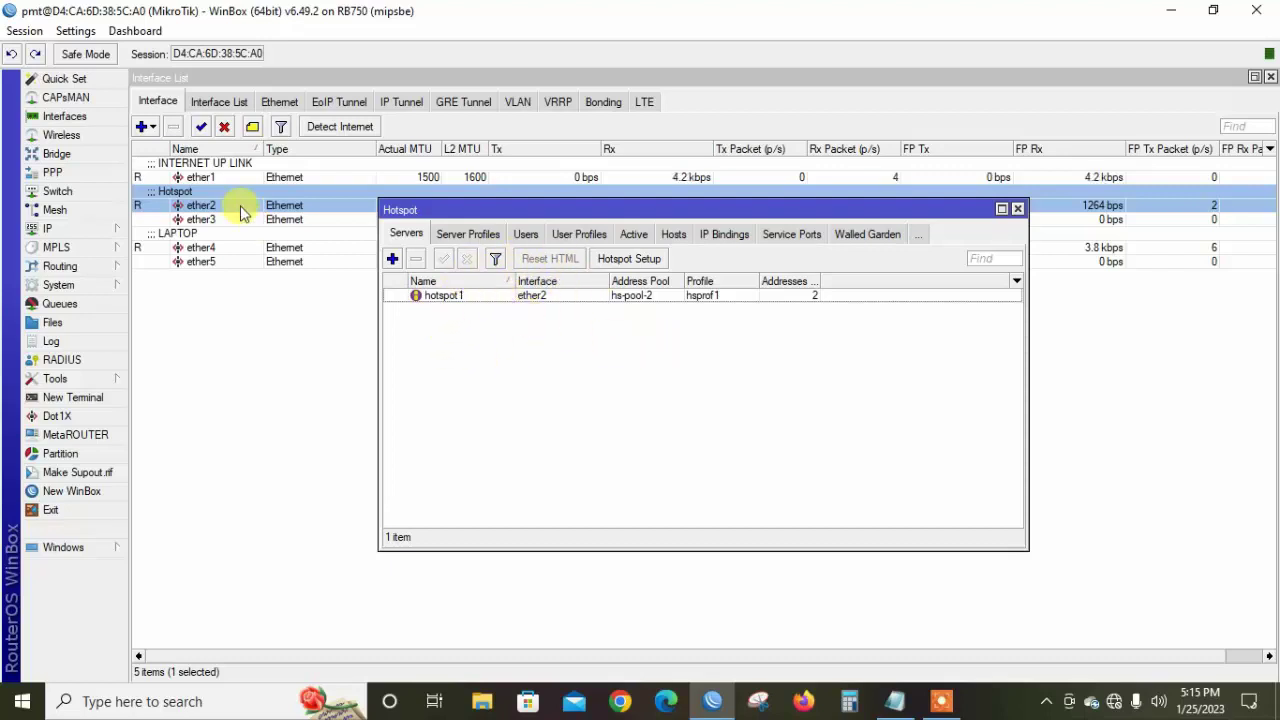
click(89, 233)
click(155, 257)
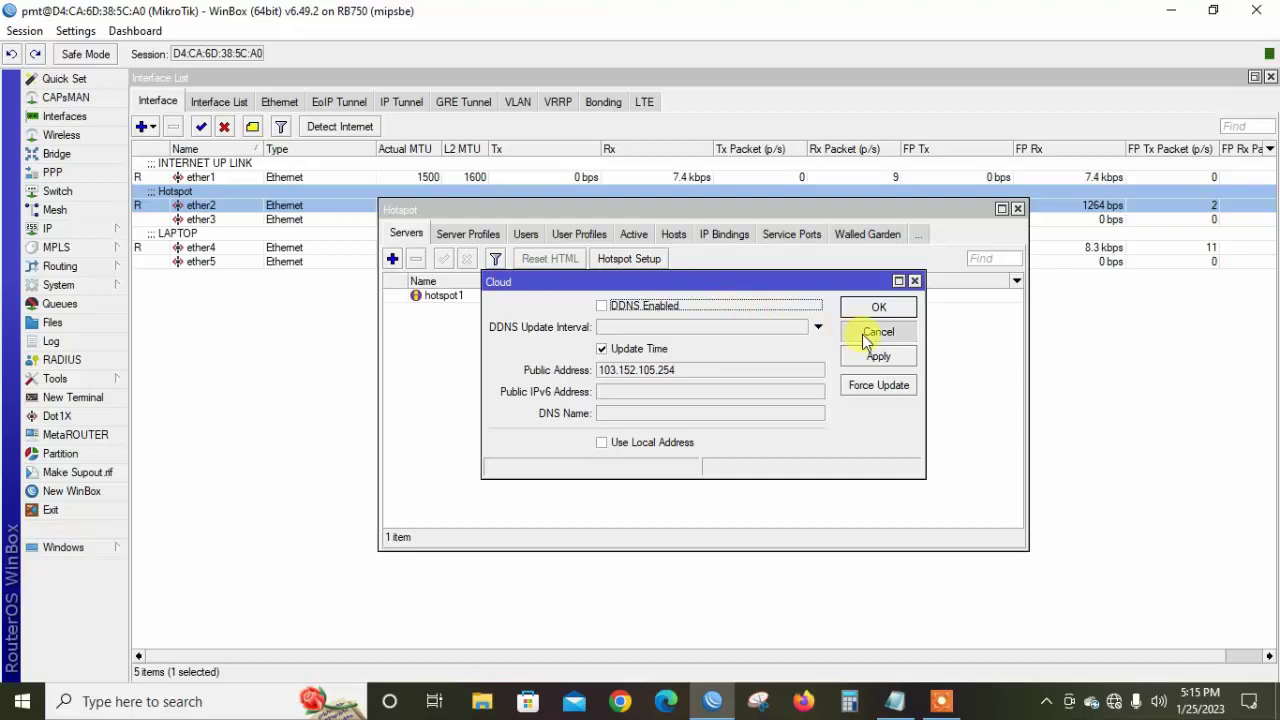
Cancel Cloud settings and verify address 10.10.50.1/24 on ether2 in IP Addresses
click(862, 334)
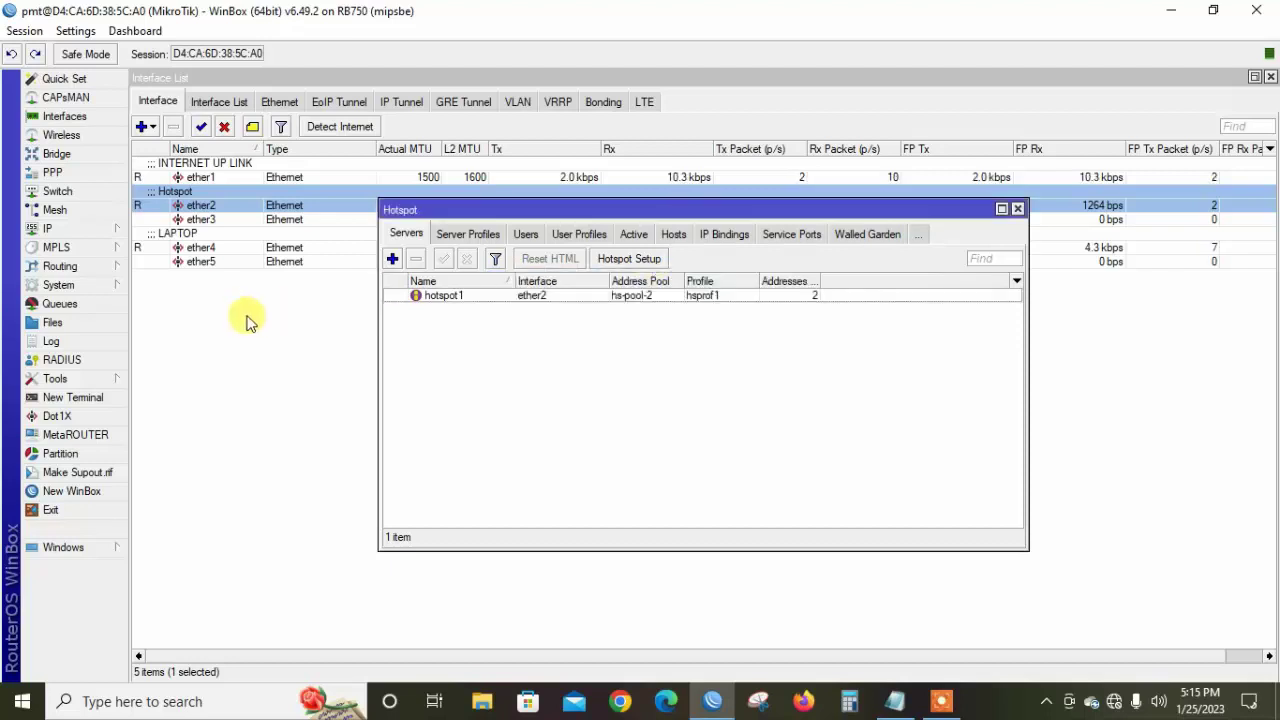
click(59, 224)
click(158, 240)
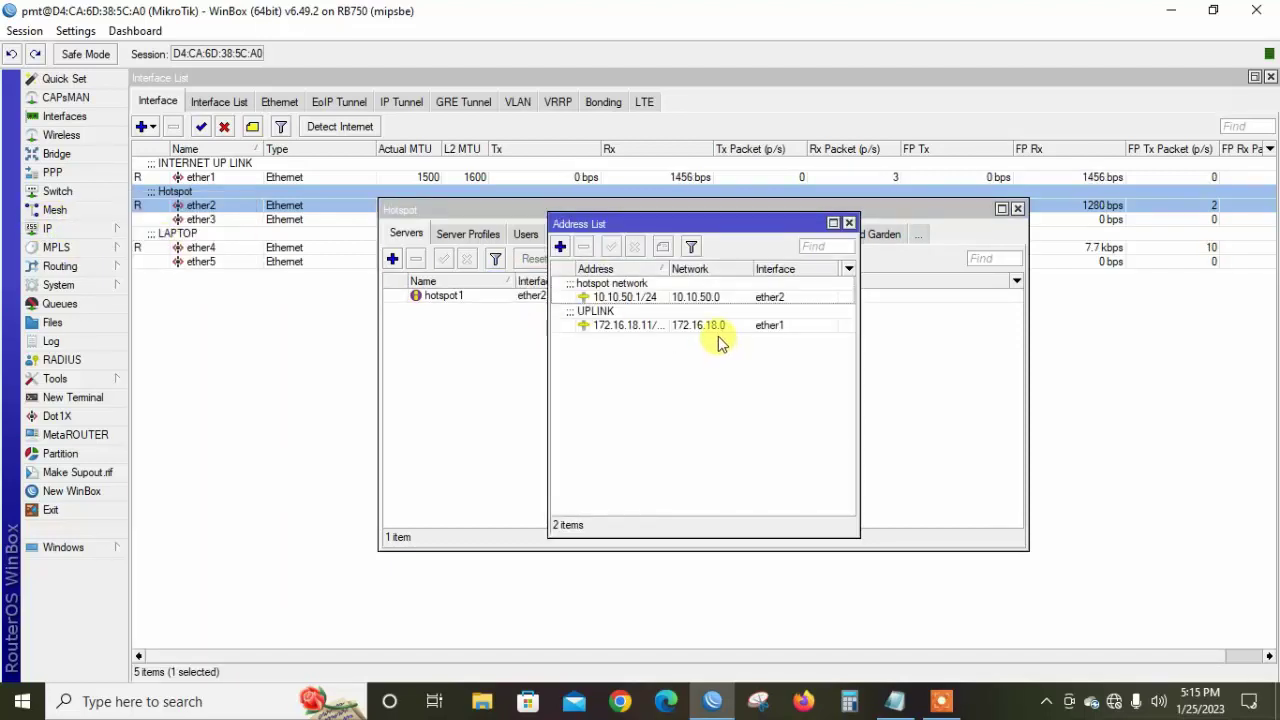
click(684, 297)
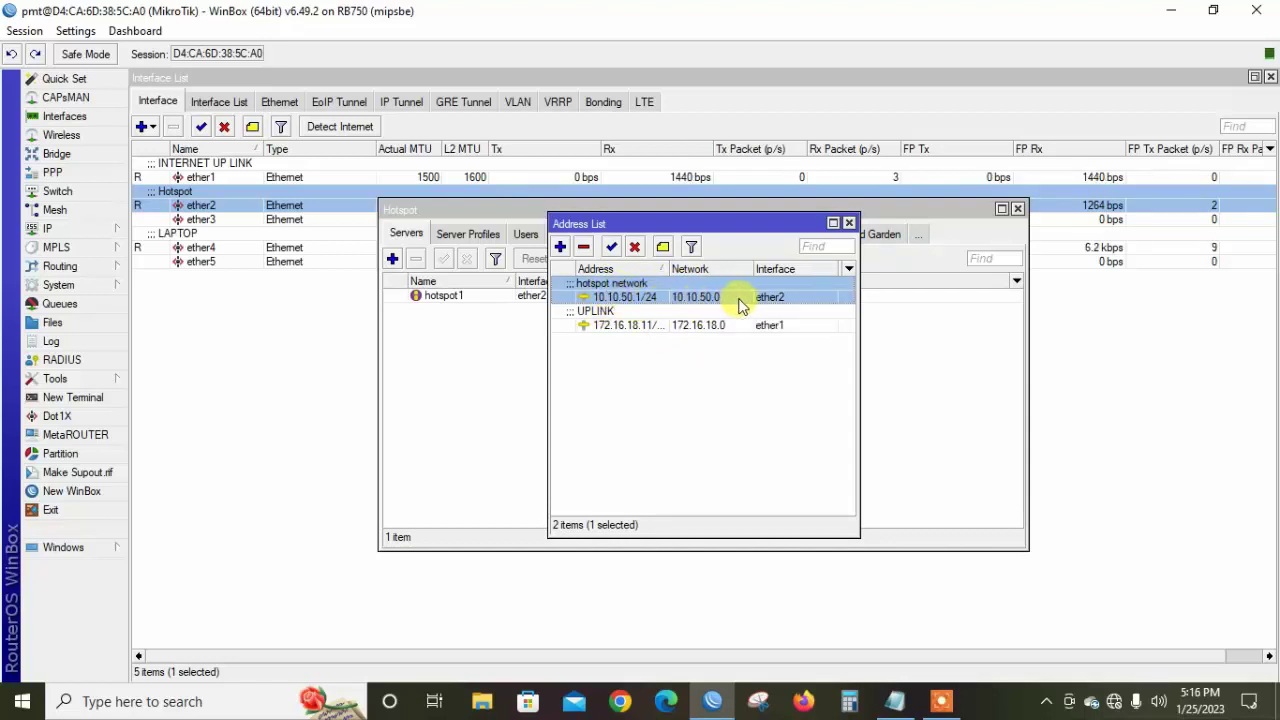
click(849, 222)
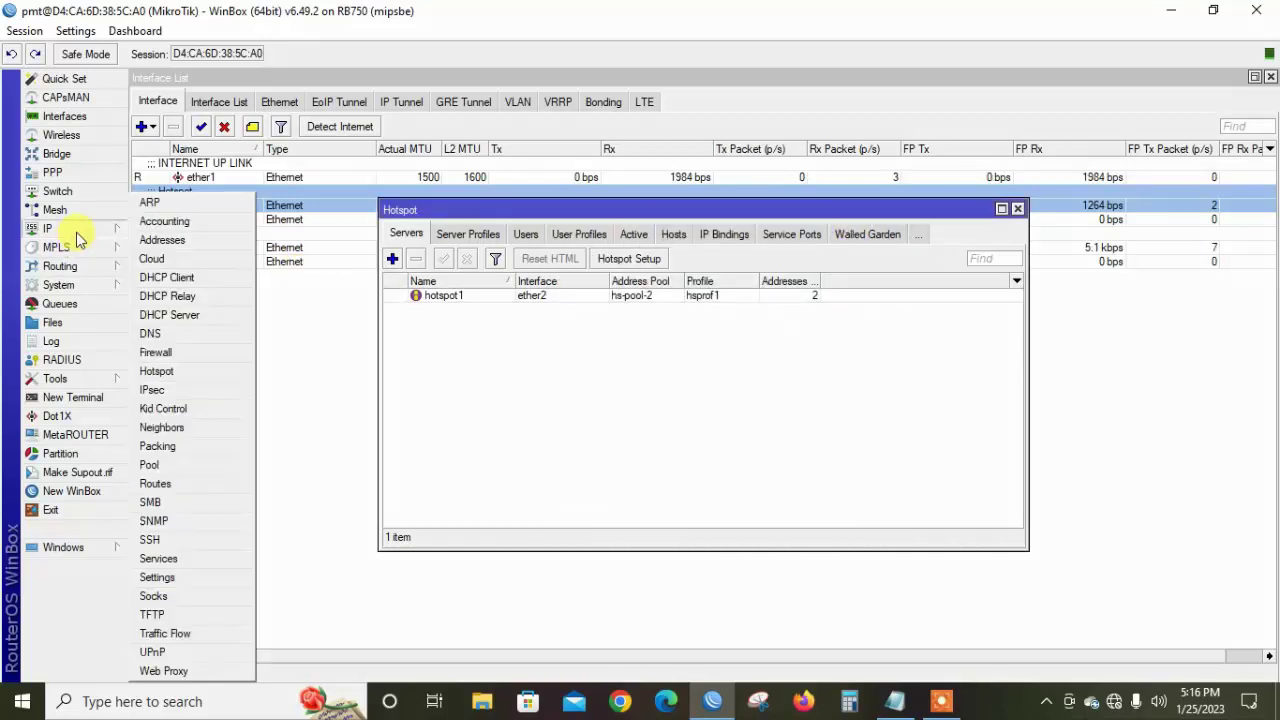
Verify pool hs-pool-2 (10.10.50.2–10.10.50.254) in the IP Pool list
mouse_move(102, 224)
click(163, 467)
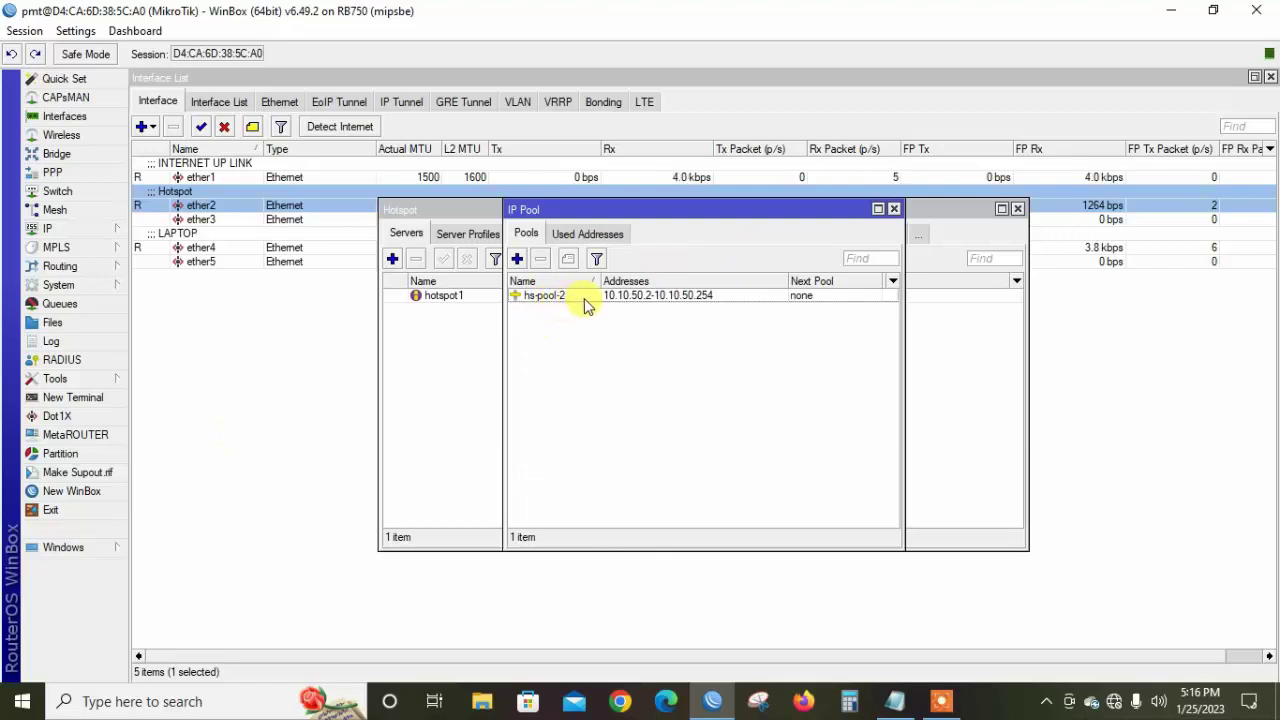
click(894, 210)
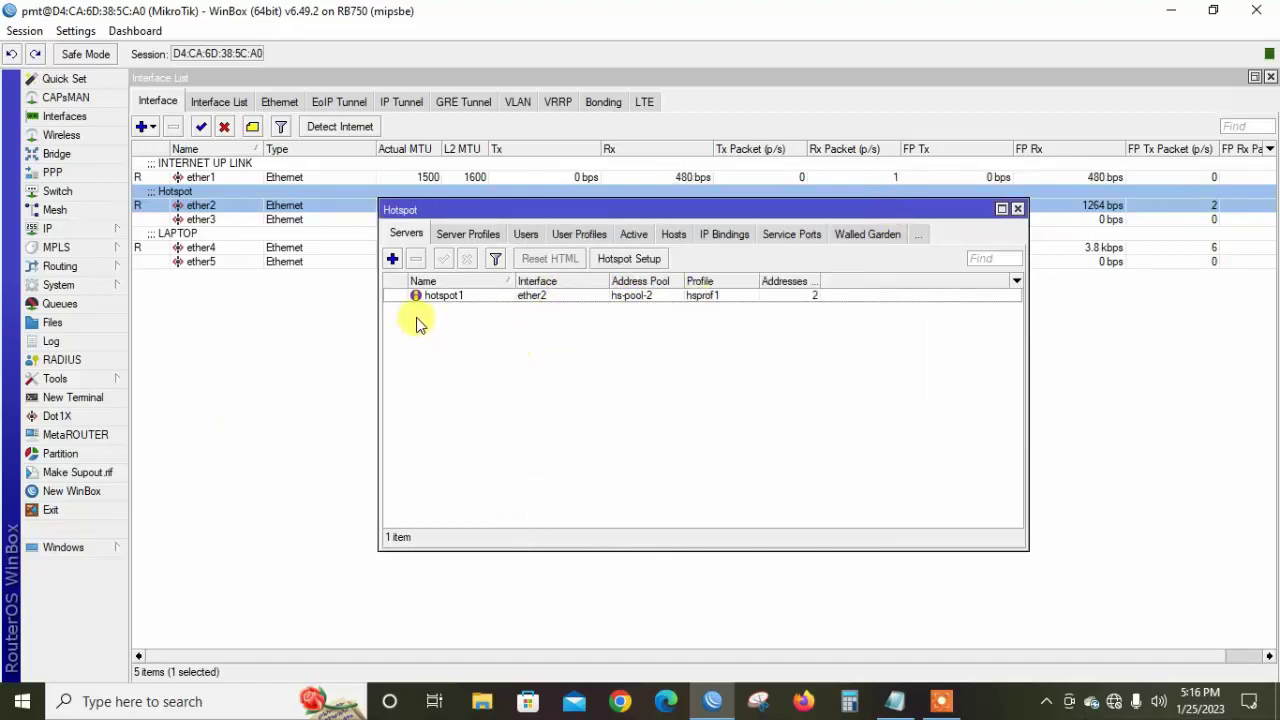
Inspect the hotspot1 server settings, then view profiles default and hsprof1
click(463, 299)
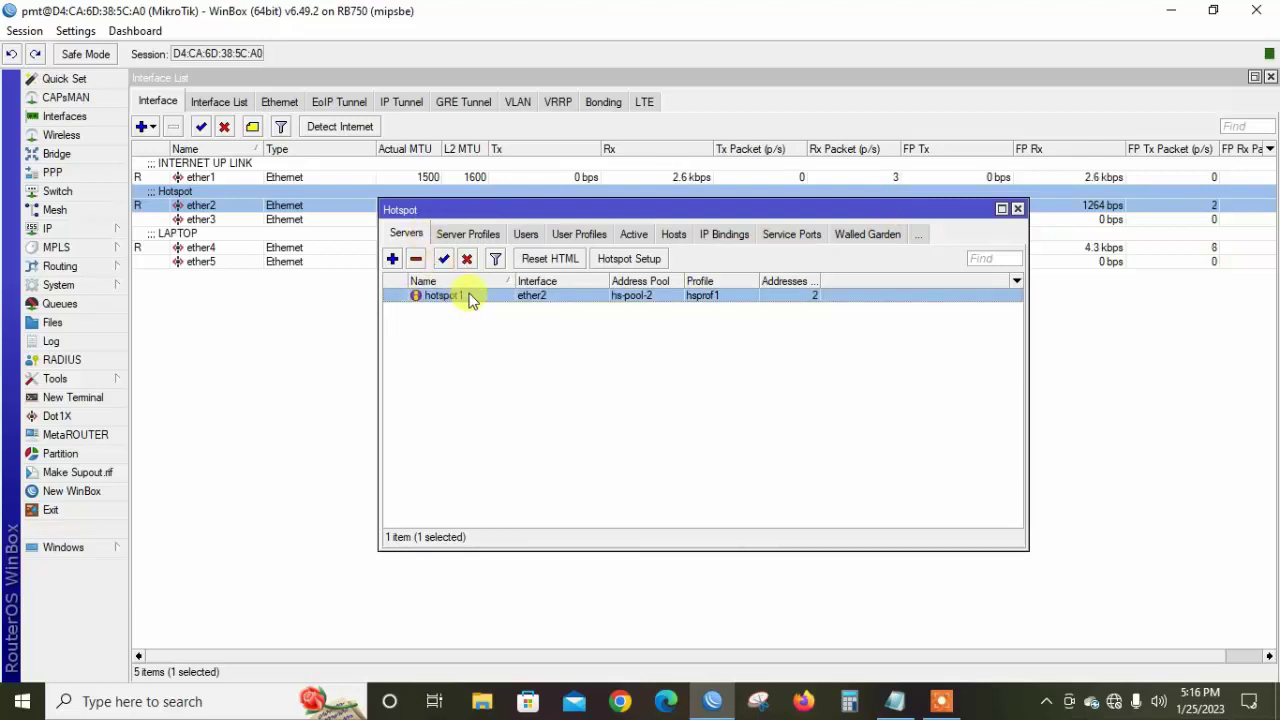
double_click(470, 298)
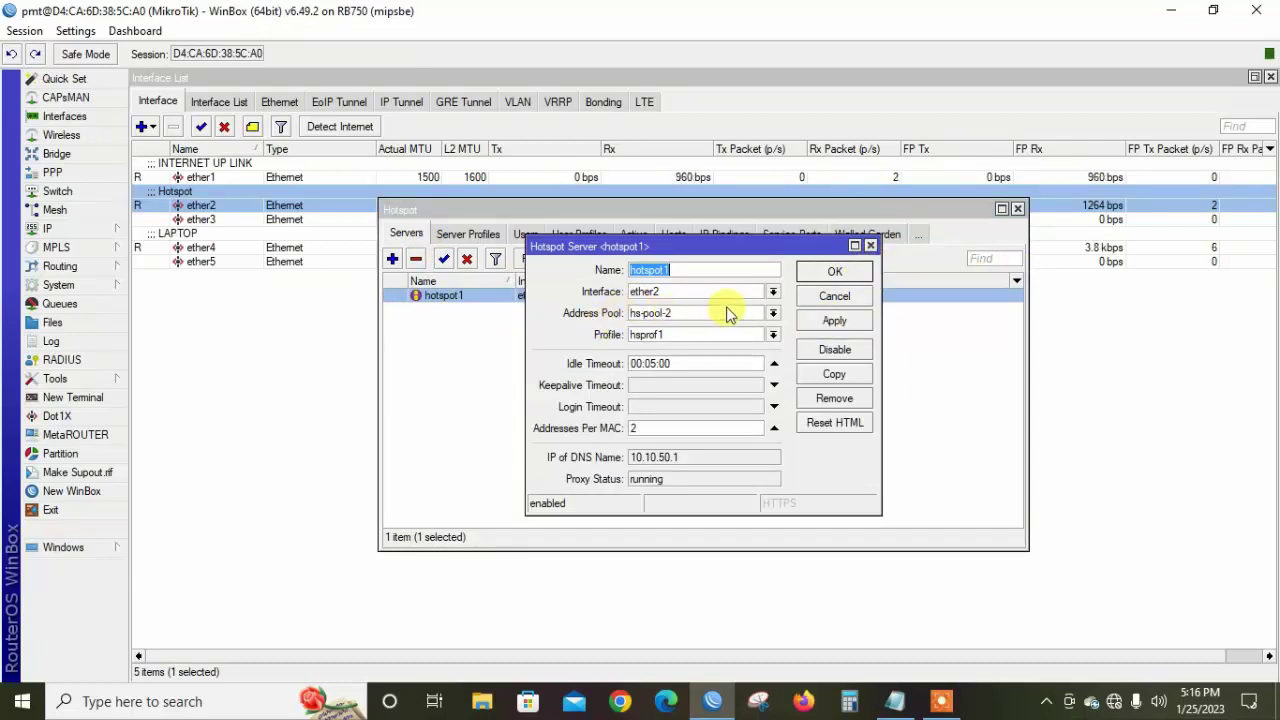
click(830, 276)
click(477, 233)
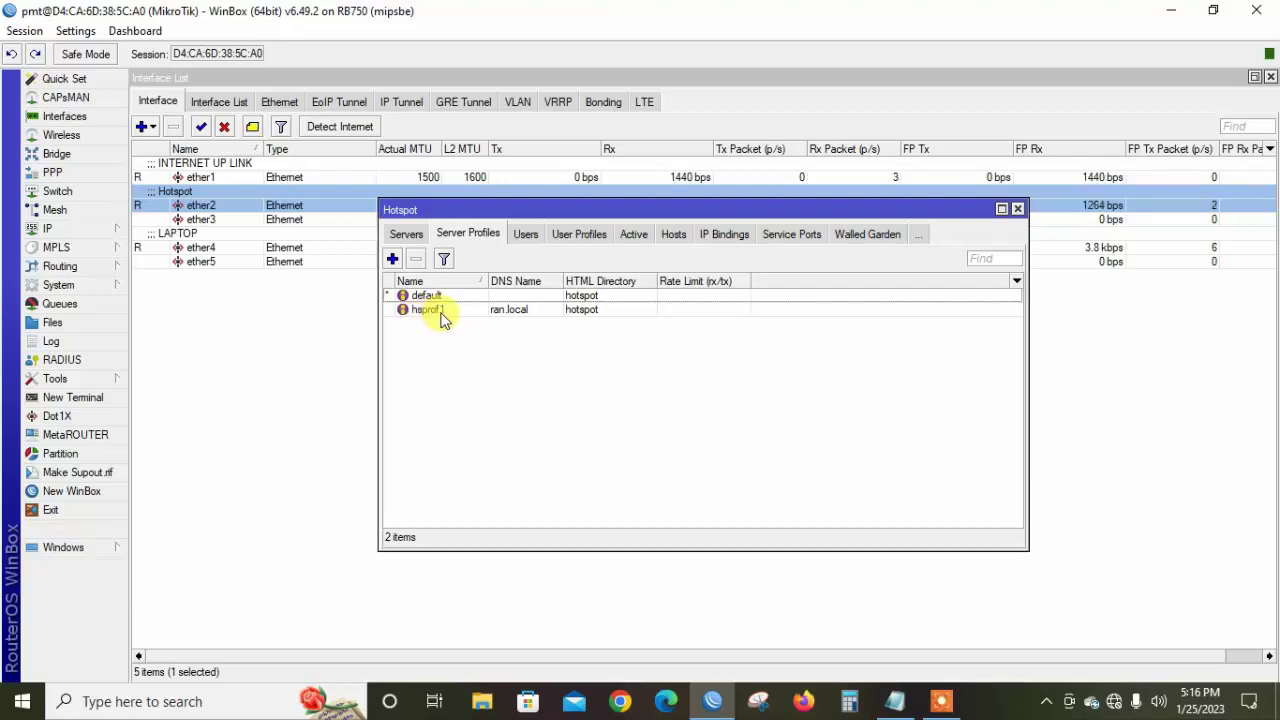
double_click(441, 311)
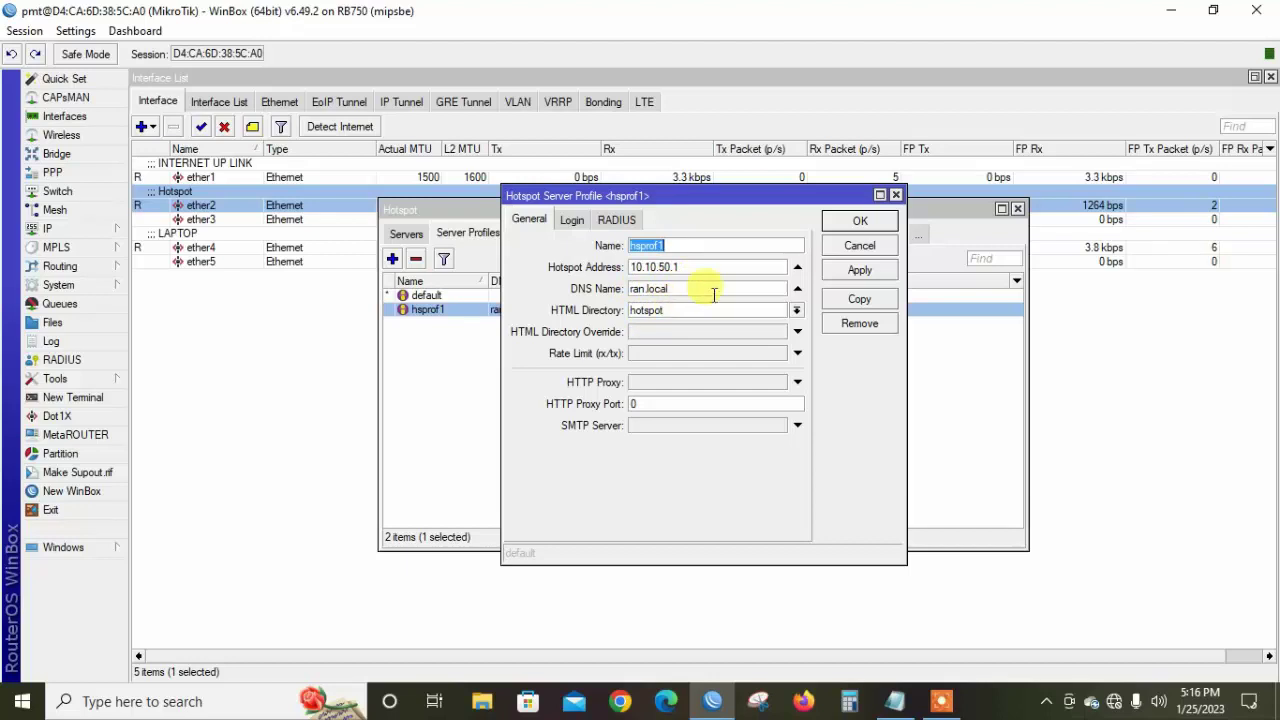
click(857, 228)
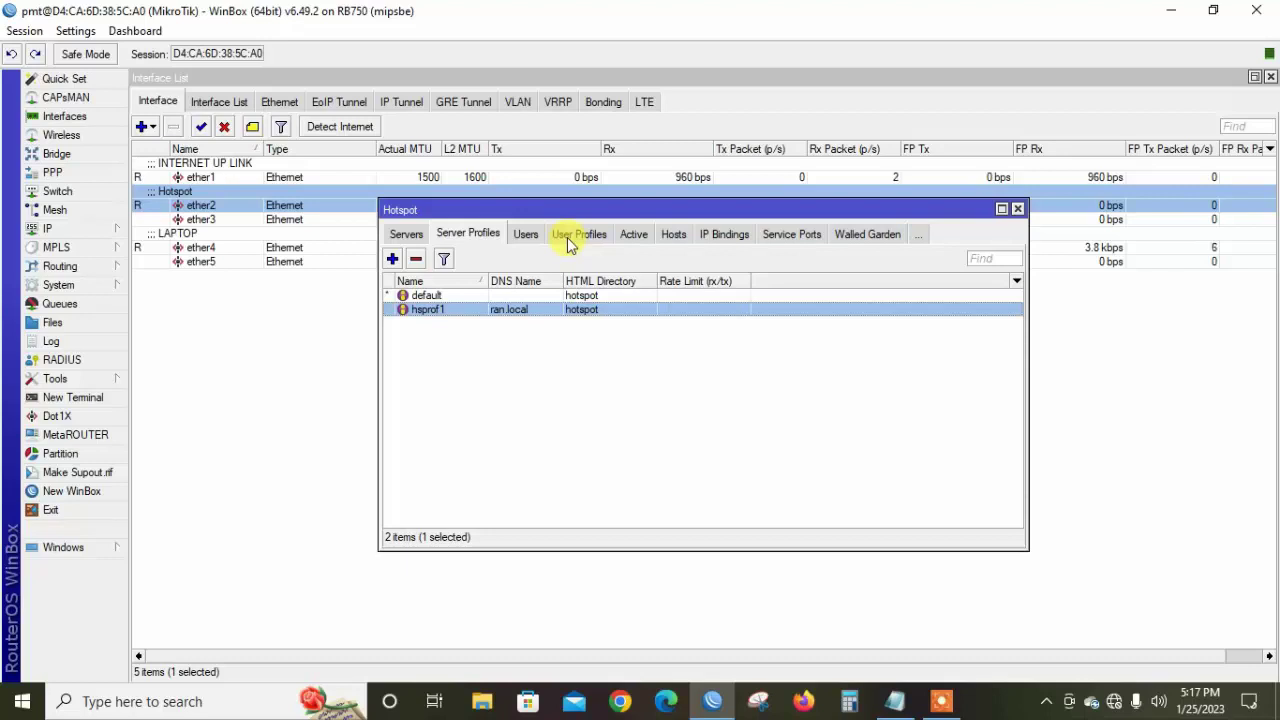
Start a new hotspot user profile named 15day using address pool hs-pool-2
click(567, 237)
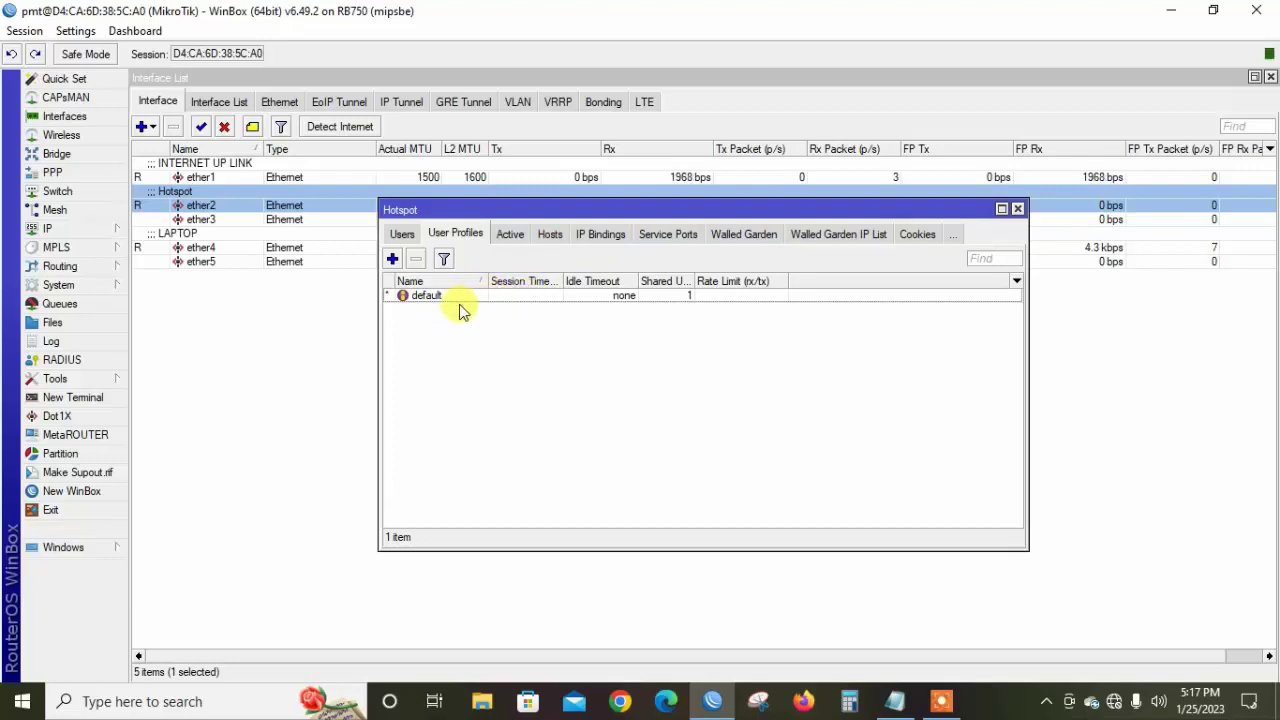
click(391, 260)
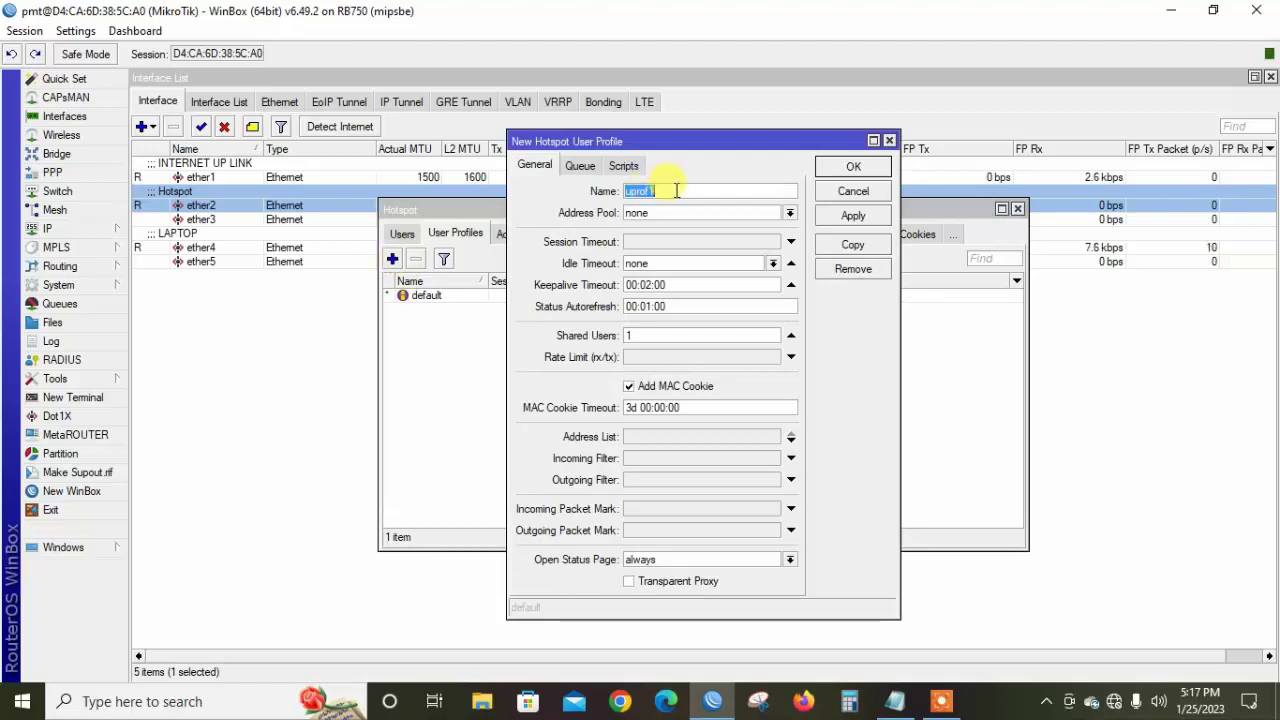
text(15day)
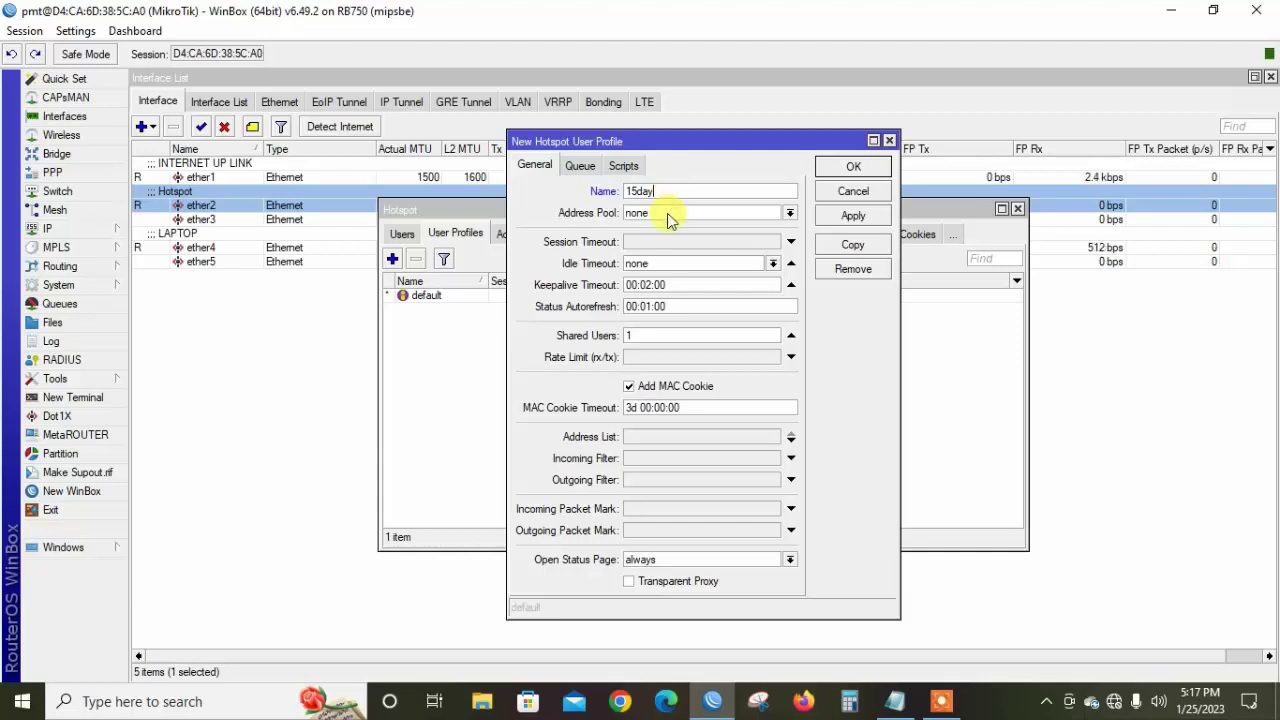
click(667, 214)
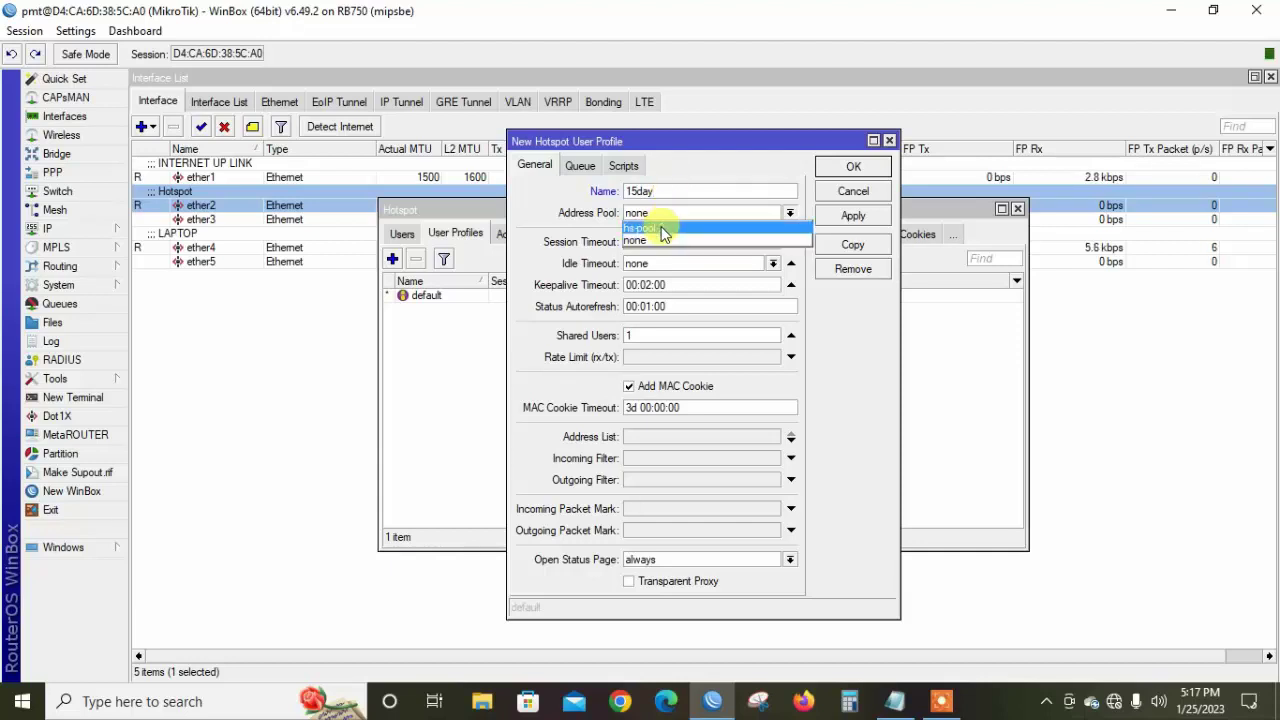
click(661, 229)
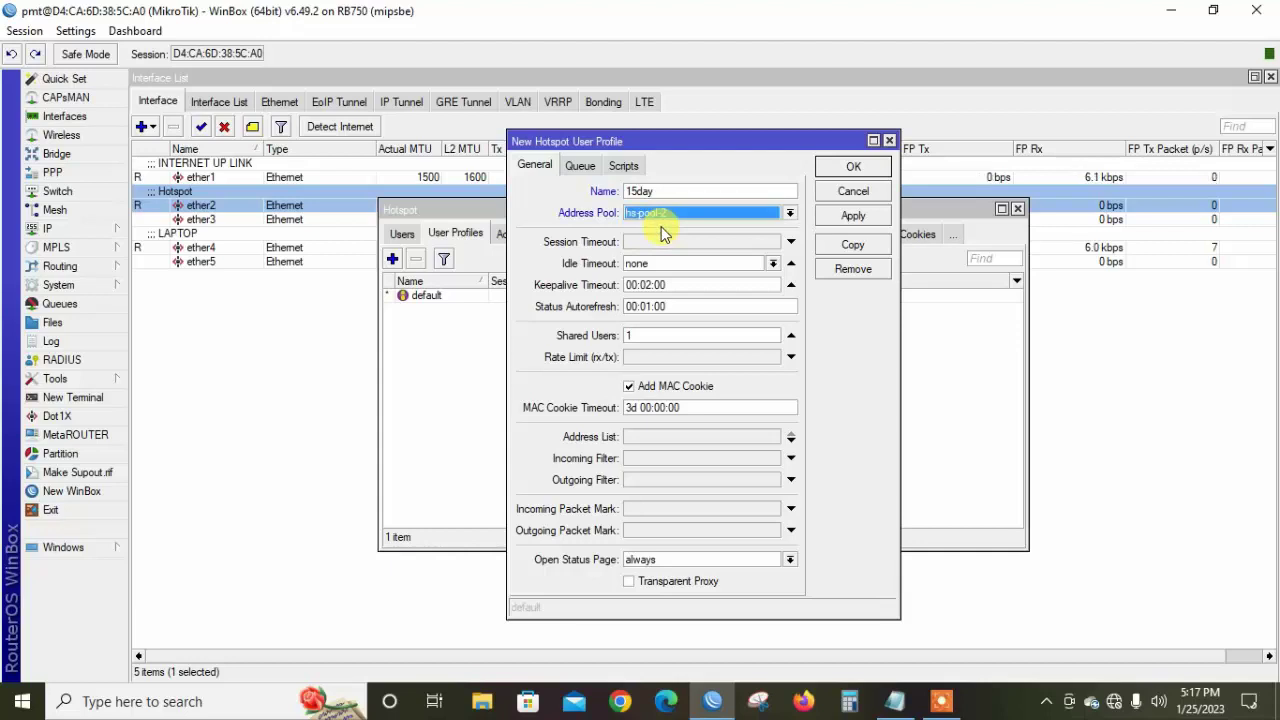
Give the 15day profile a 5M/5M rate limit and 15-day MAC cookie timeout, then save it
click(643, 358)
text(5M/5M)
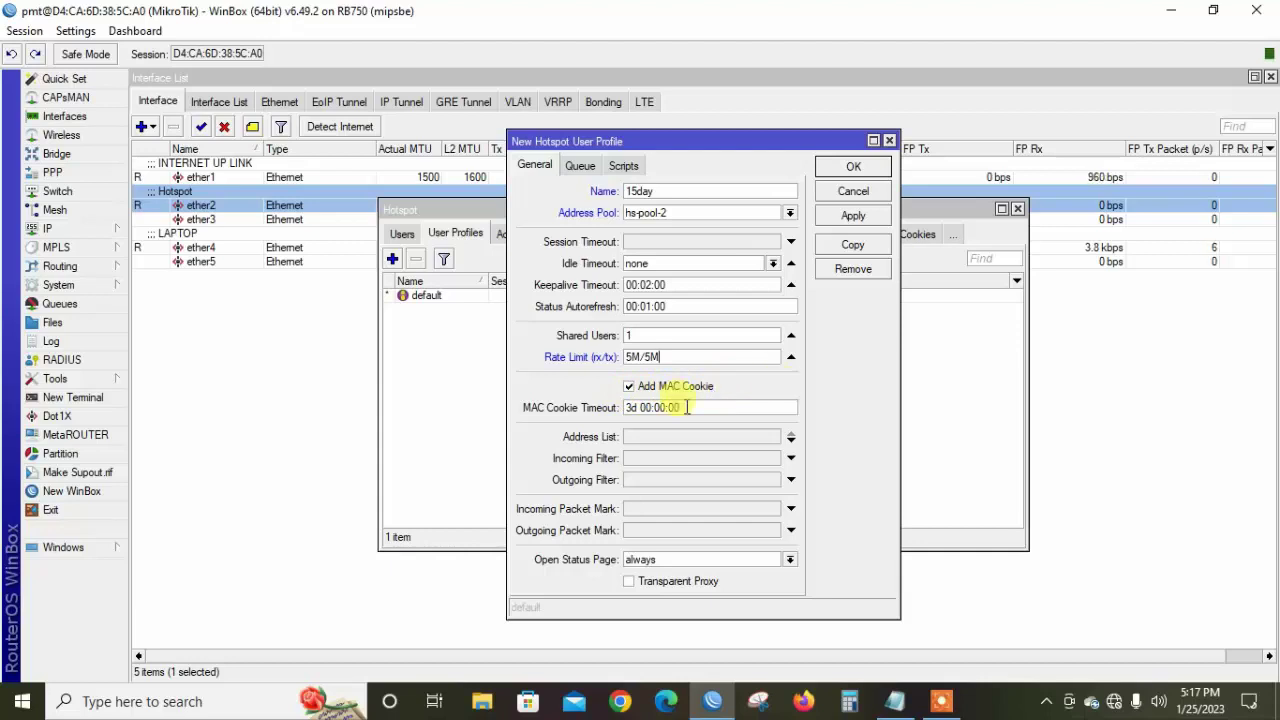
click(637, 414)
key(BackSpace)
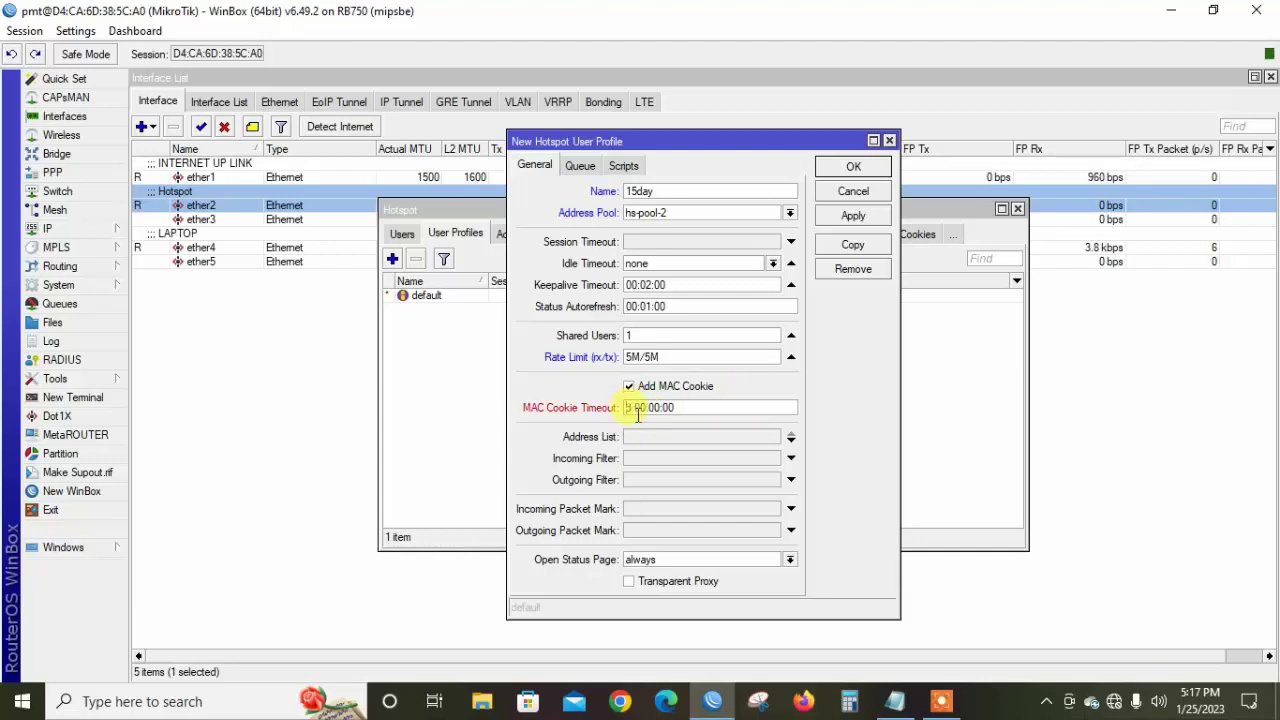
text(15)
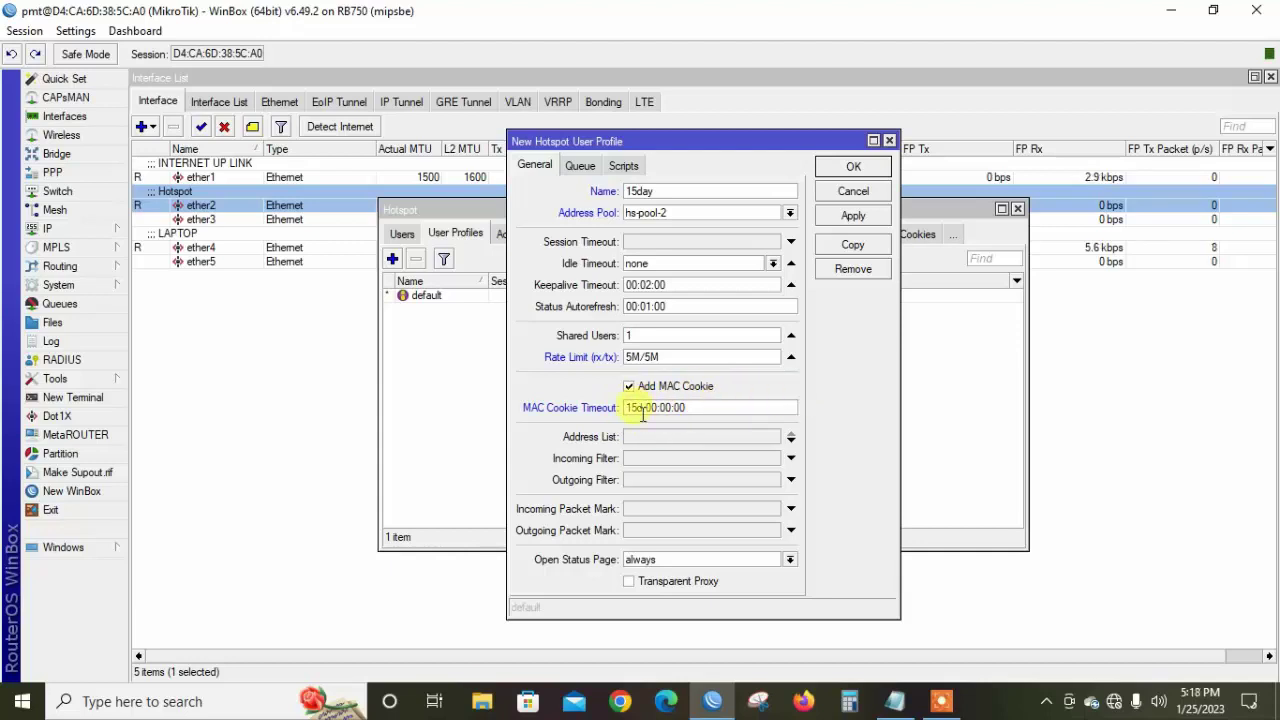
click(853, 218)
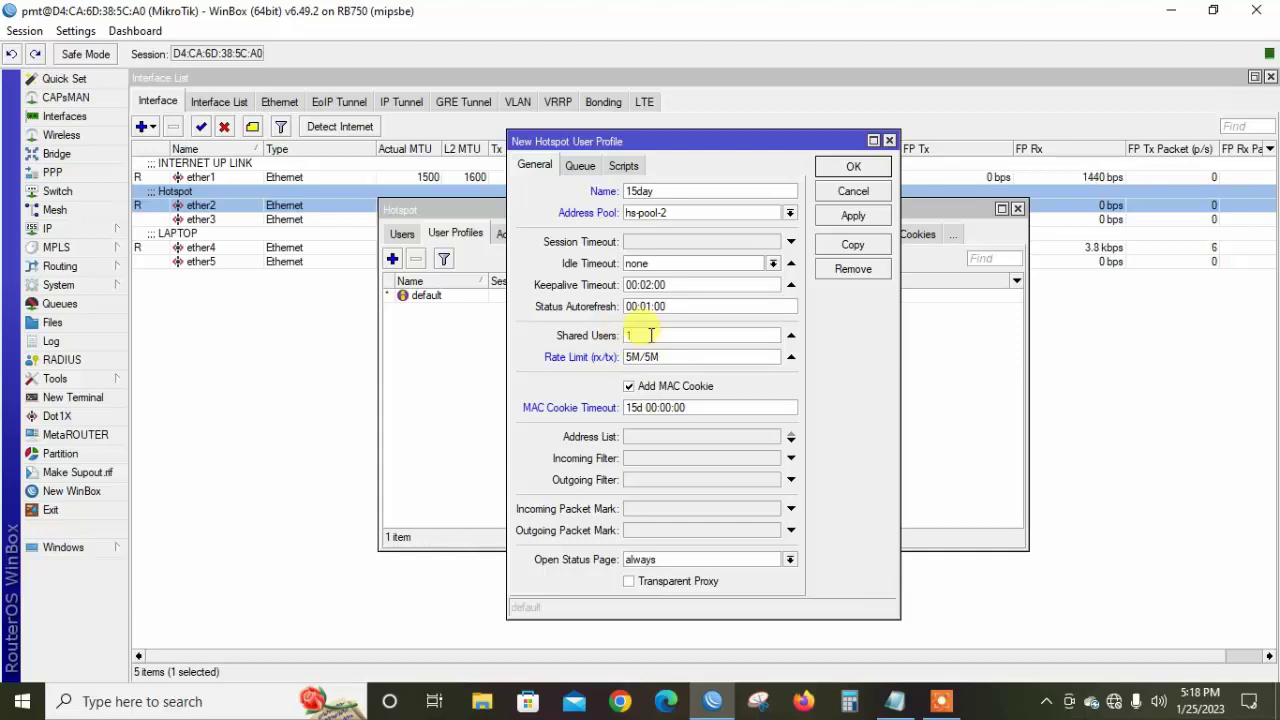
click(852, 216)
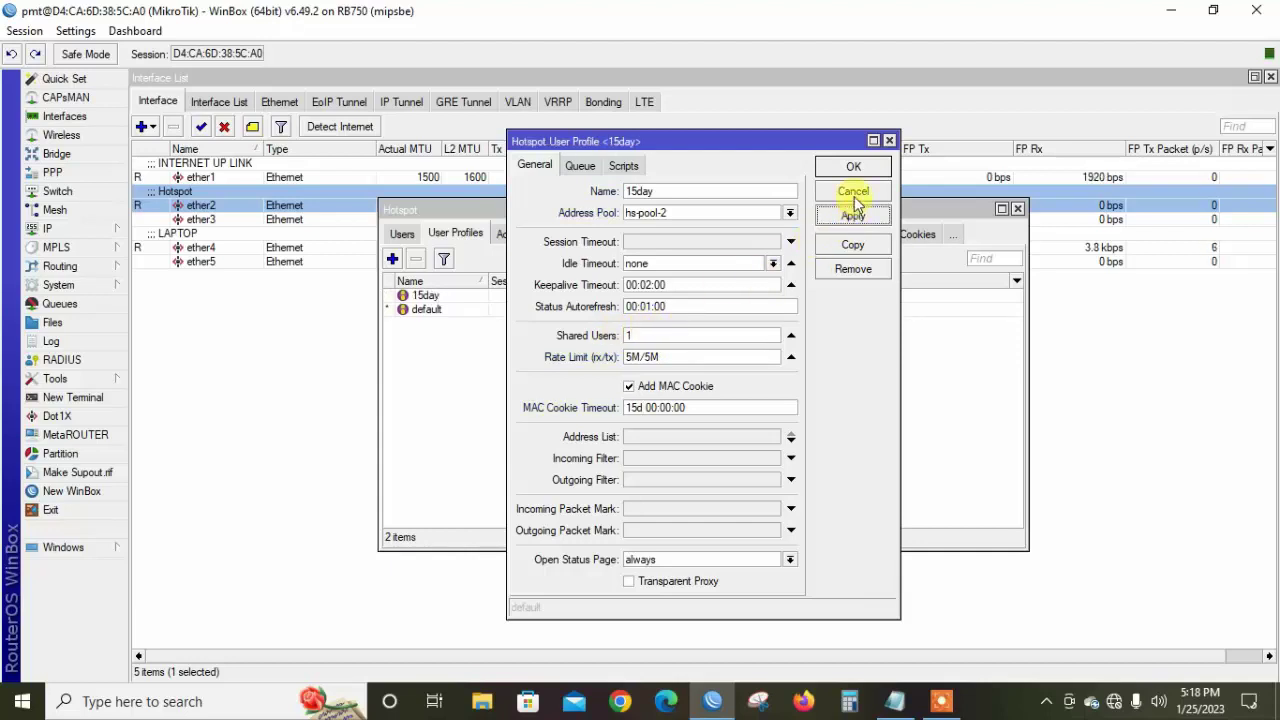
click(853, 170)
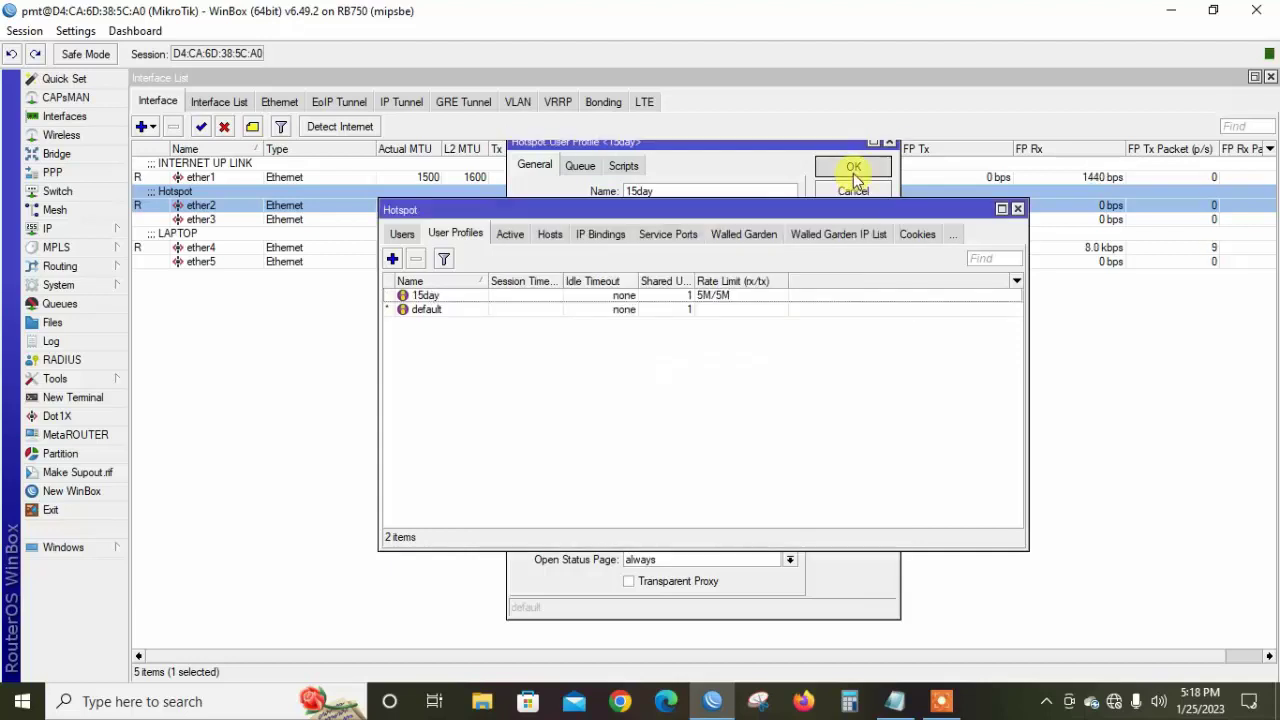
Copy the 15day profile into a new profile named 30Day
double_click(545, 296)
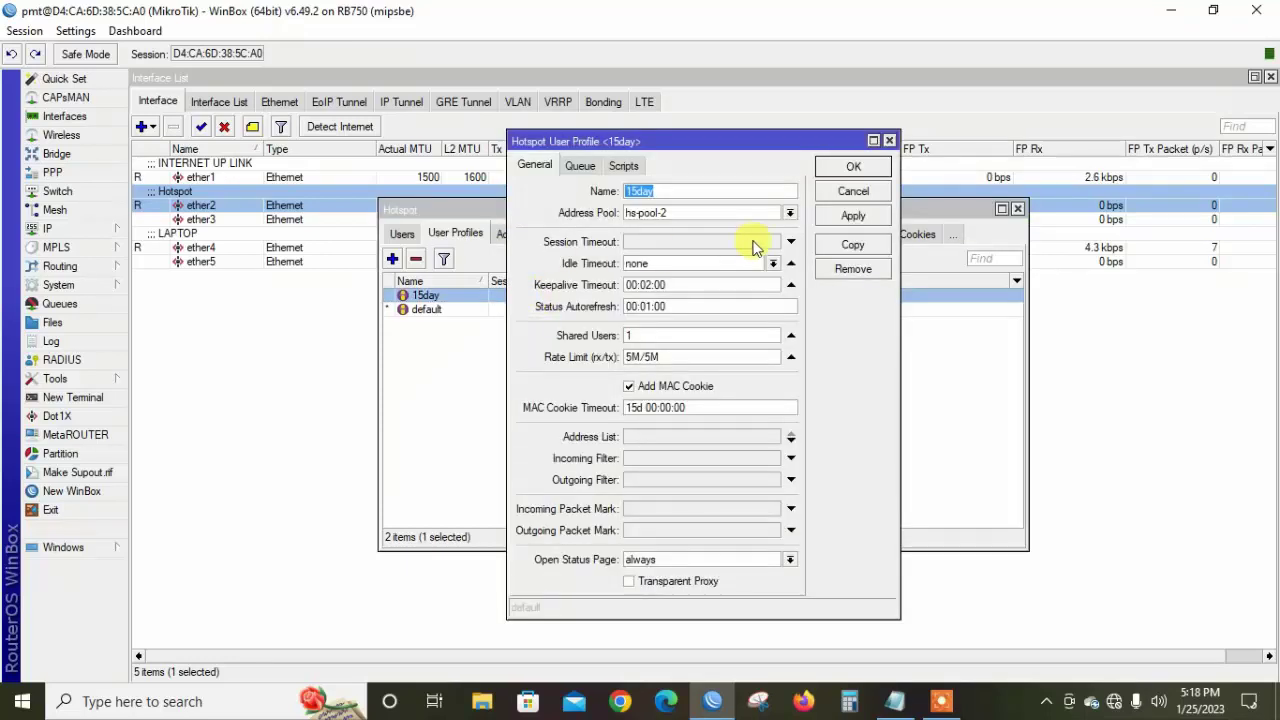
click(851, 244)
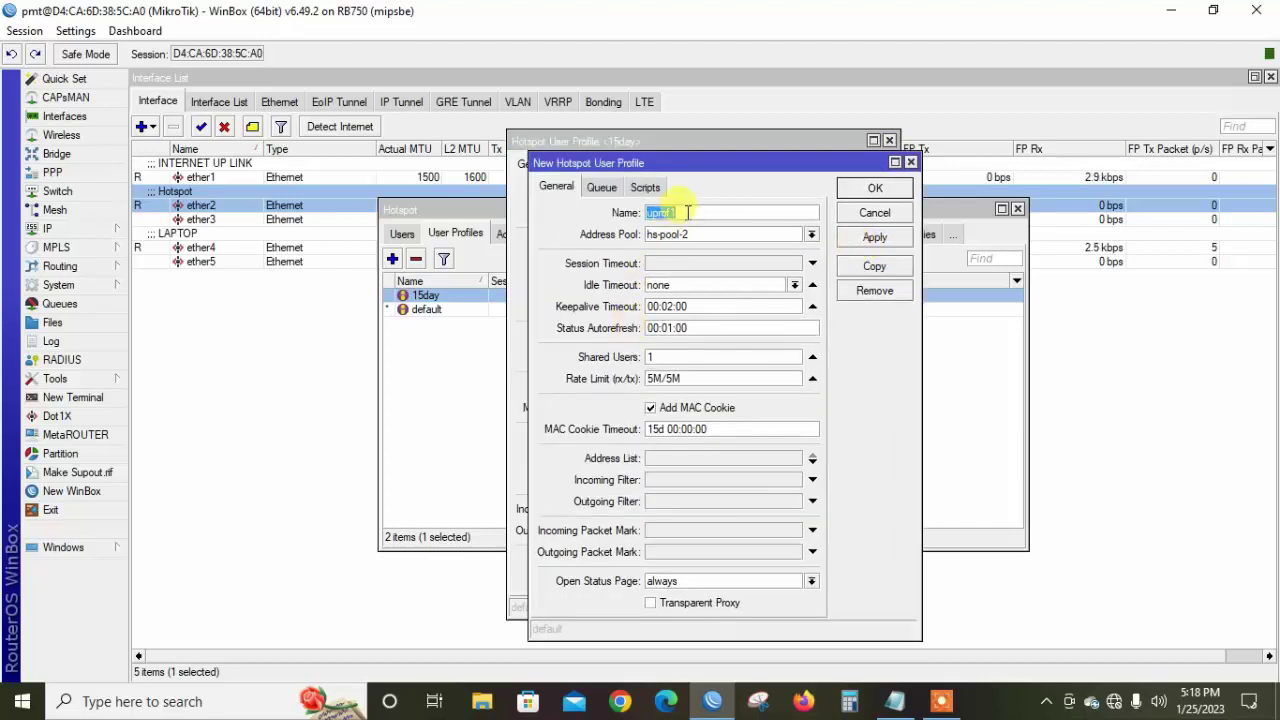
text(30Day)
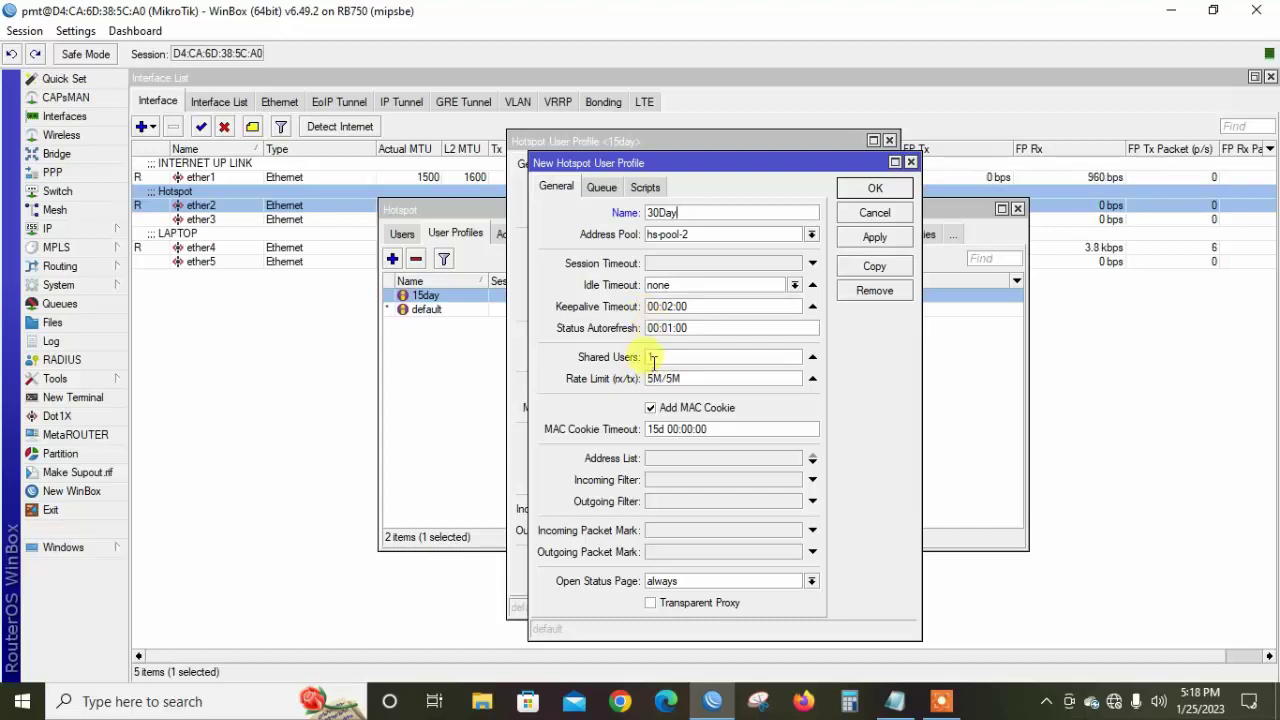
click(652, 357)
Set the 30Day profile's MAC cookie timeout to 30d and save it, closing both profile dialogs
click(658, 428)
key(BackSpace)
key(BackSpace)
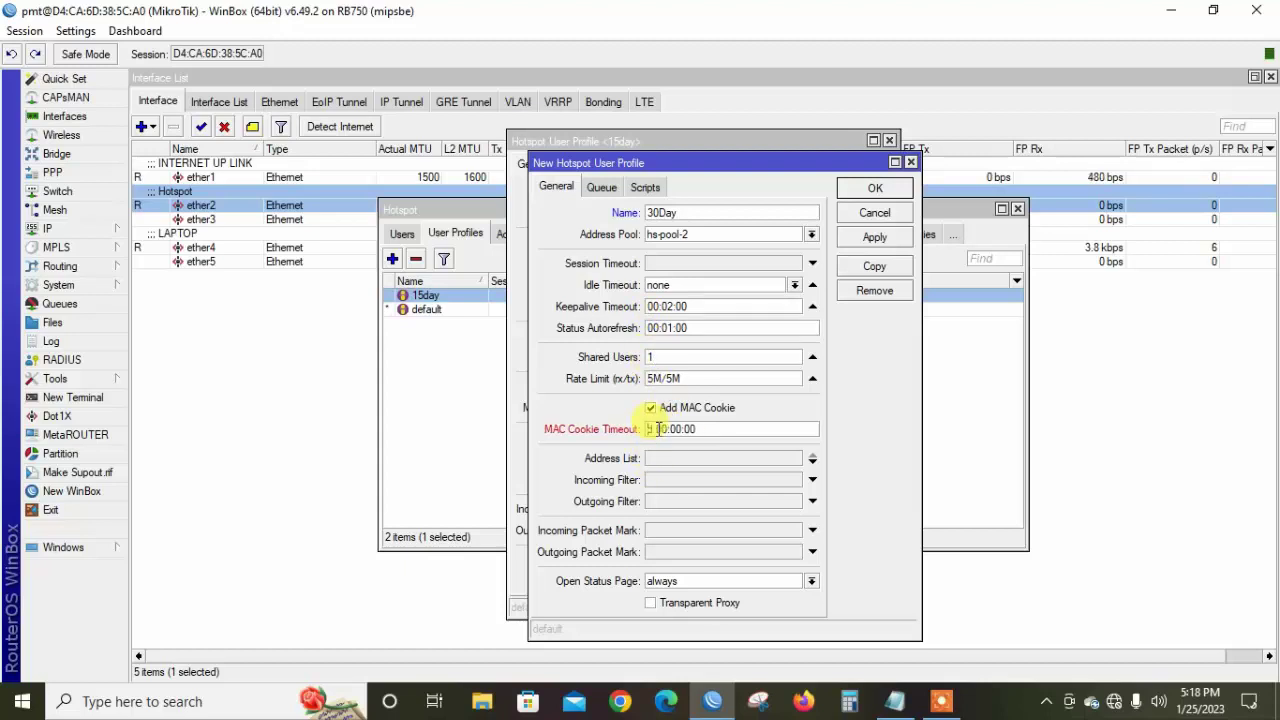
key(BackSpace)
text(30d)
click(874, 237)
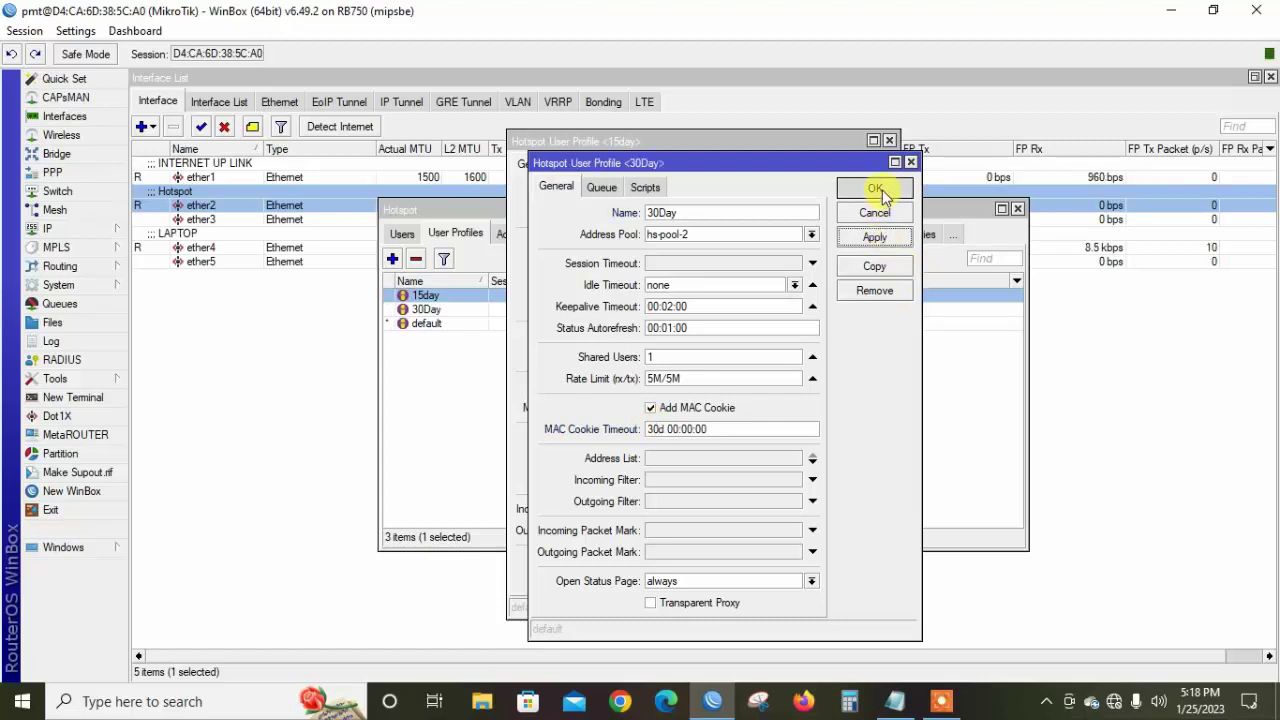
click(880, 192)
click(870, 169)
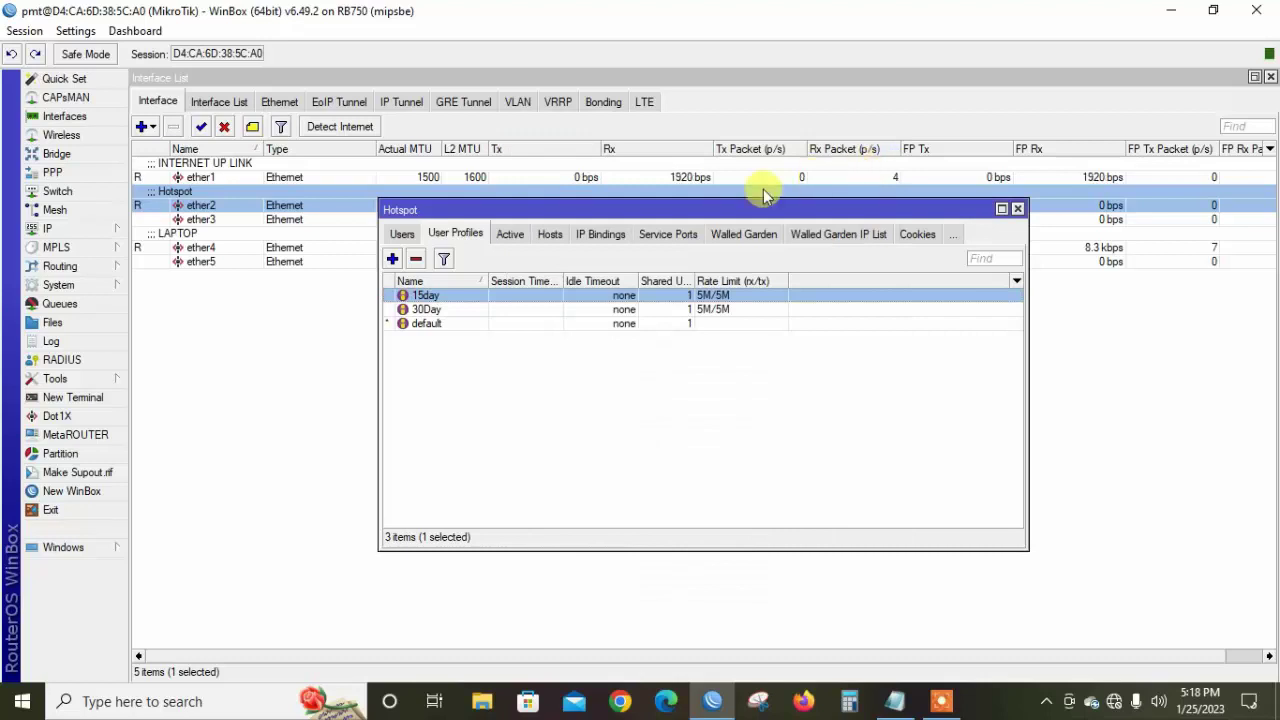
click(408, 237)
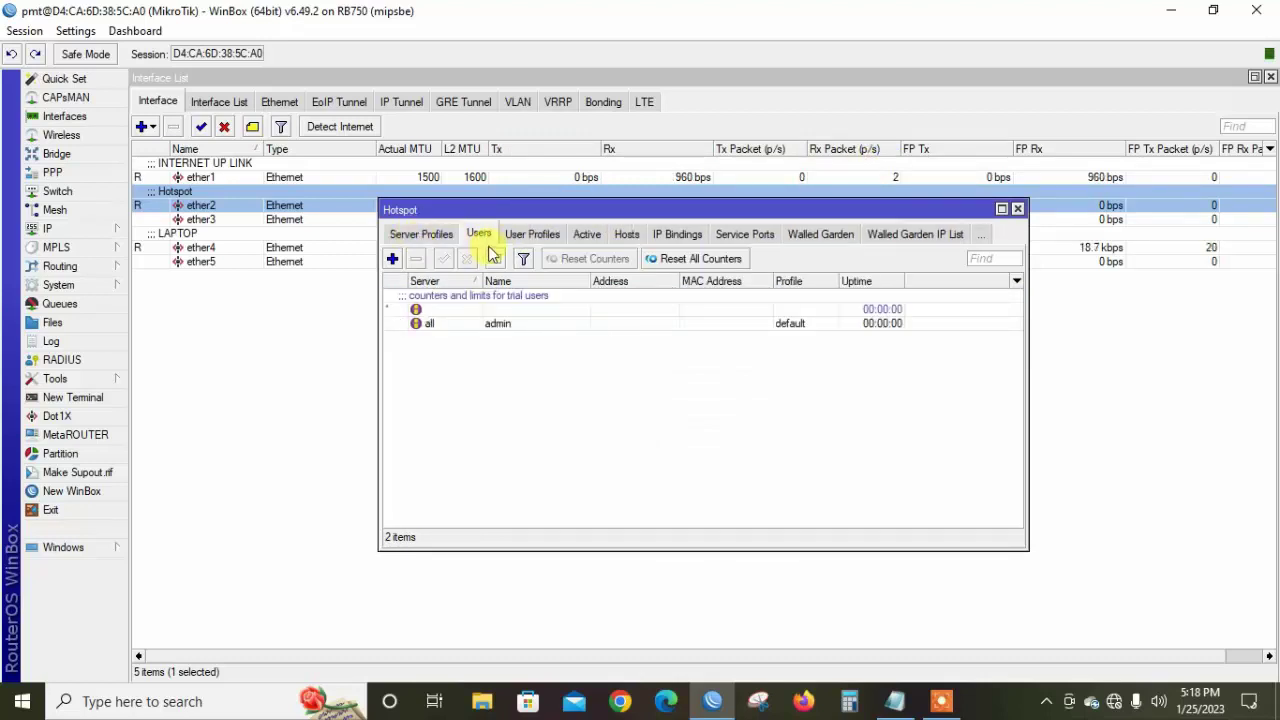
click(491, 323)
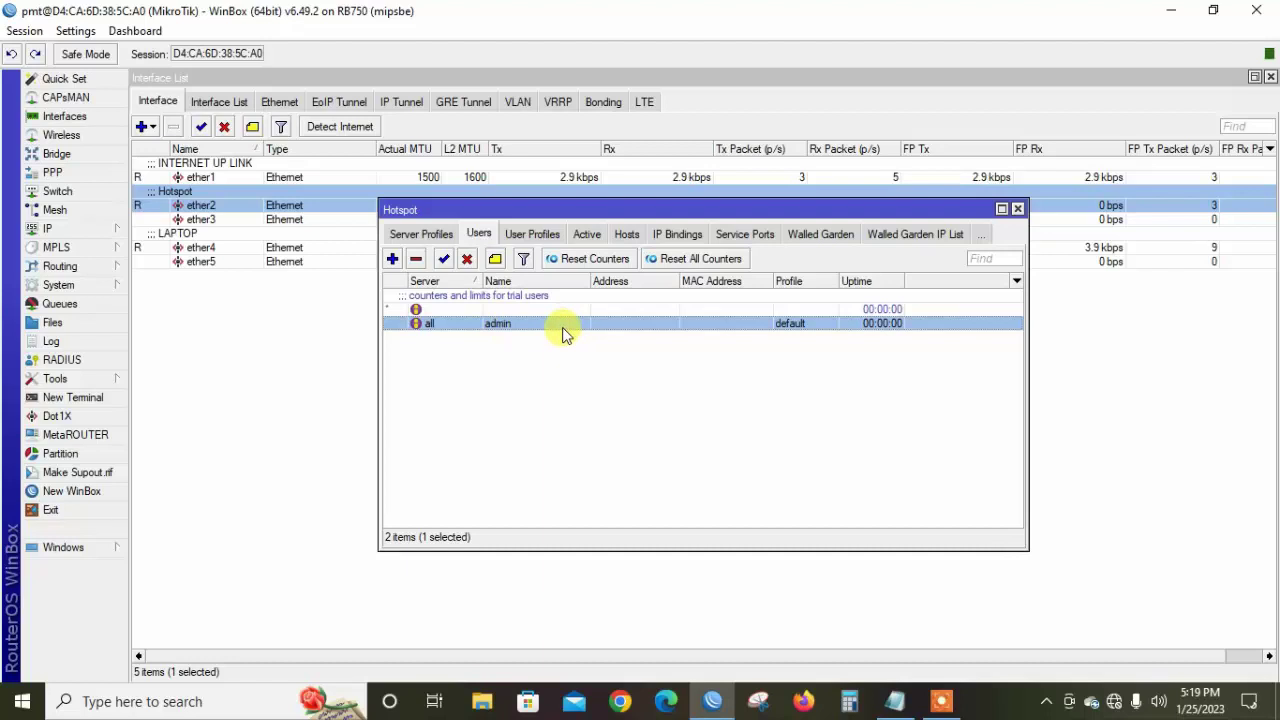
click(435, 364)
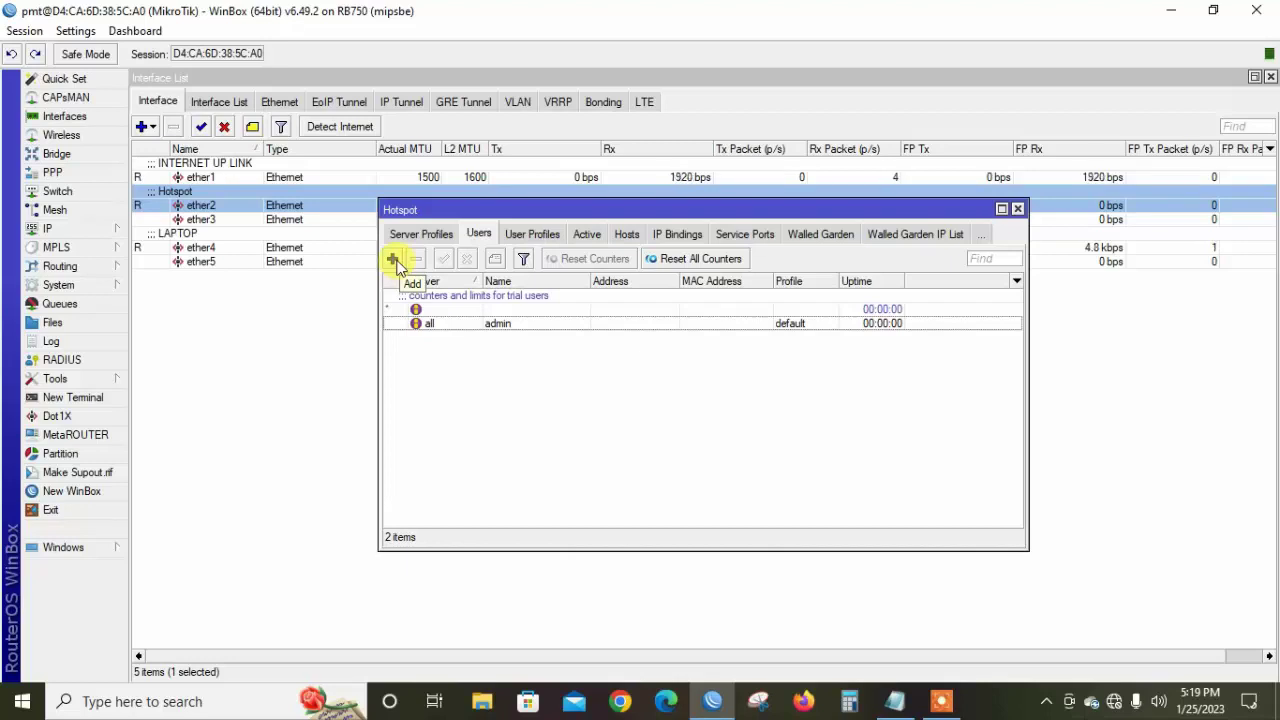
Add a new hotspot user on server hotspot1 and enter its login name
click(394, 260)
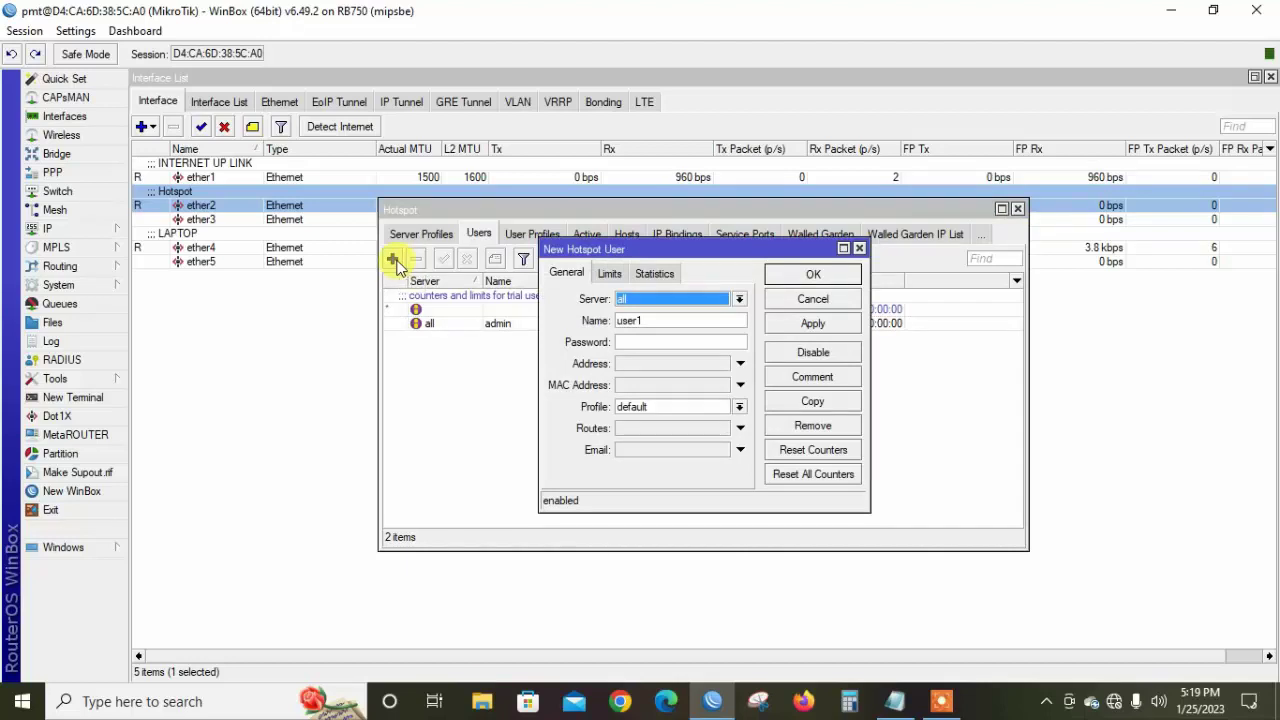
click(687, 300)
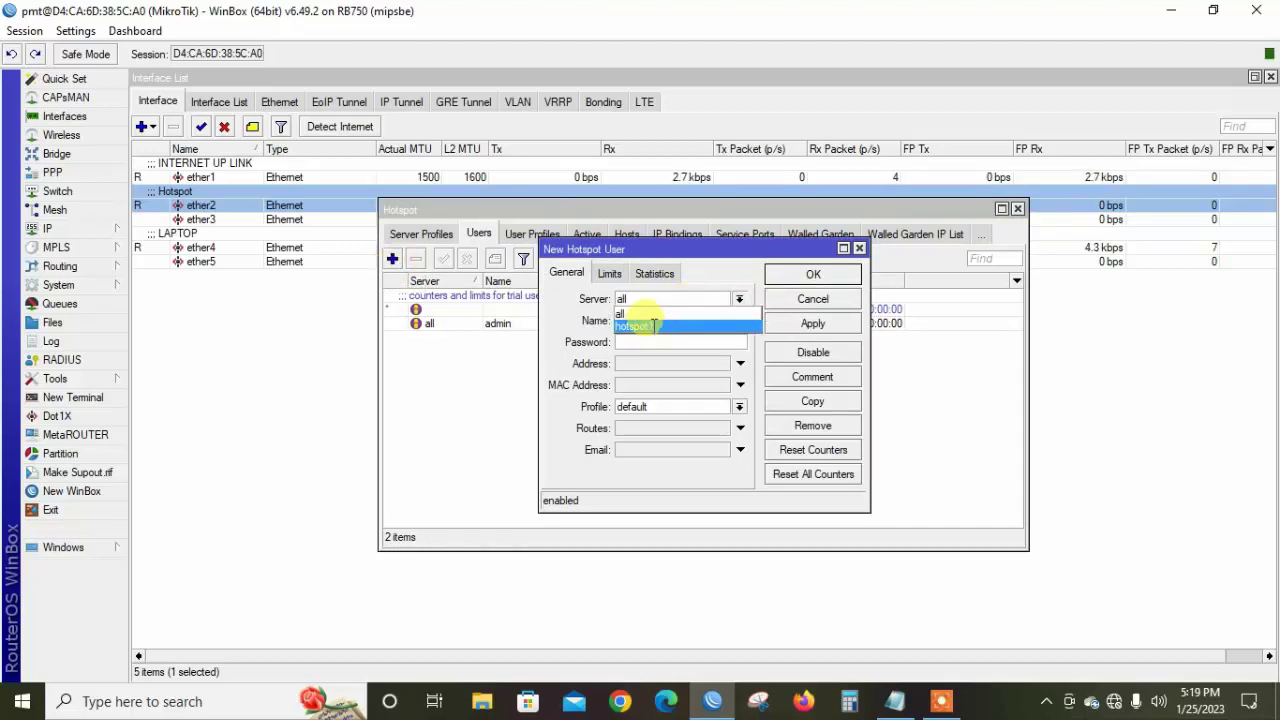
click(652, 325)
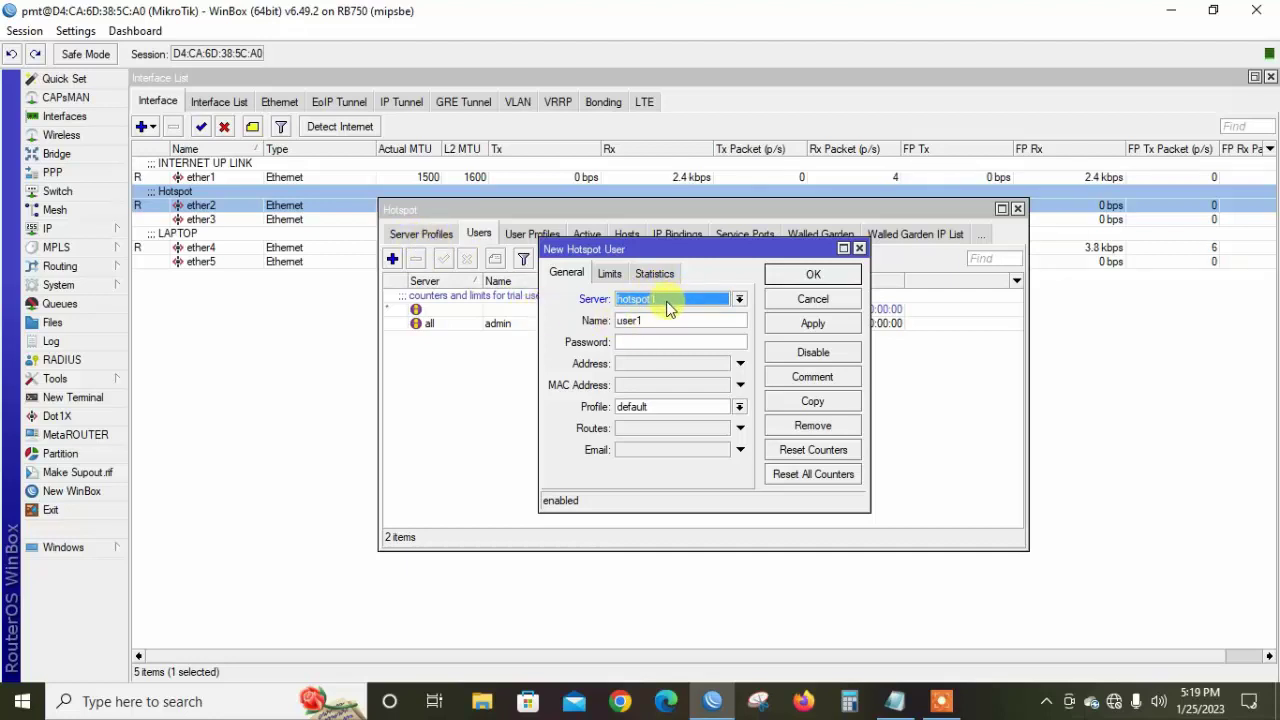
click(660, 320)
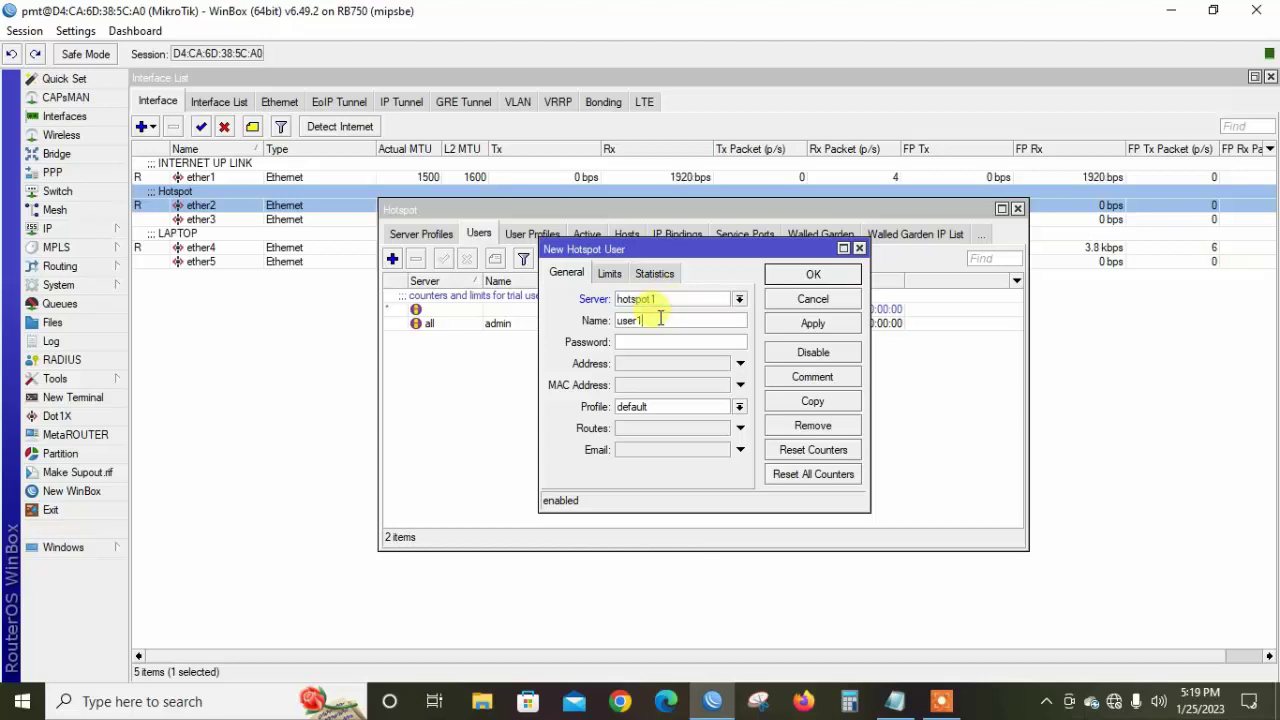
key(BackSpace)
key(BackSpace)
key(BackSpace)
key(BackSpace)
key(BackSpace)
text(RA)
key(BackSpace)
key(BackSpace)
text(ran15)
key(BackSpace)
key(BackSpace)
key(BackSpace)
Give the new user a password and the 15day profile, then save it
click(637, 340)
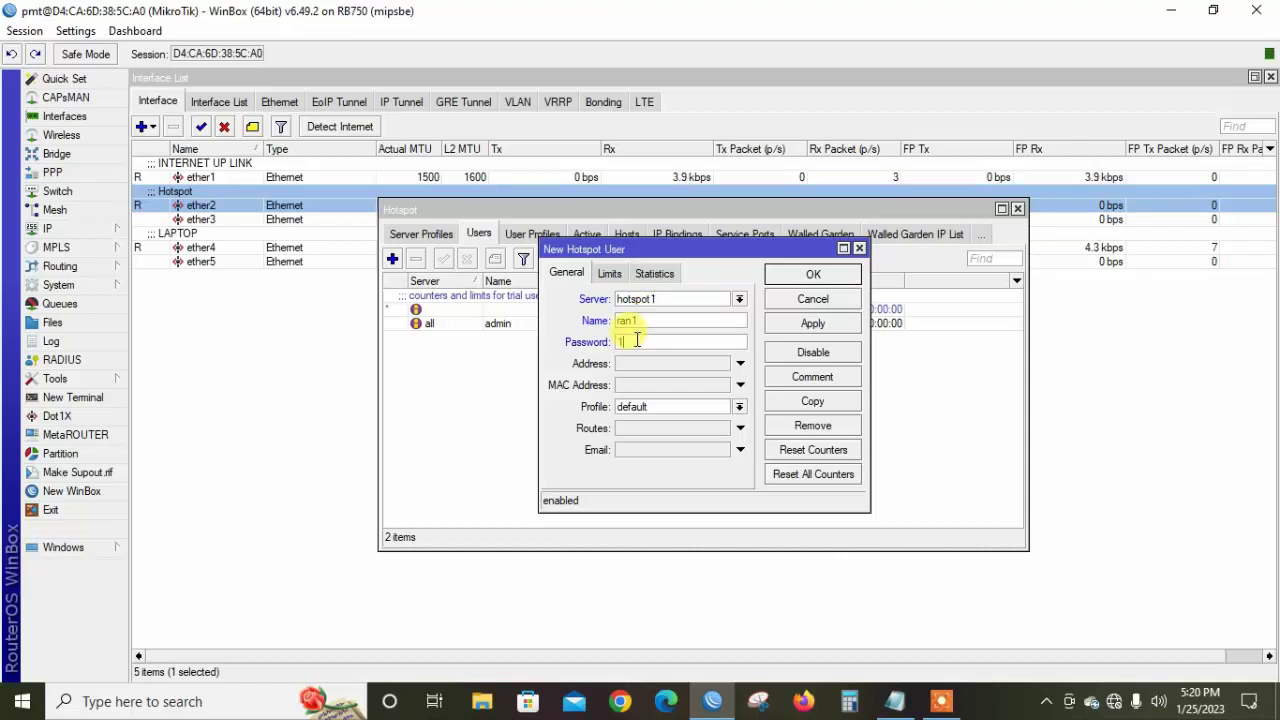
text(1234)
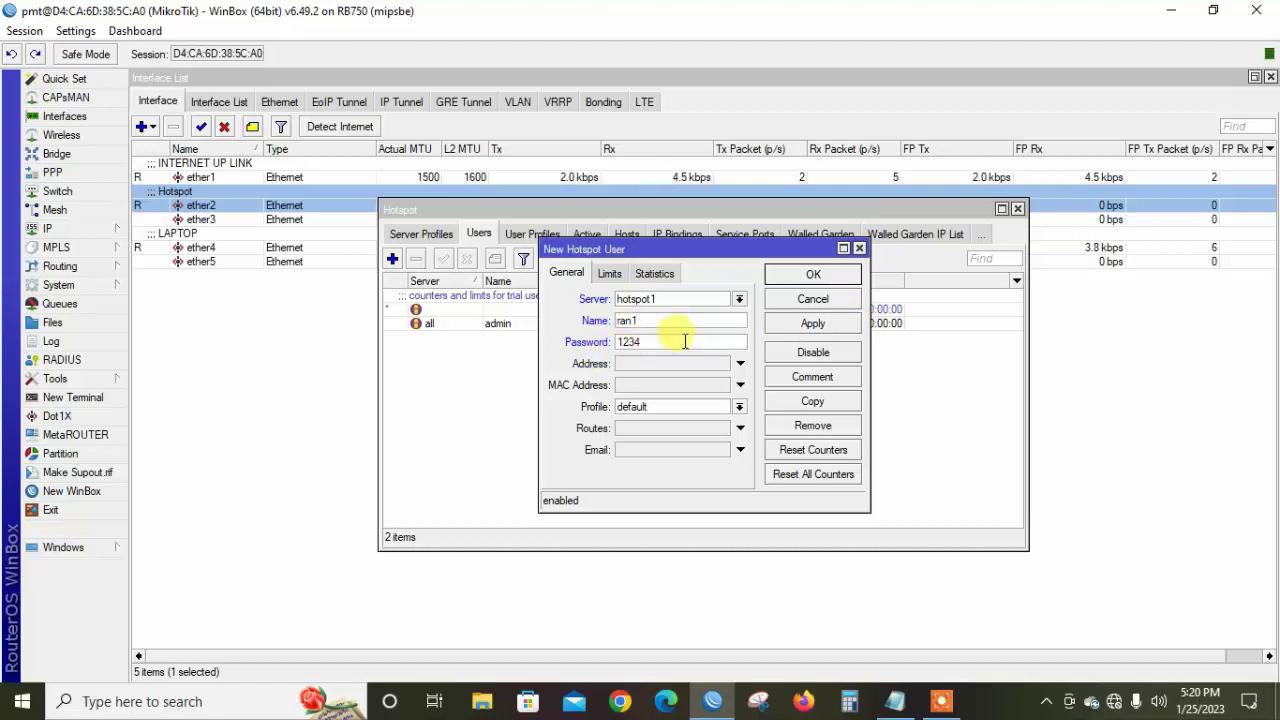
click(664, 407)
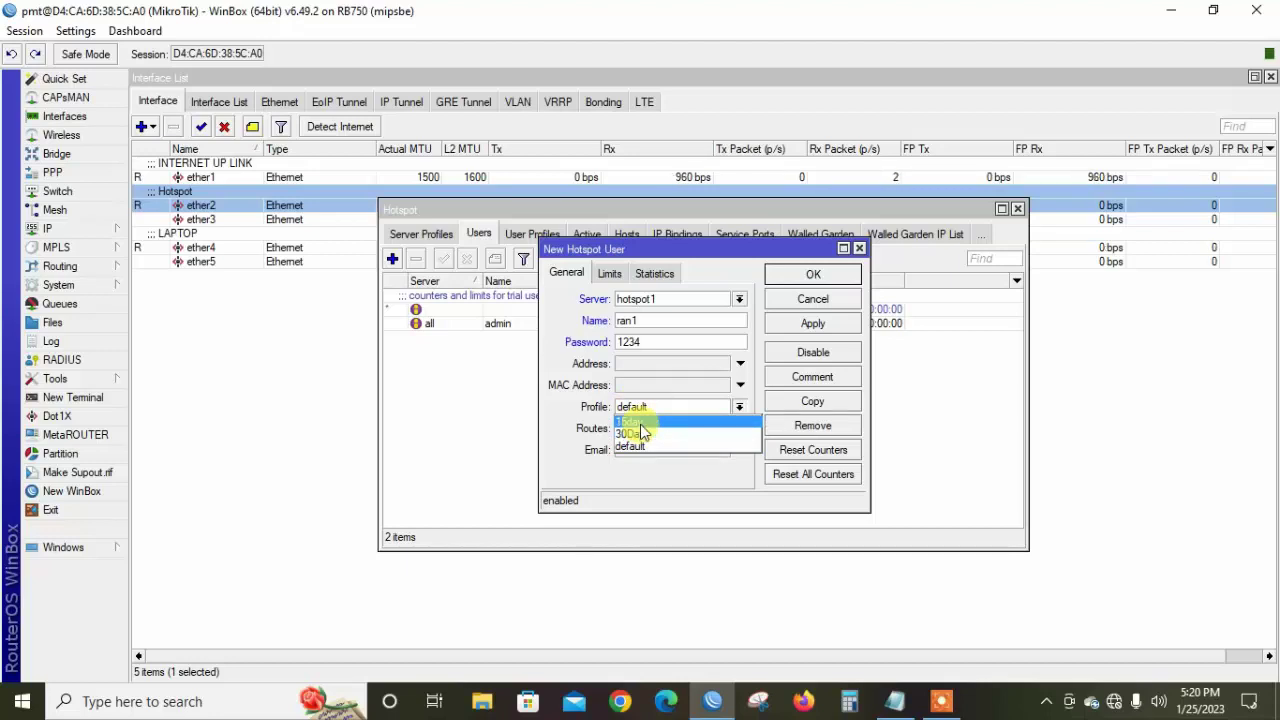
click(640, 424)
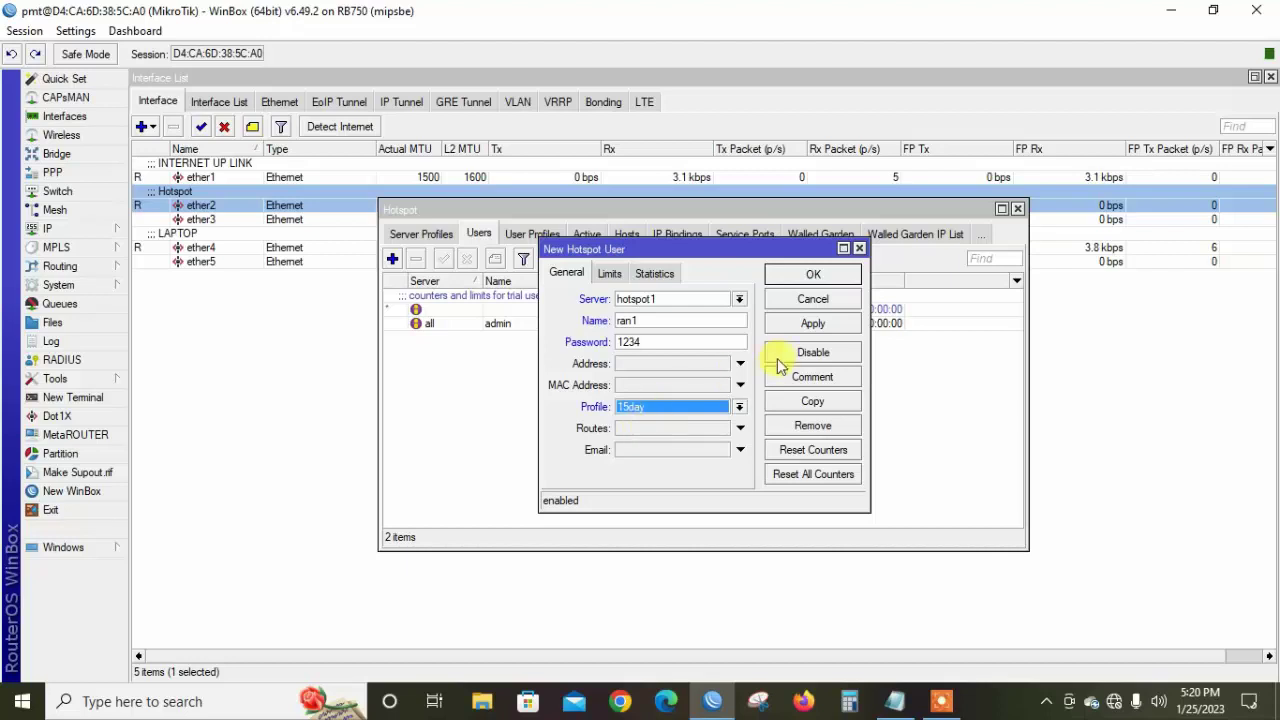
click(813, 328)
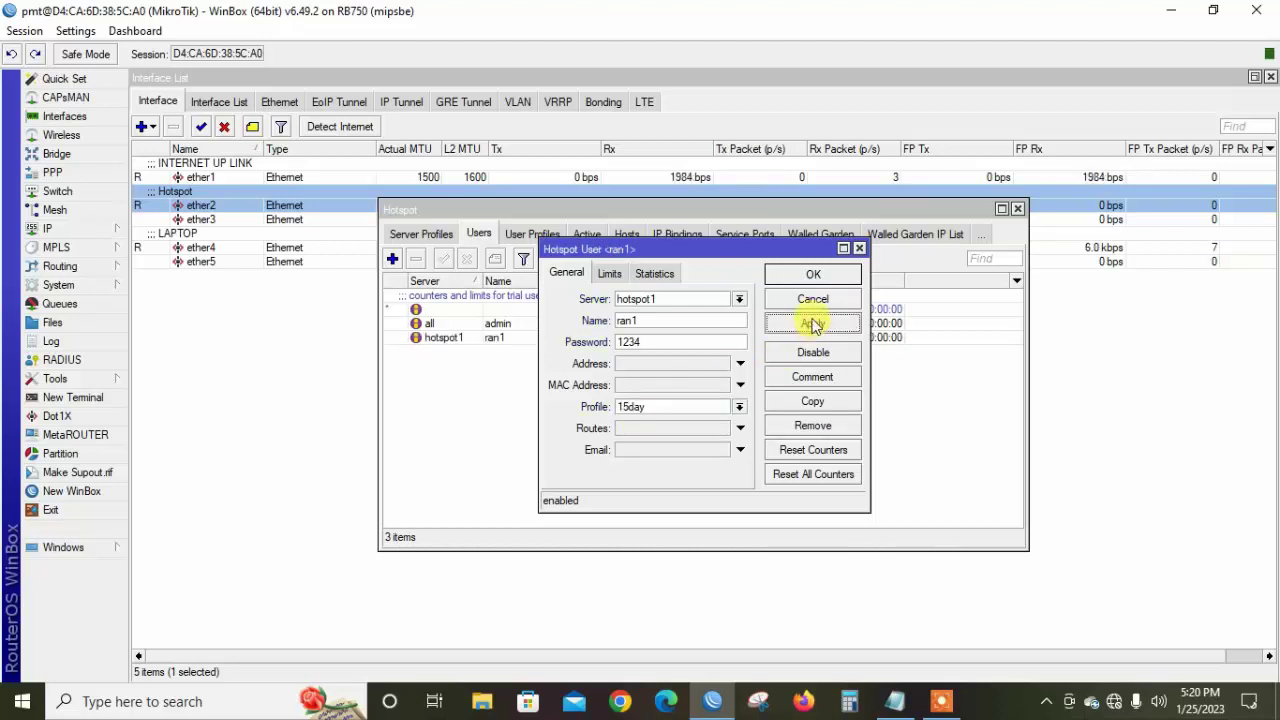
click(813, 274)
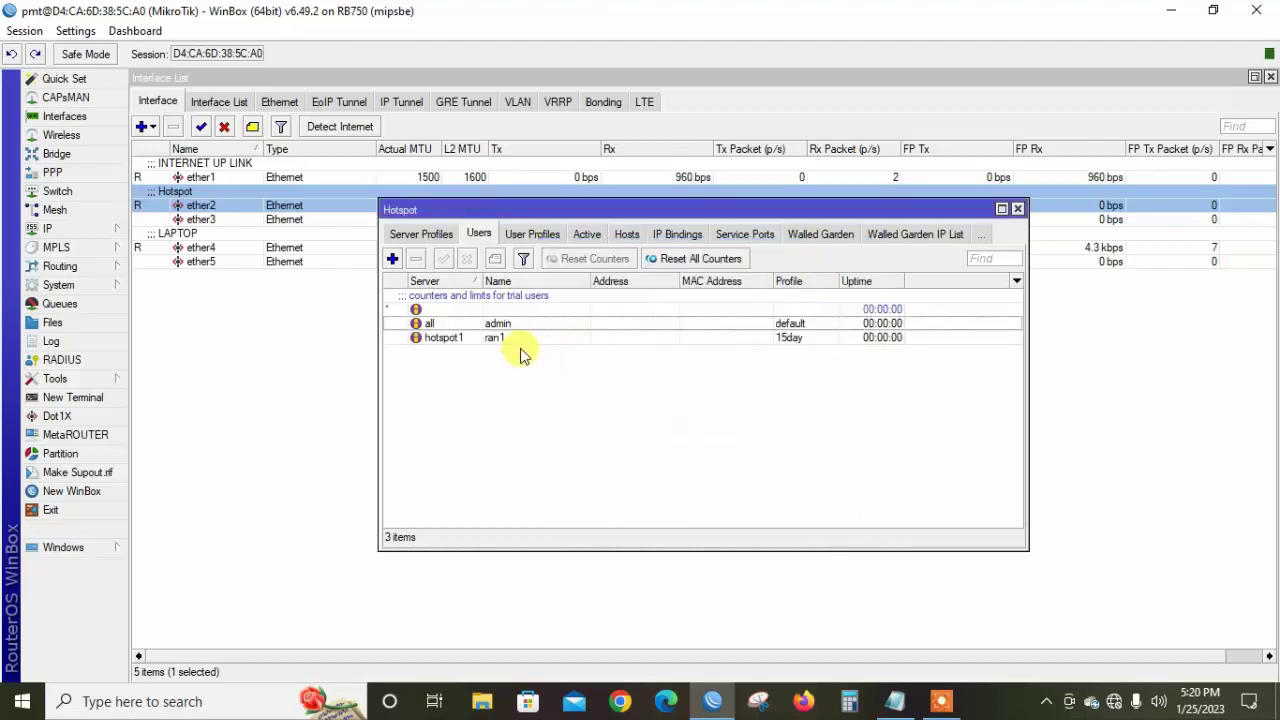
Recheck the new user, the server profiles and the hotspot1 server, then close the Hotspot window
double_click(530, 347)
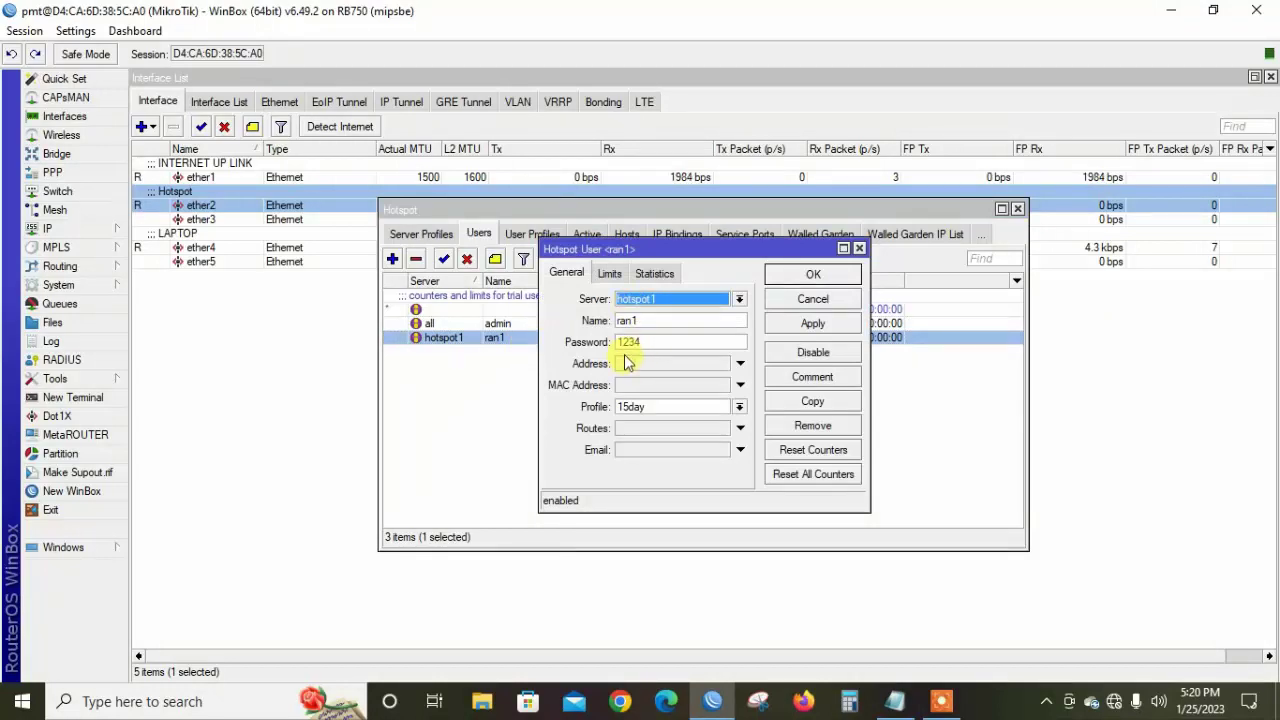
click(797, 276)
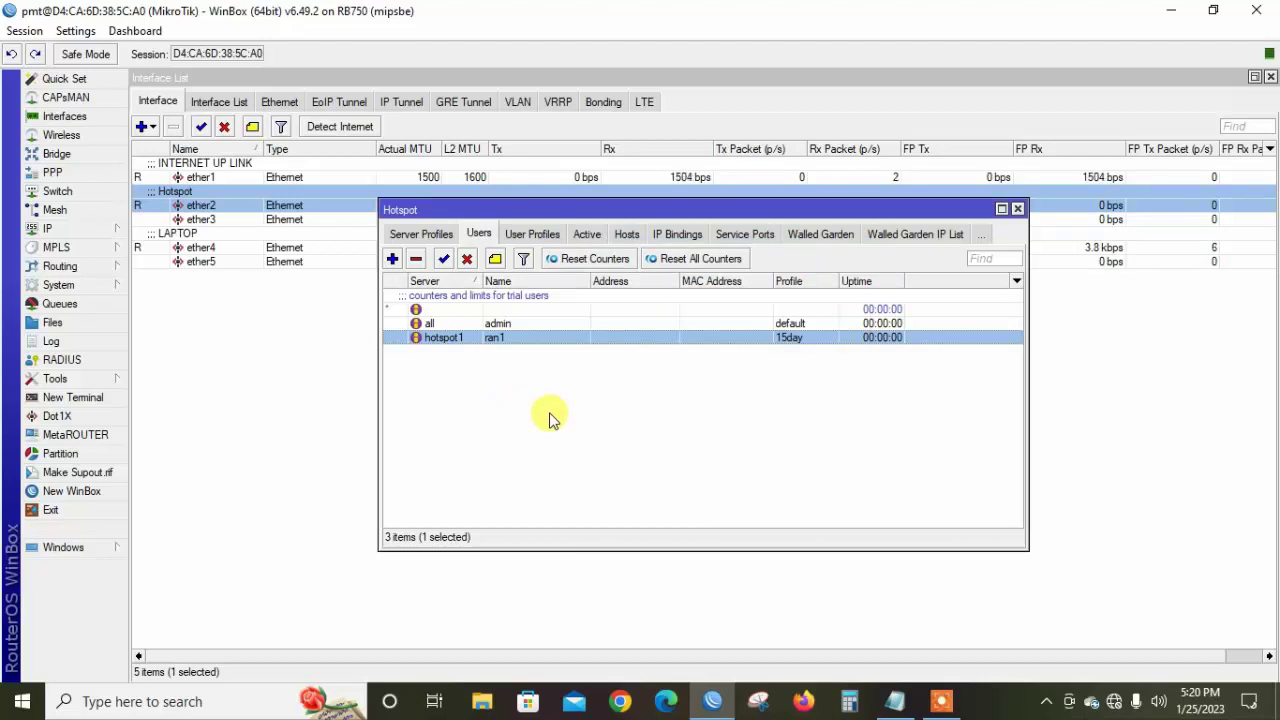
click(447, 243)
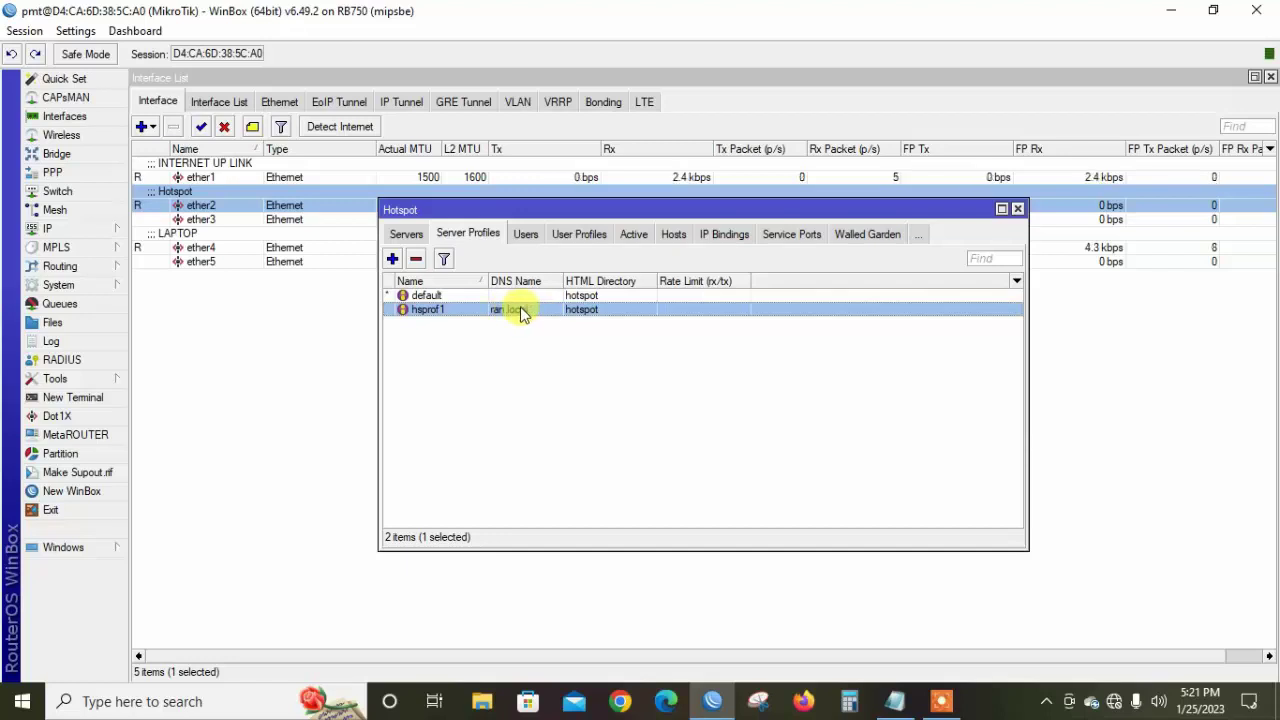
click(418, 232)
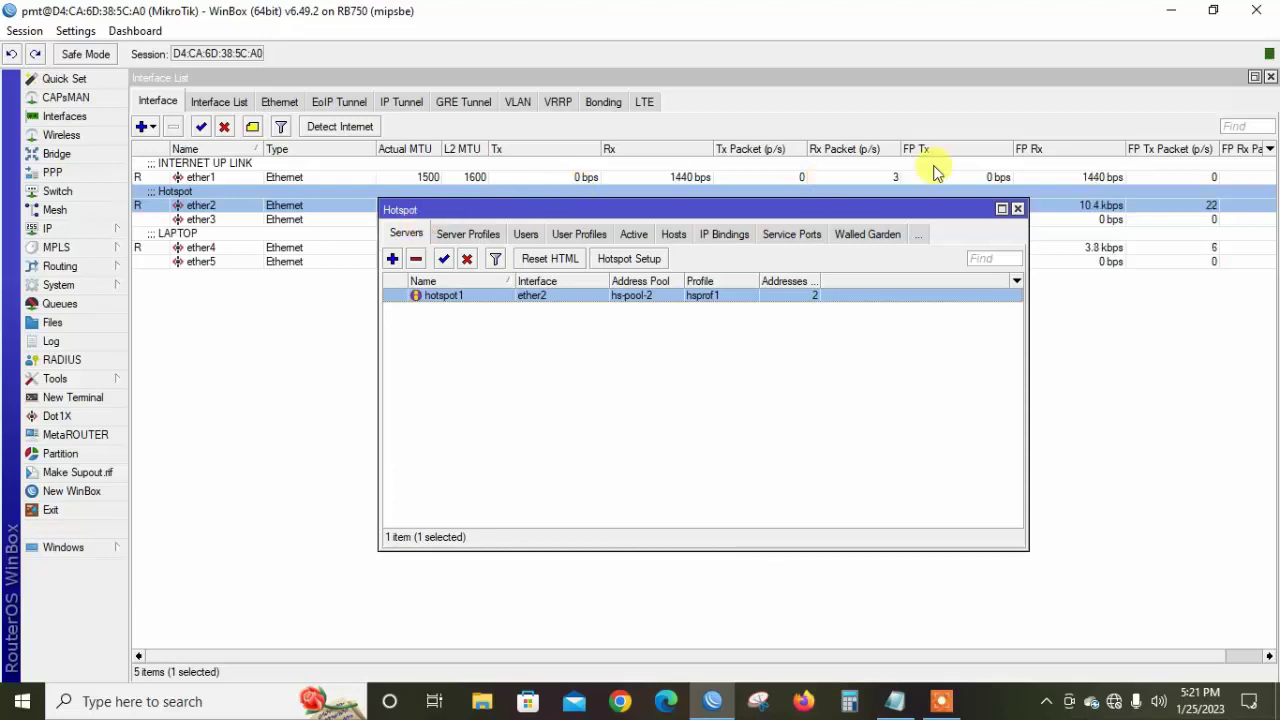
click(1018, 209)
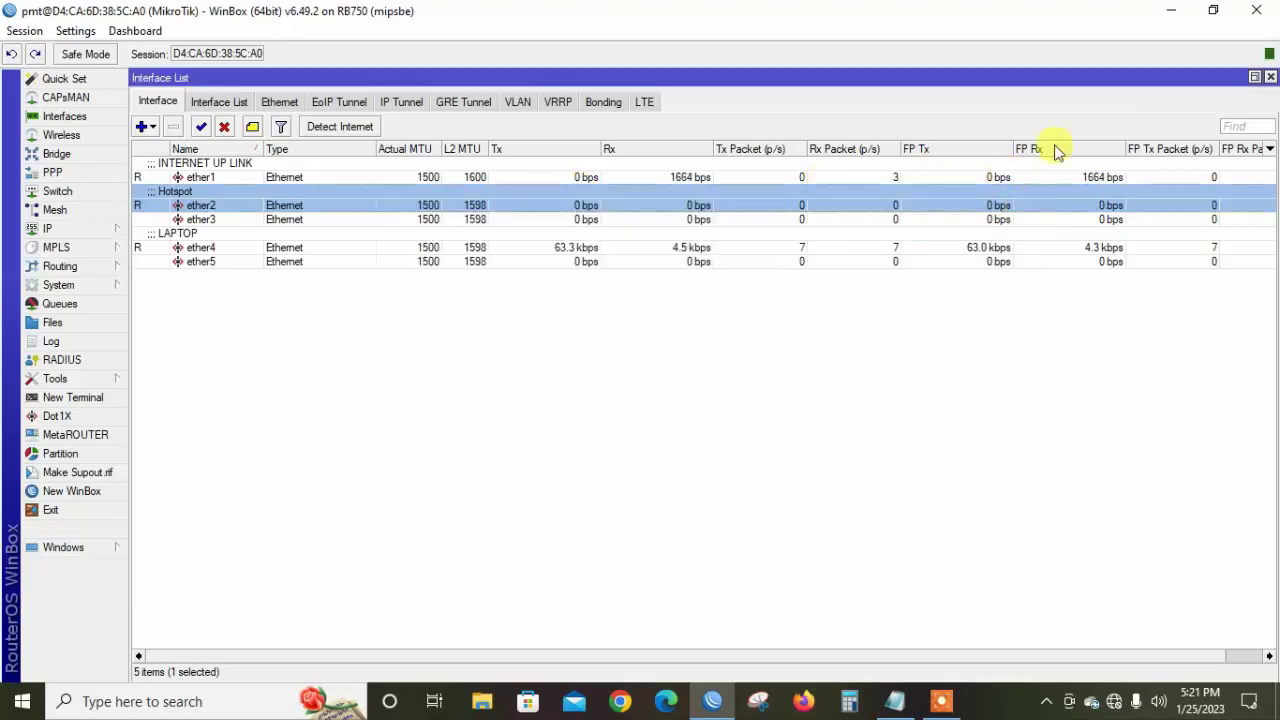
Restore WinBox from the desktop and select ether2 on the Interface List's Ethernet tab
click(1171, 10)
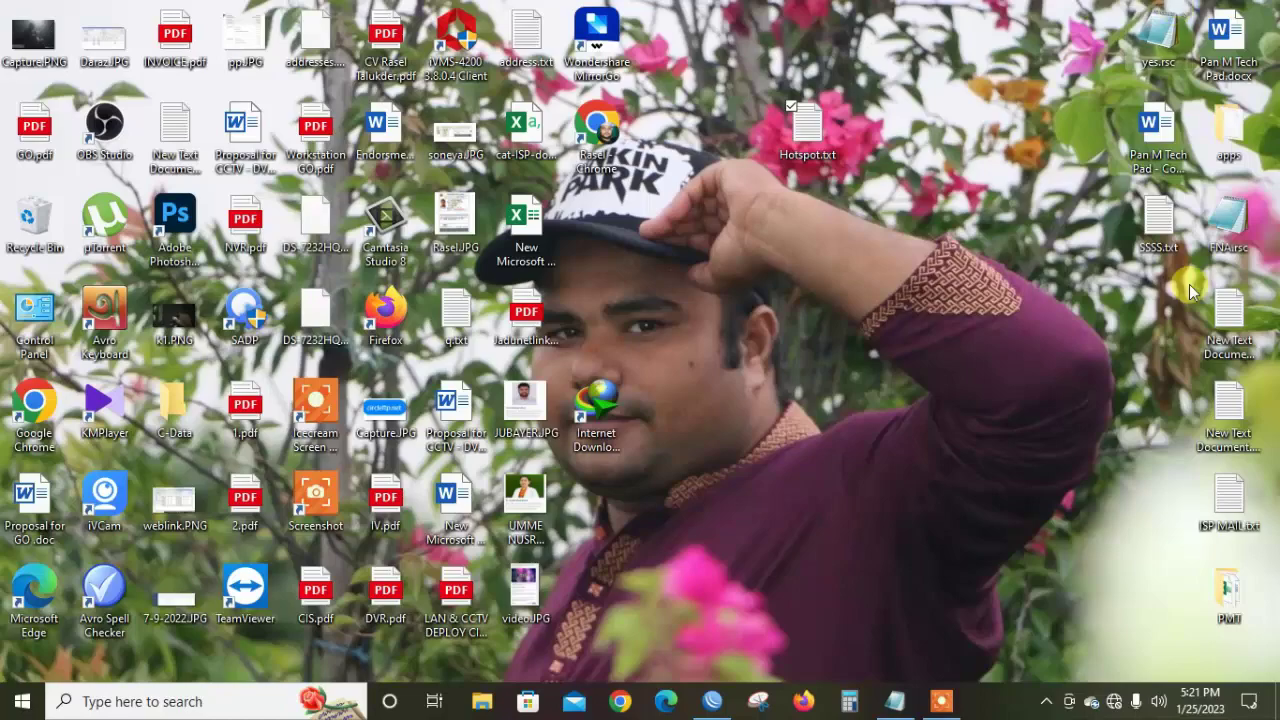
click(713, 697)
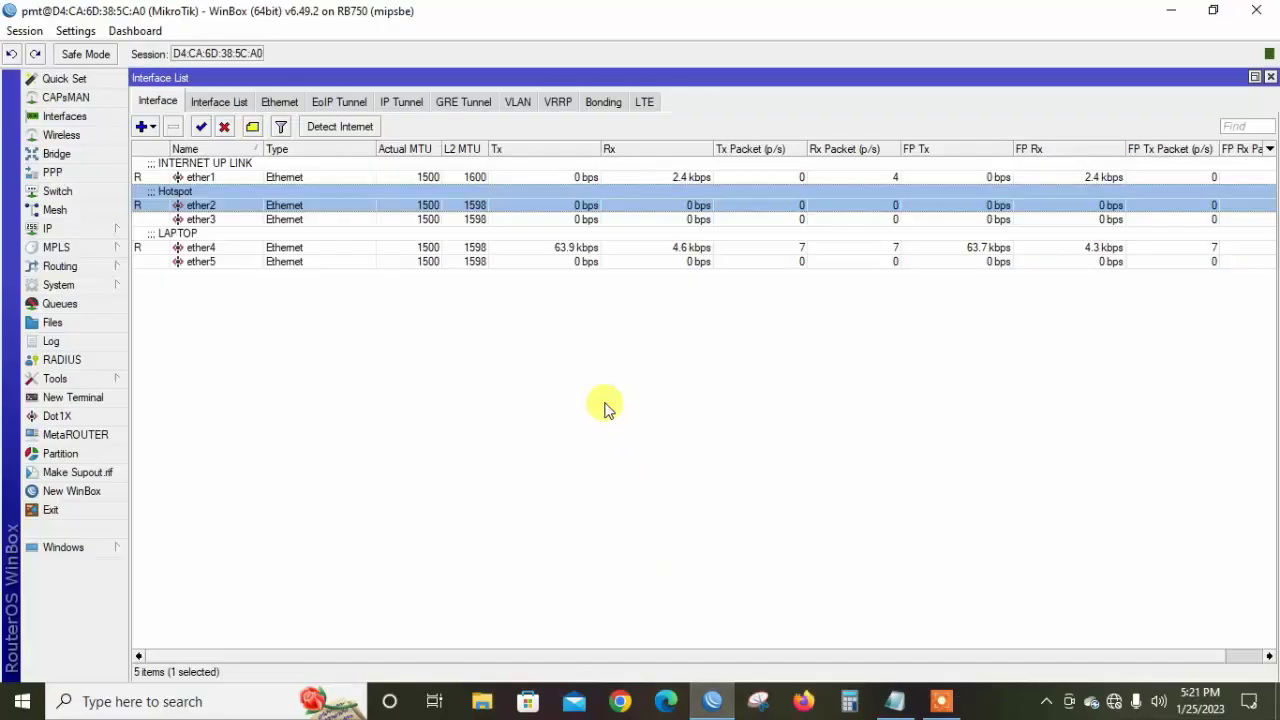
click(275, 103)
click(194, 205)
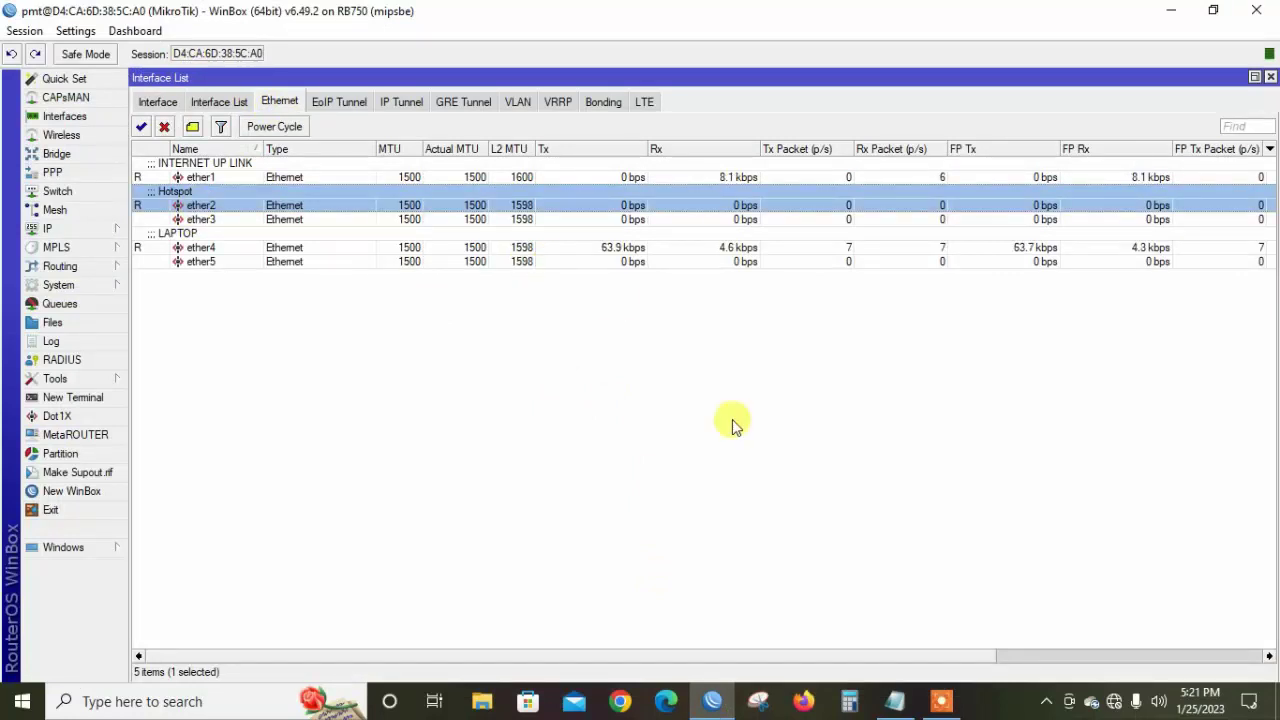
Connect the PC to the open Tenda_19FC95_5G Wi-Fi network from the tray network list
click(1114, 701)
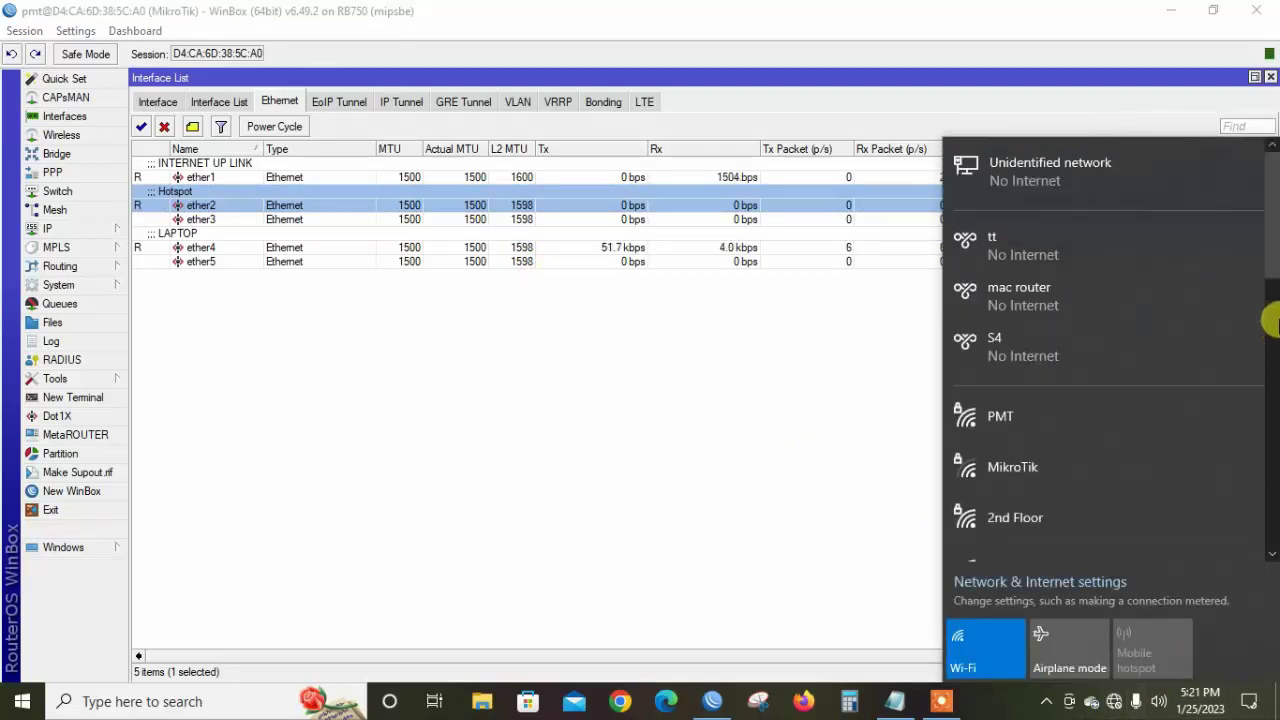
drag(1275, 270, 1275, 310)
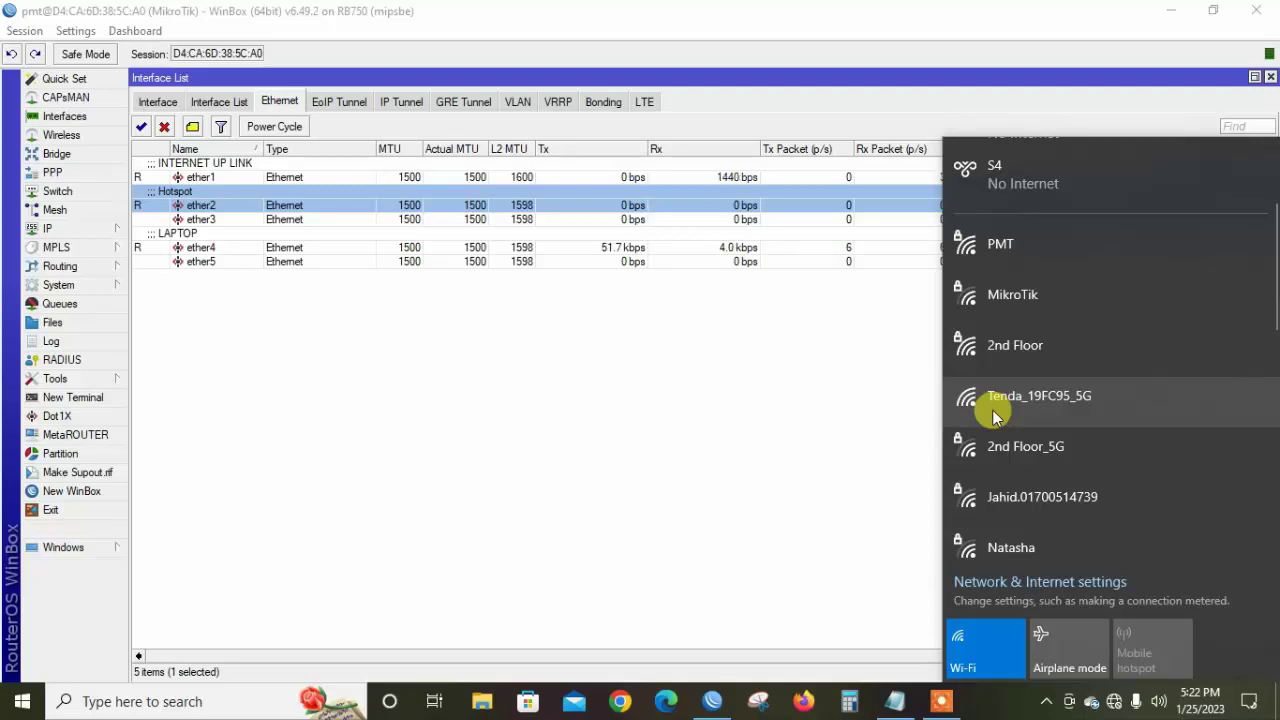
click(1027, 405)
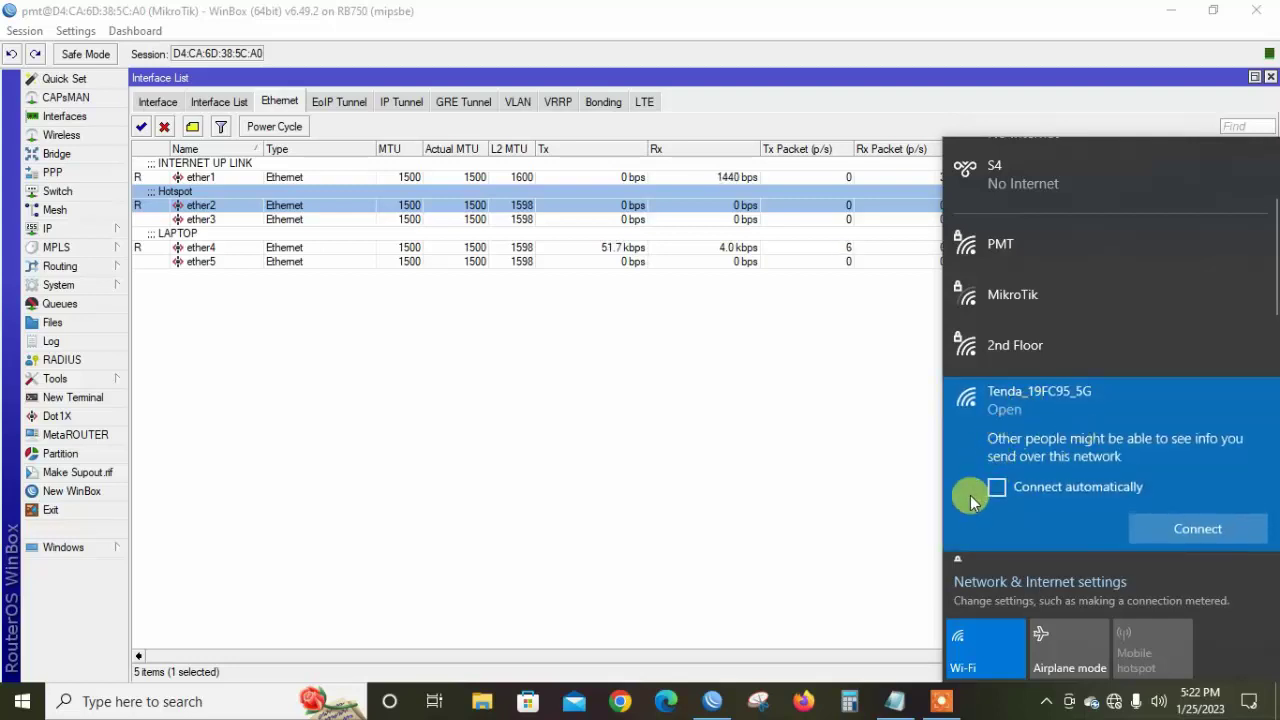
click(1165, 528)
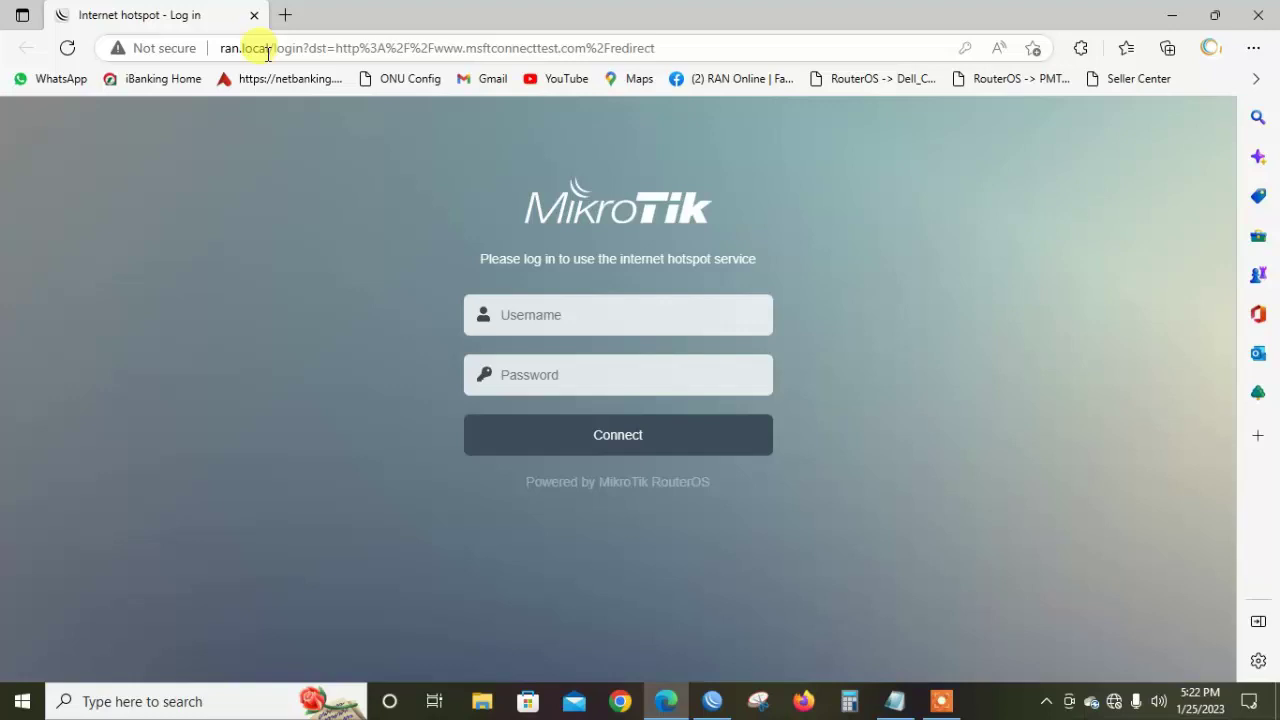
In WinBox's IP > Hotspot Users list, view the new user's settings, then return to Edge
click(710, 704)
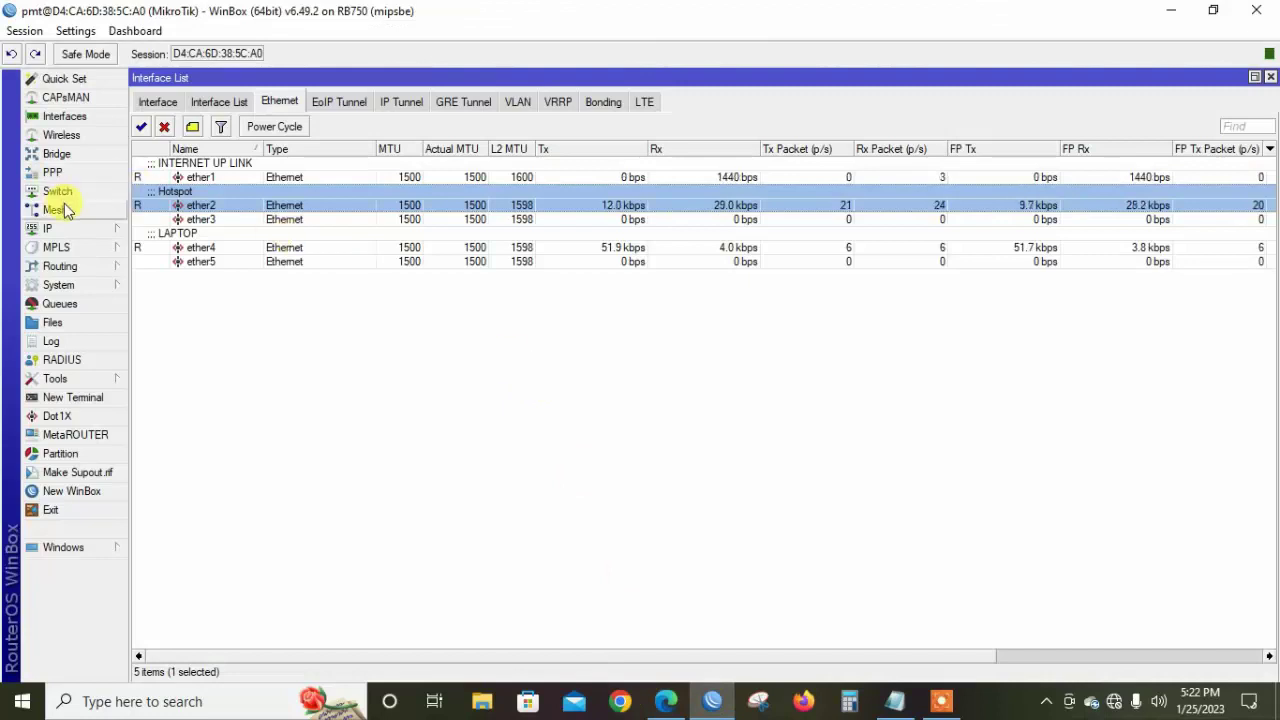
click(90, 229)
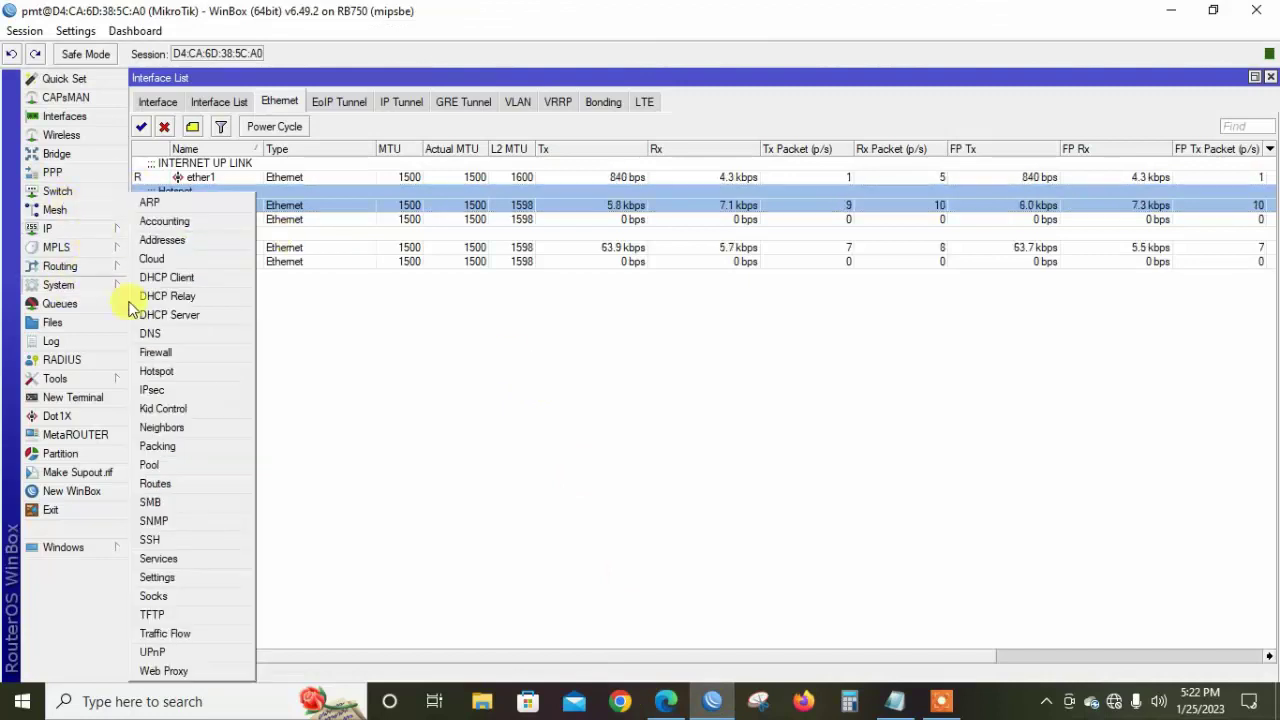
click(165, 371)
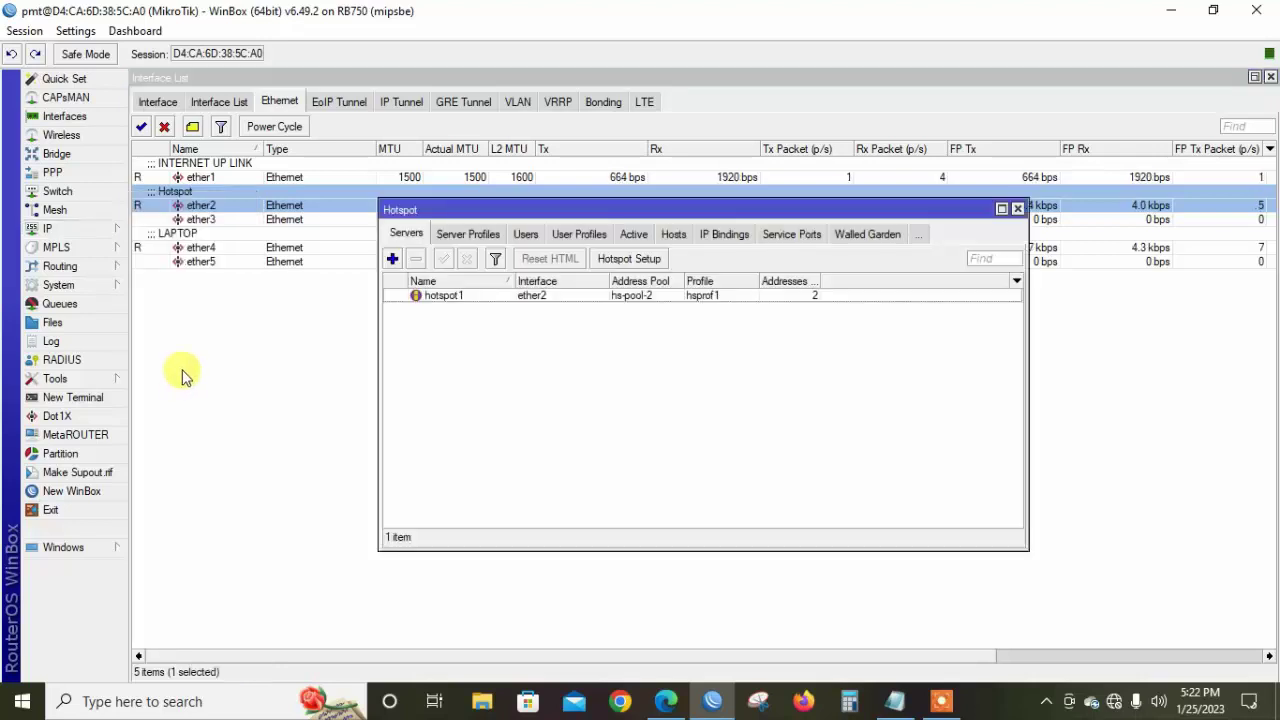
click(525, 234)
click(494, 340)
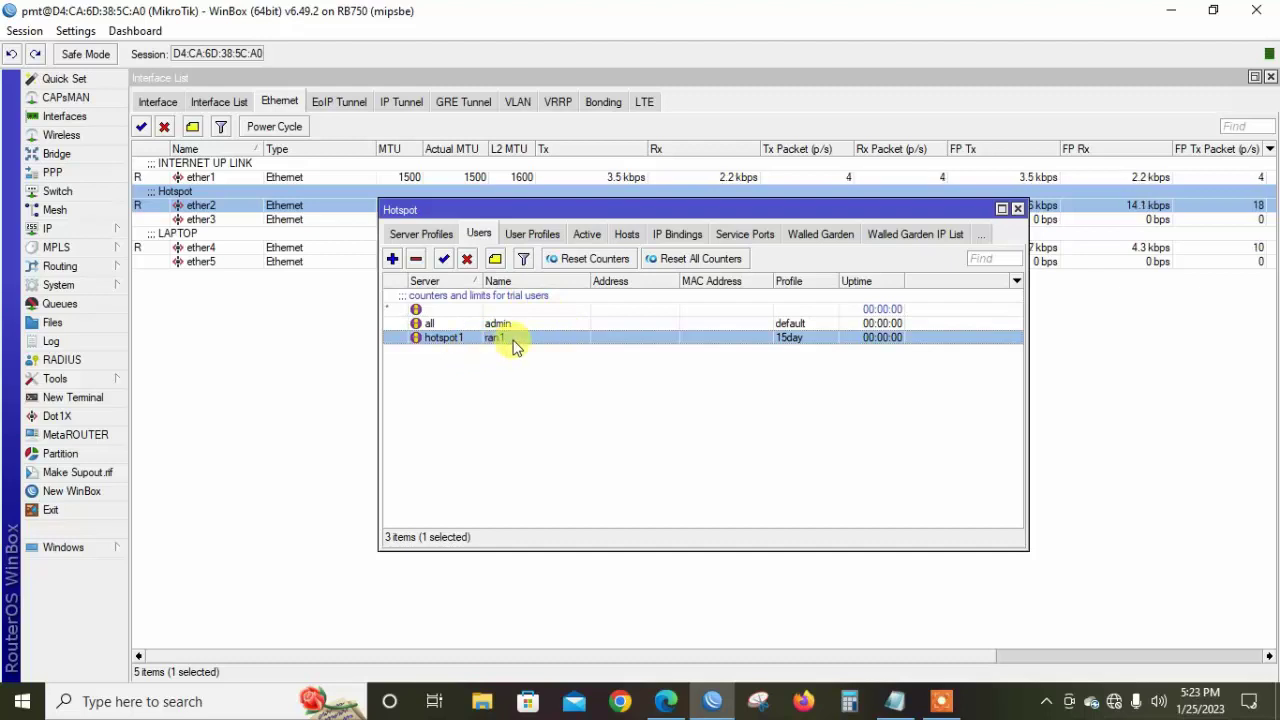
double_click(513, 340)
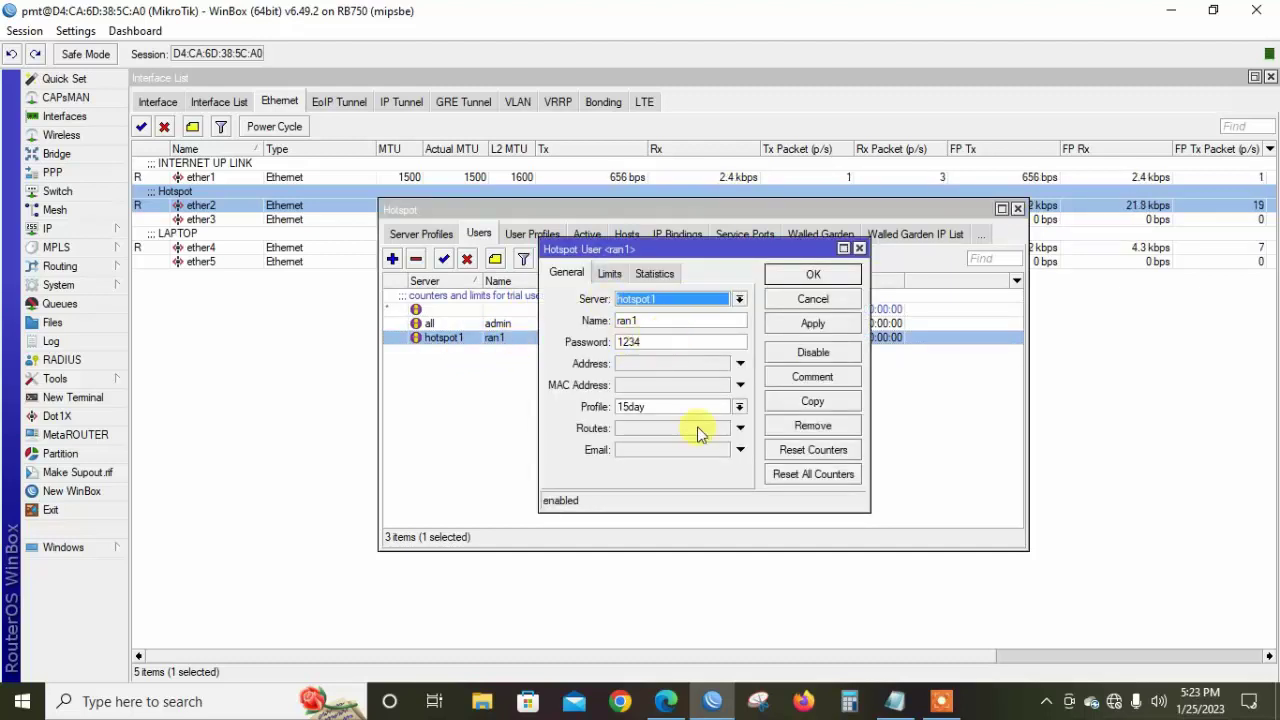
click(670, 703)
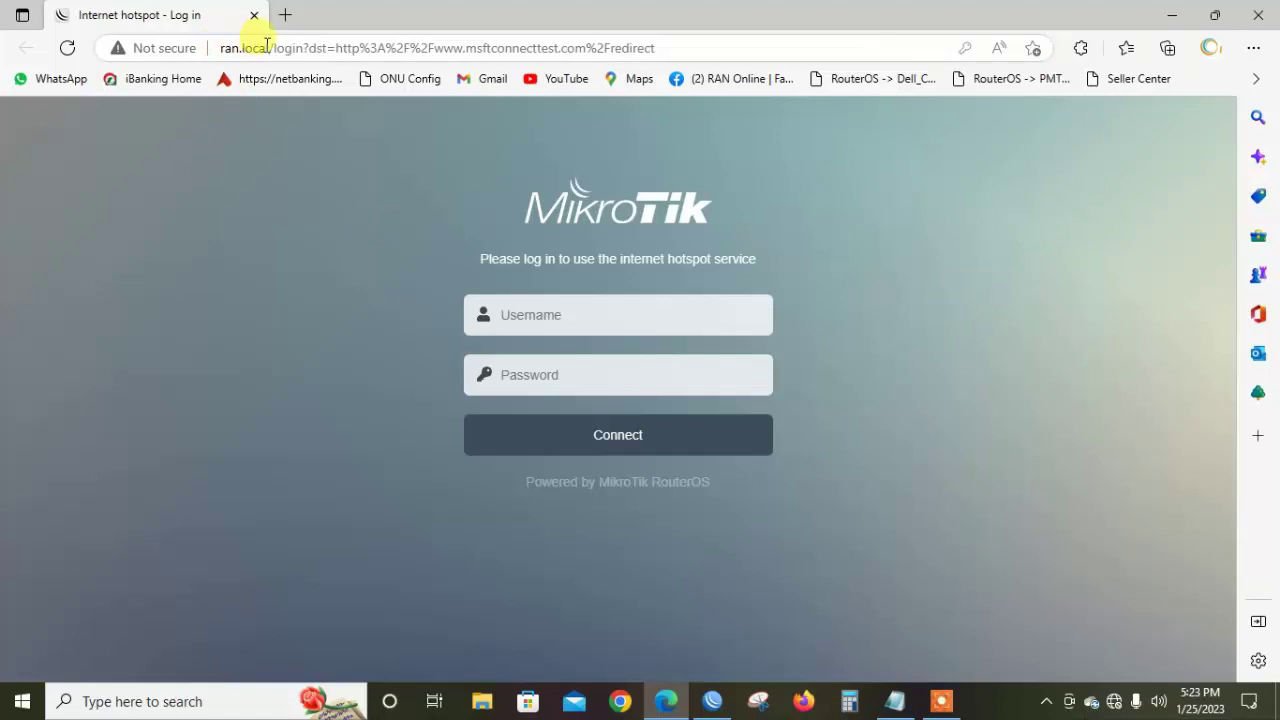
Log in on the hotspot page with the hotspot user's name and password
click(528, 318)
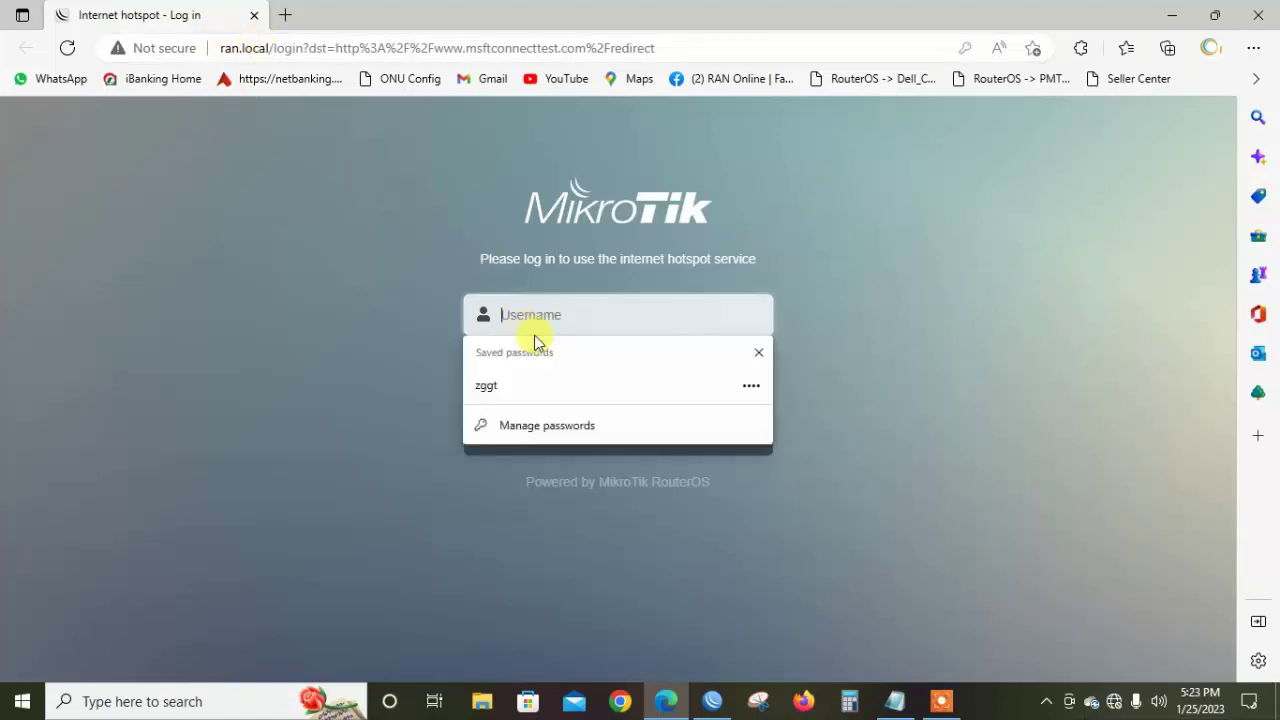
click(778, 248)
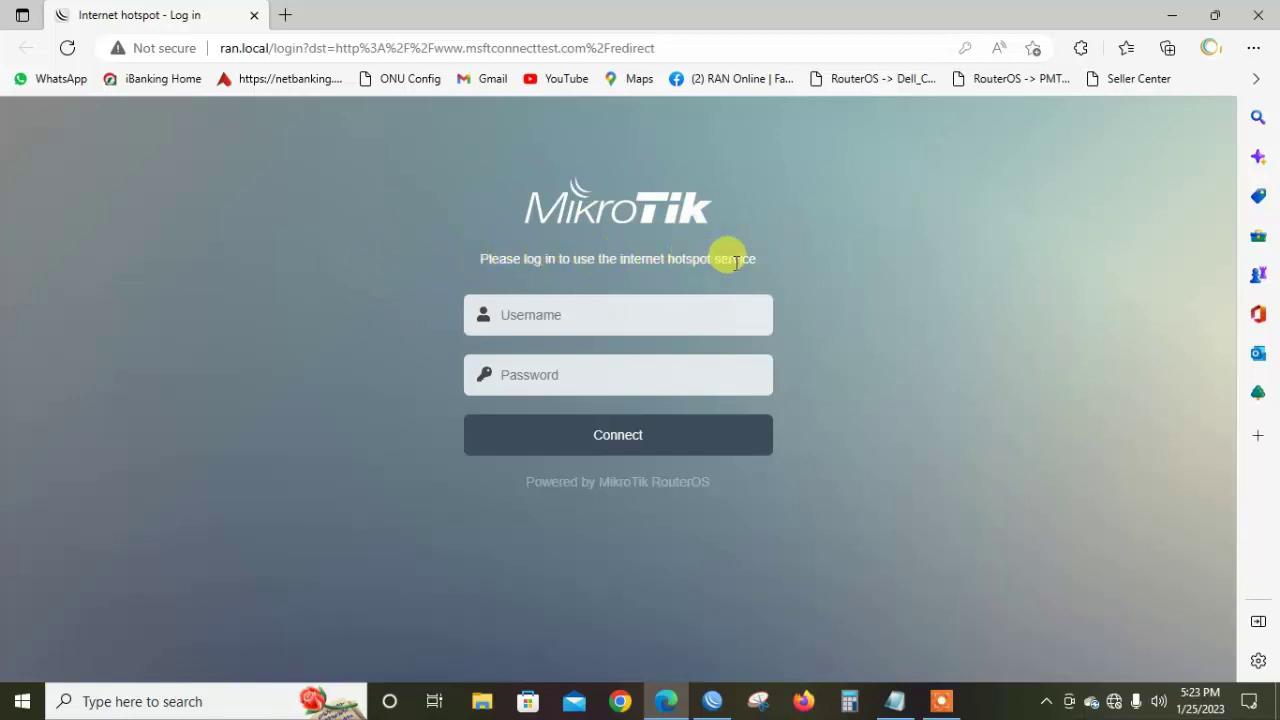
click(616, 312)
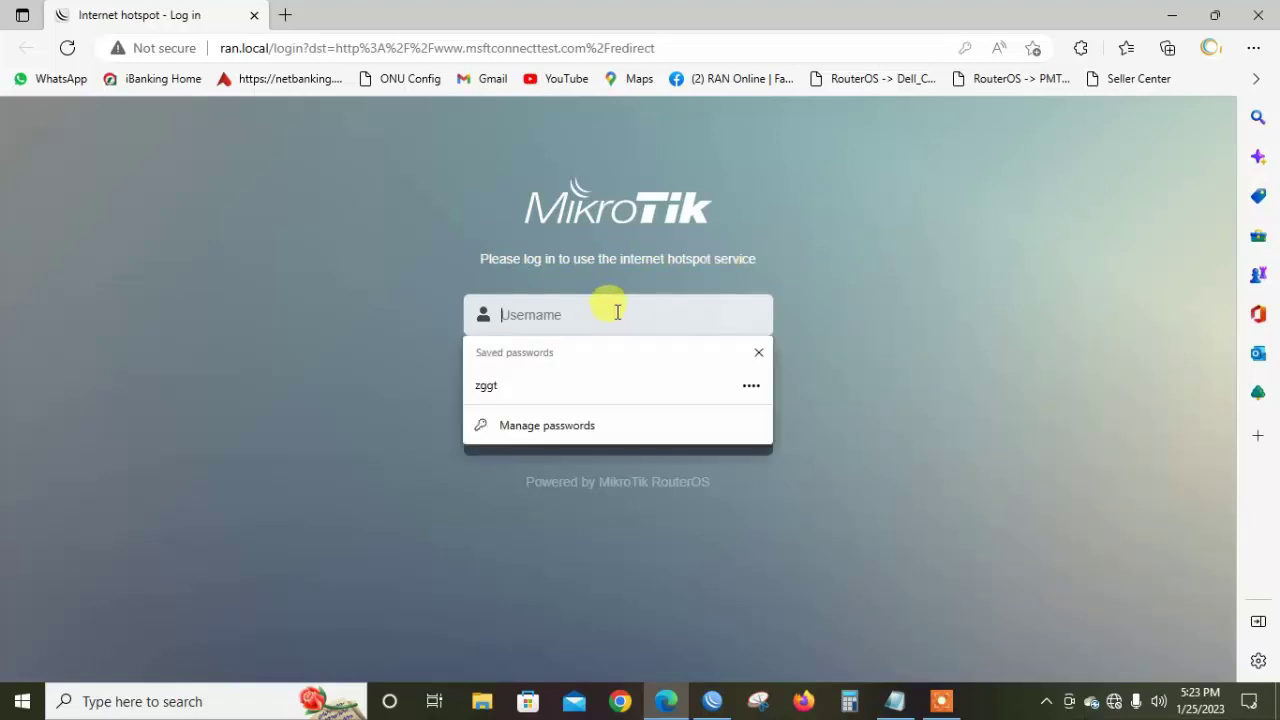
text(ran1)
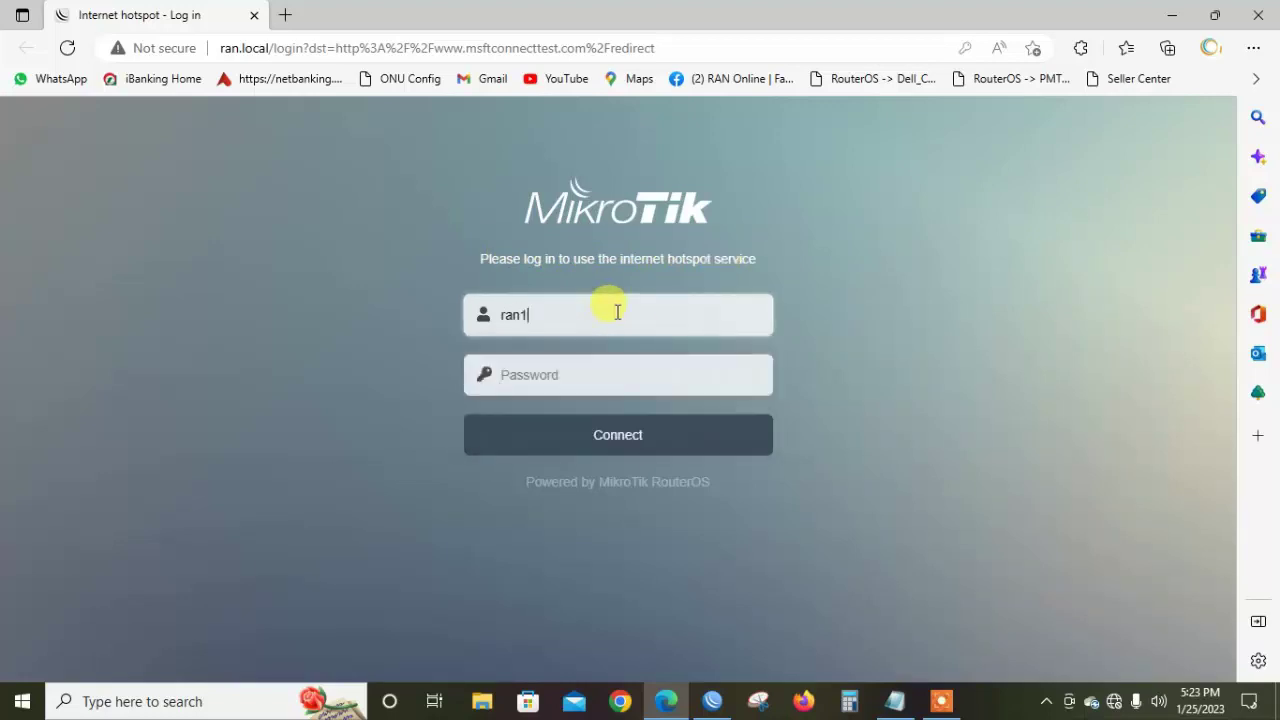
click(543, 370)
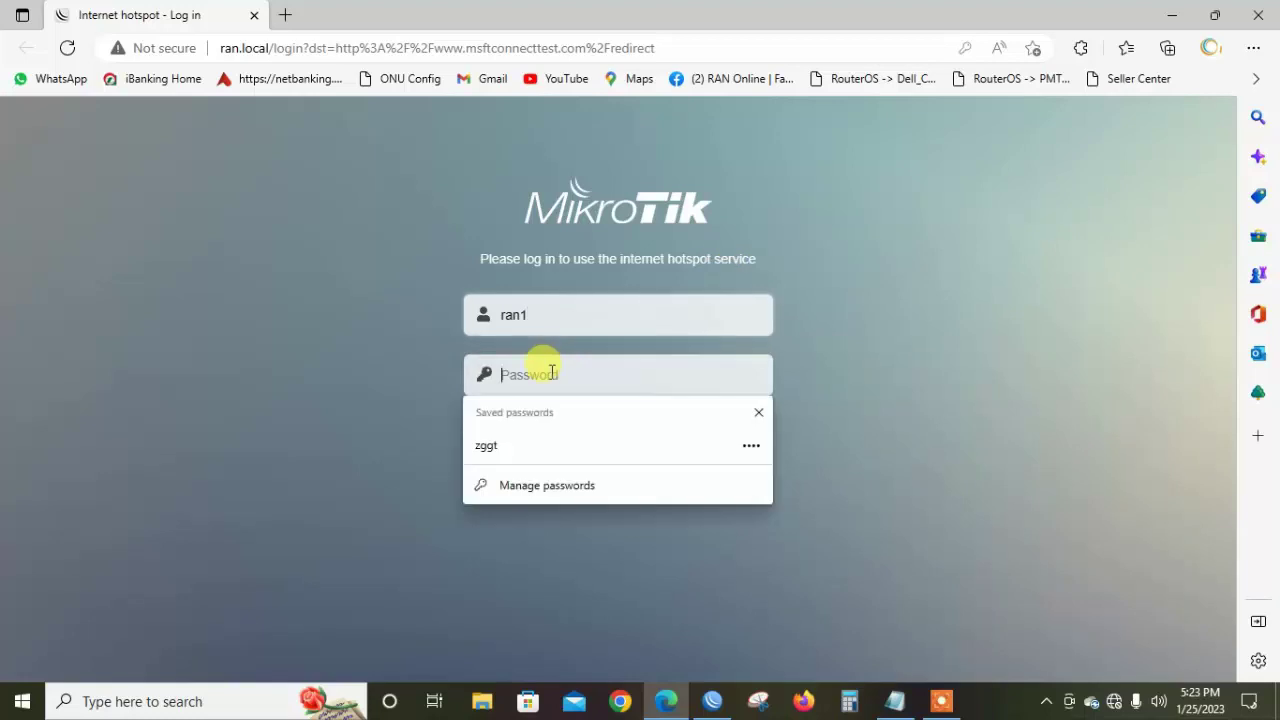
text(12)
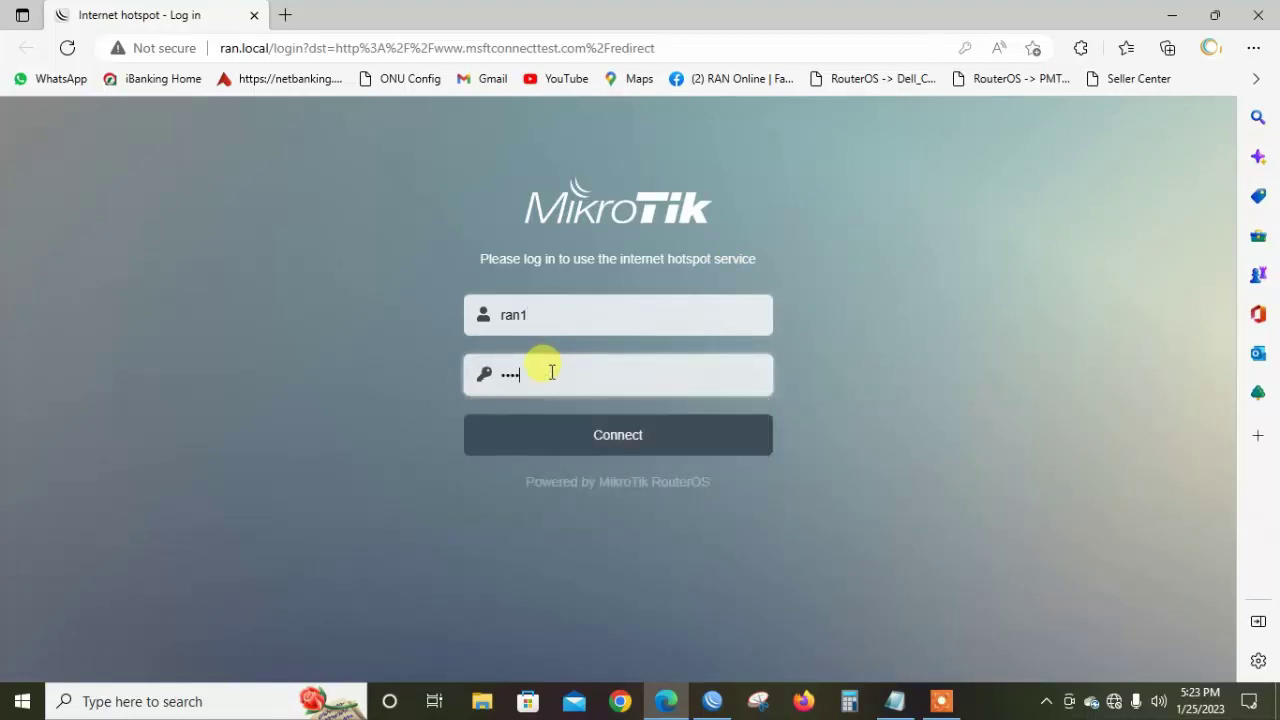
click(617, 450)
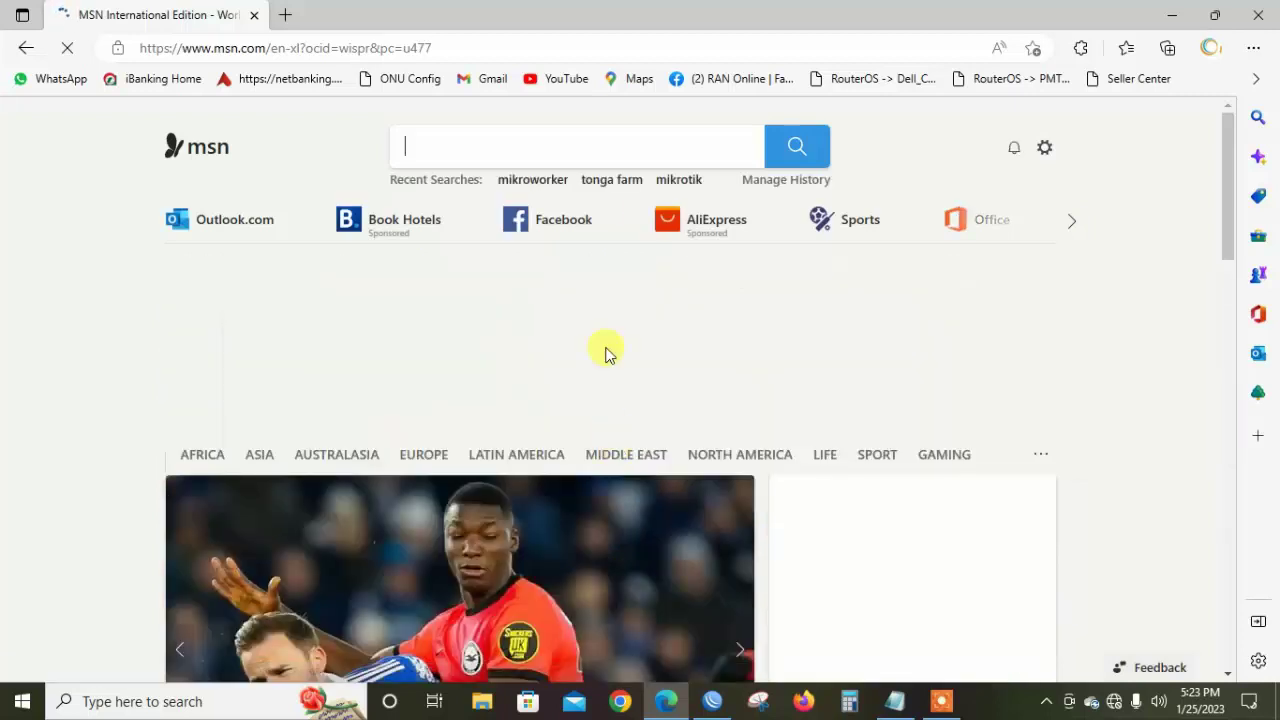
Load google.com.bd from the address bar, then bring up the Run box
click(582, 53)
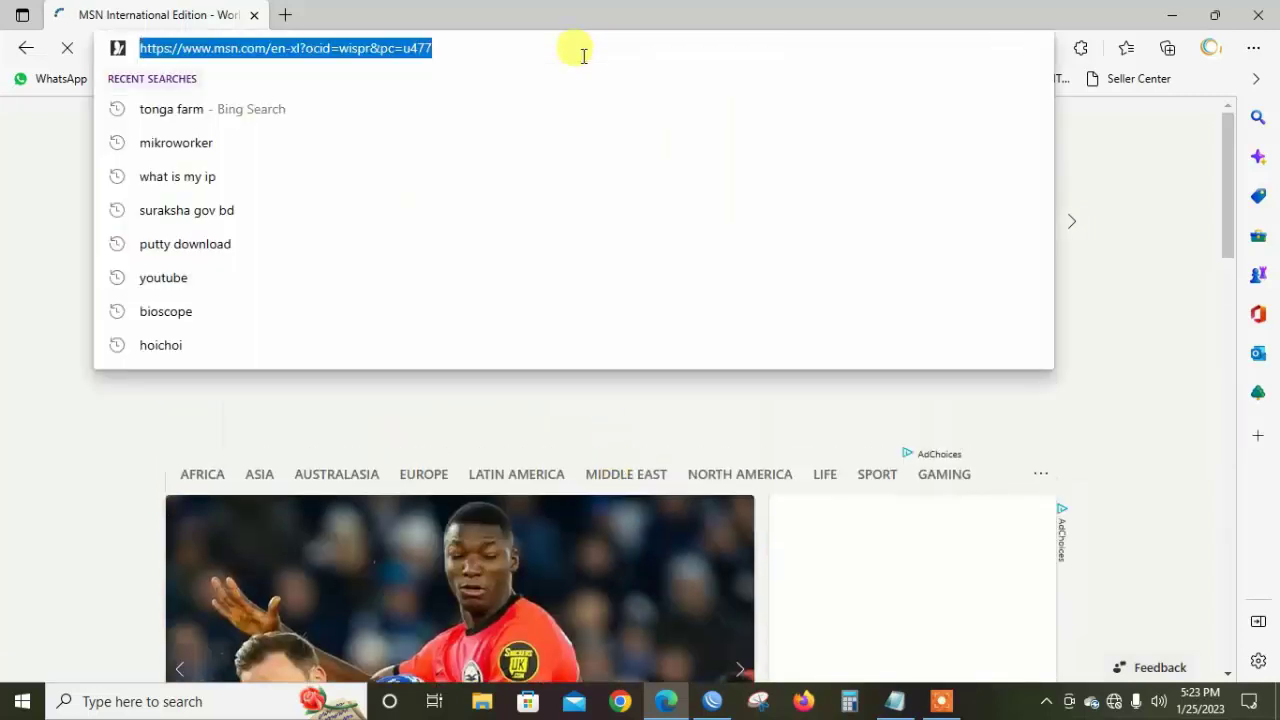
text(g)
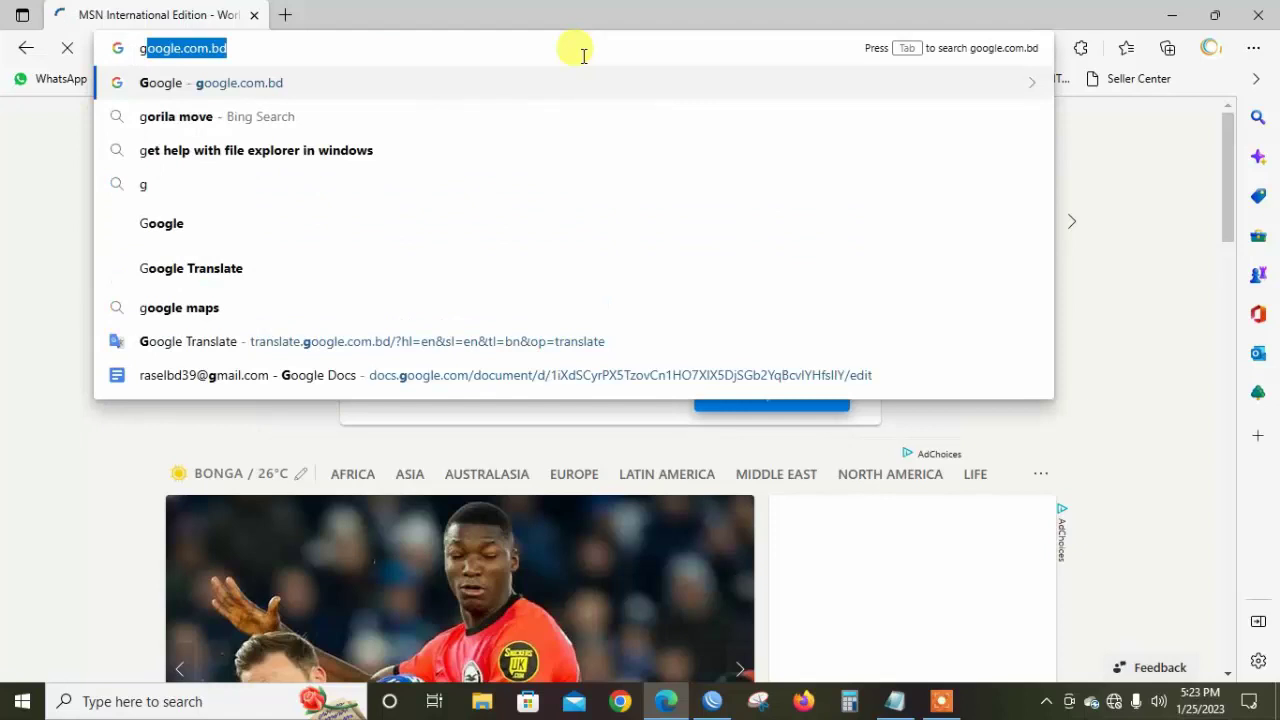
key(Return)
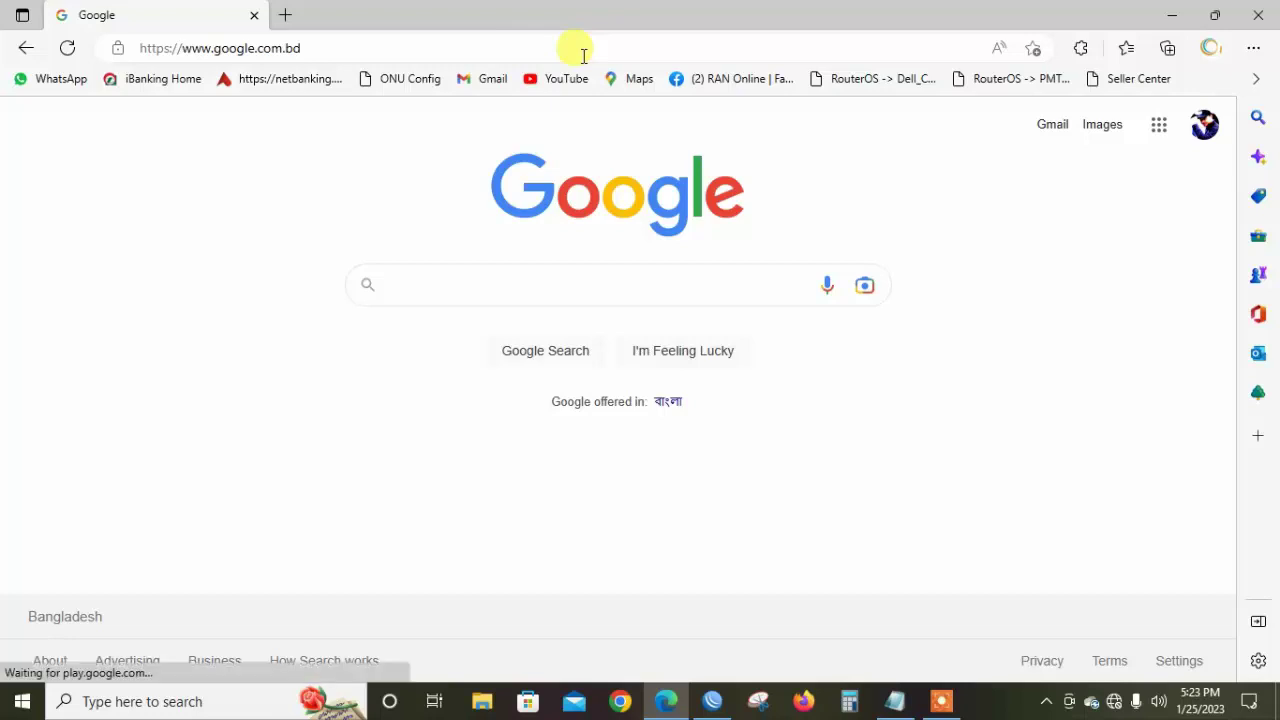
key(super+r)
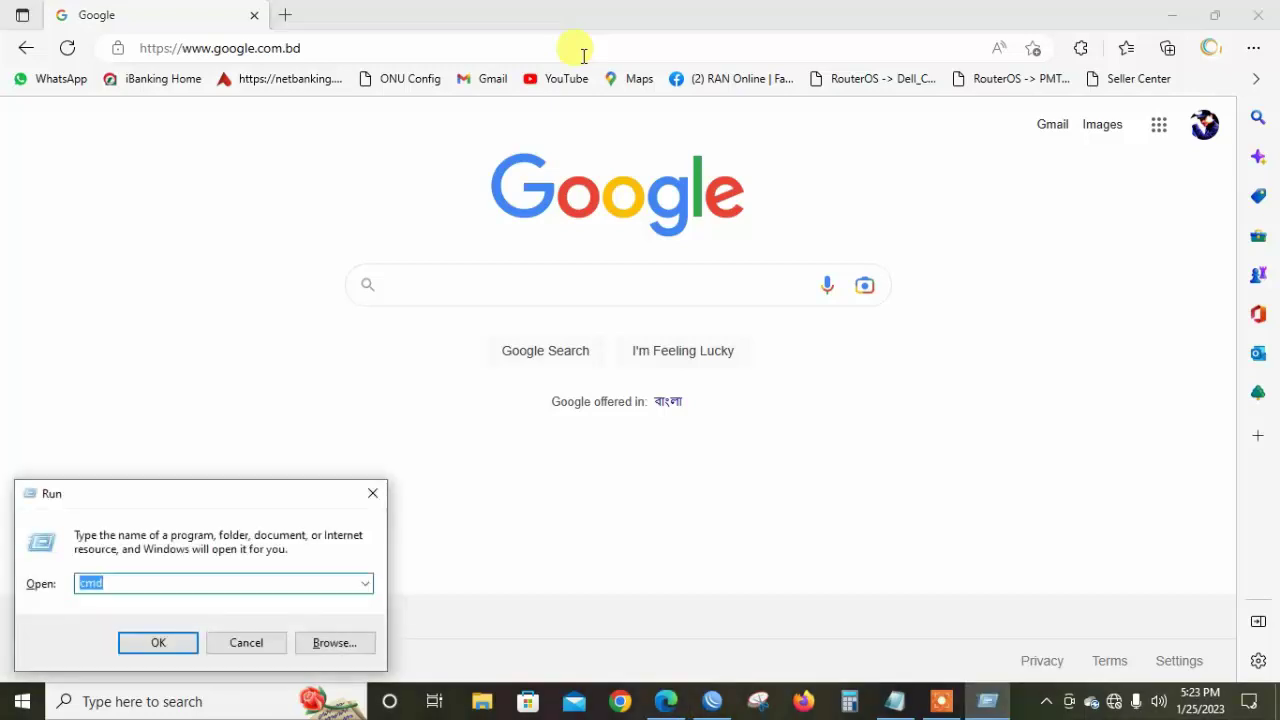
Launch Command Prompt and run ping google.com
key(Return)
text(p)
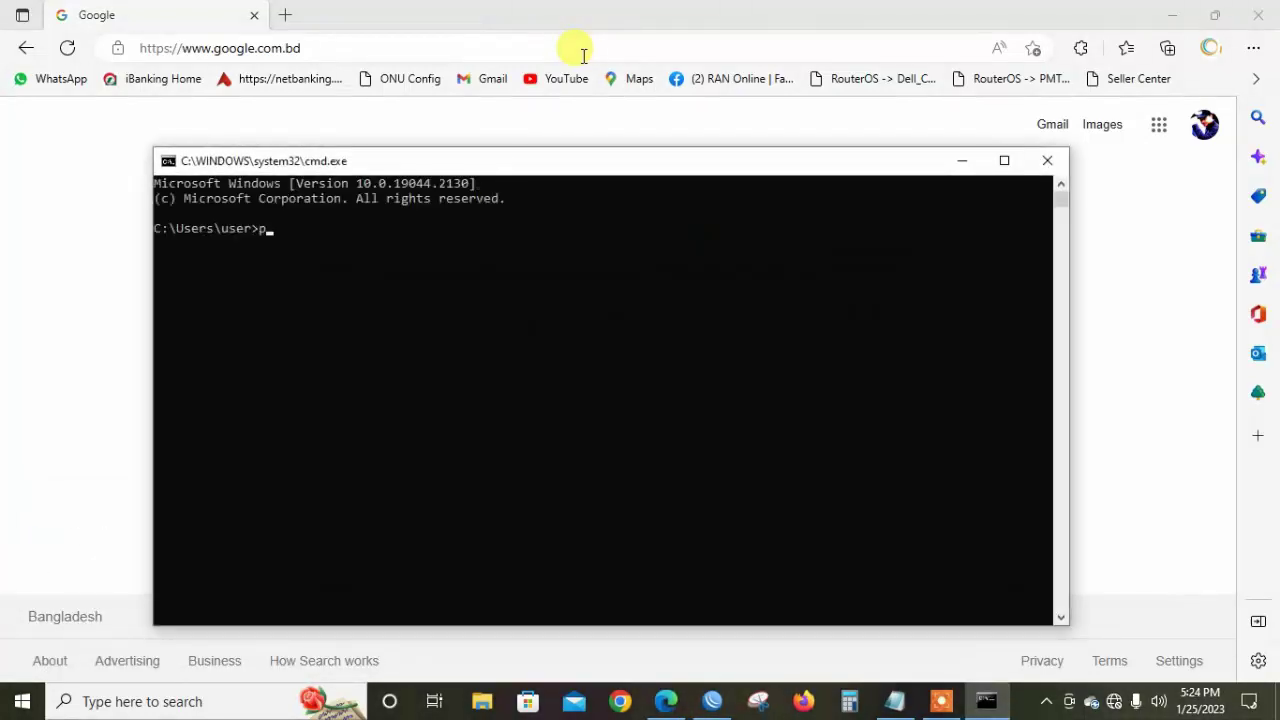
text(ing)
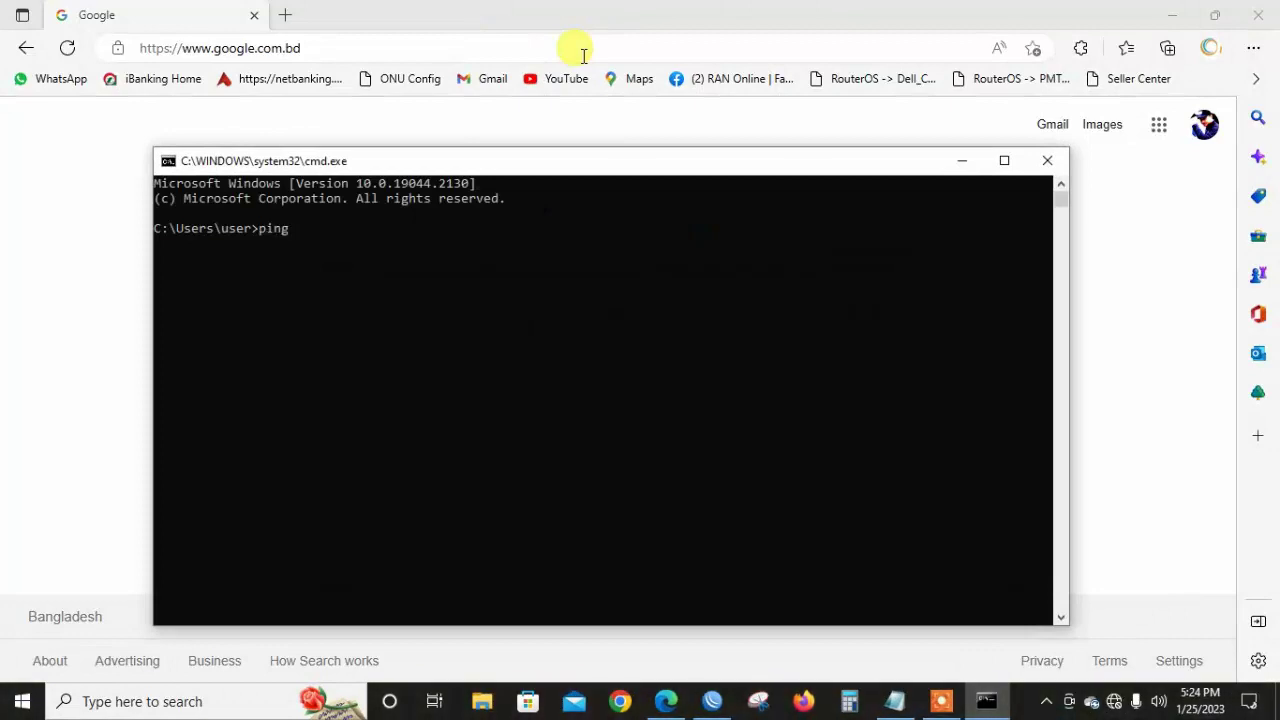
text( goo)
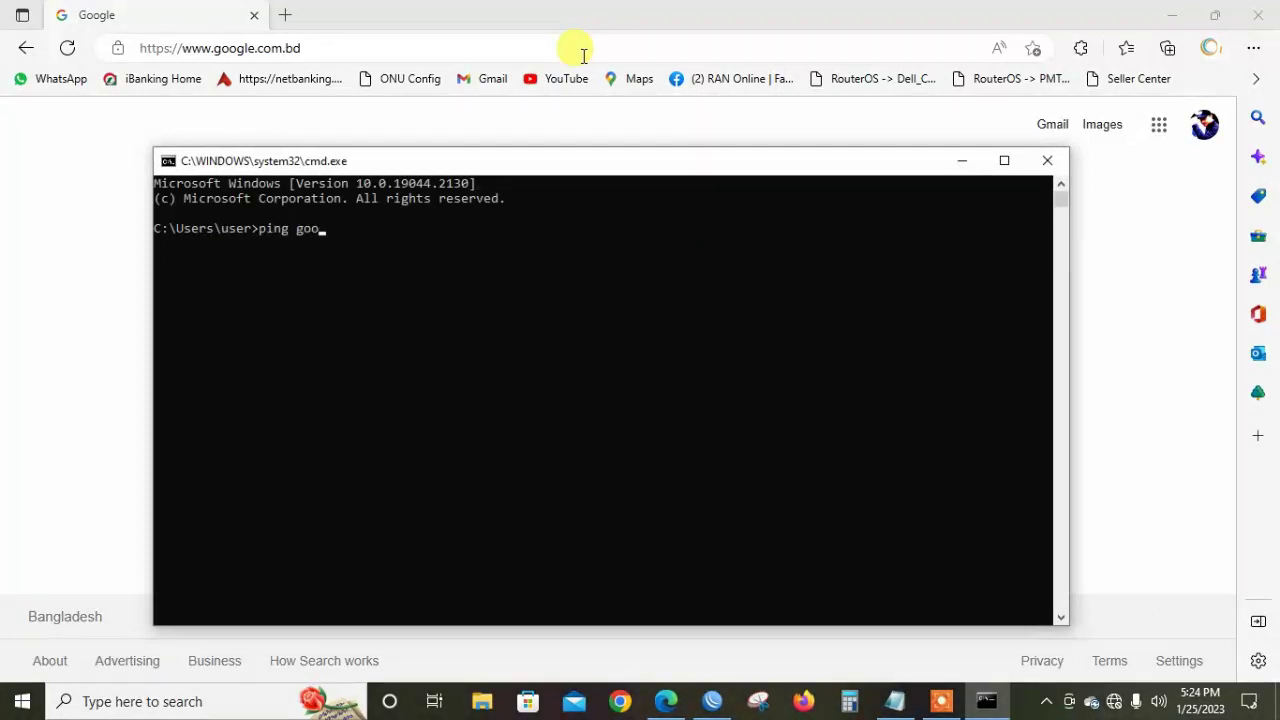
text(gle.c)
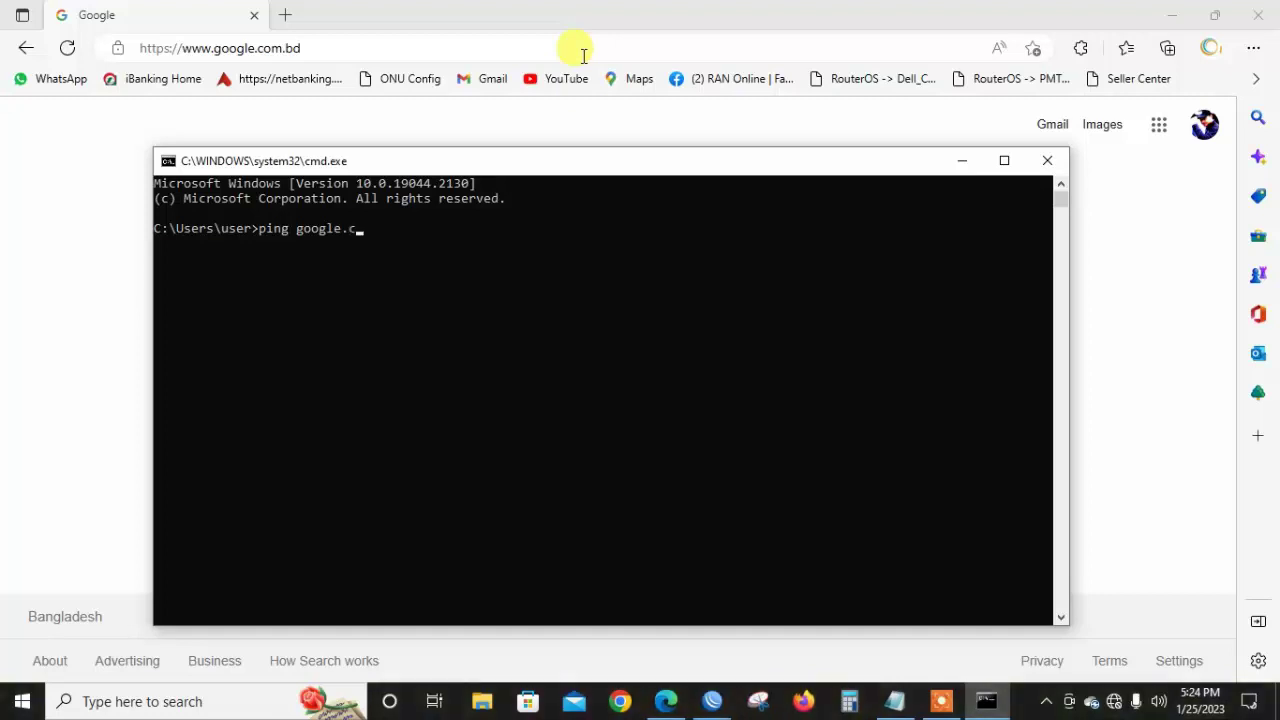
text(om)
key(Return)
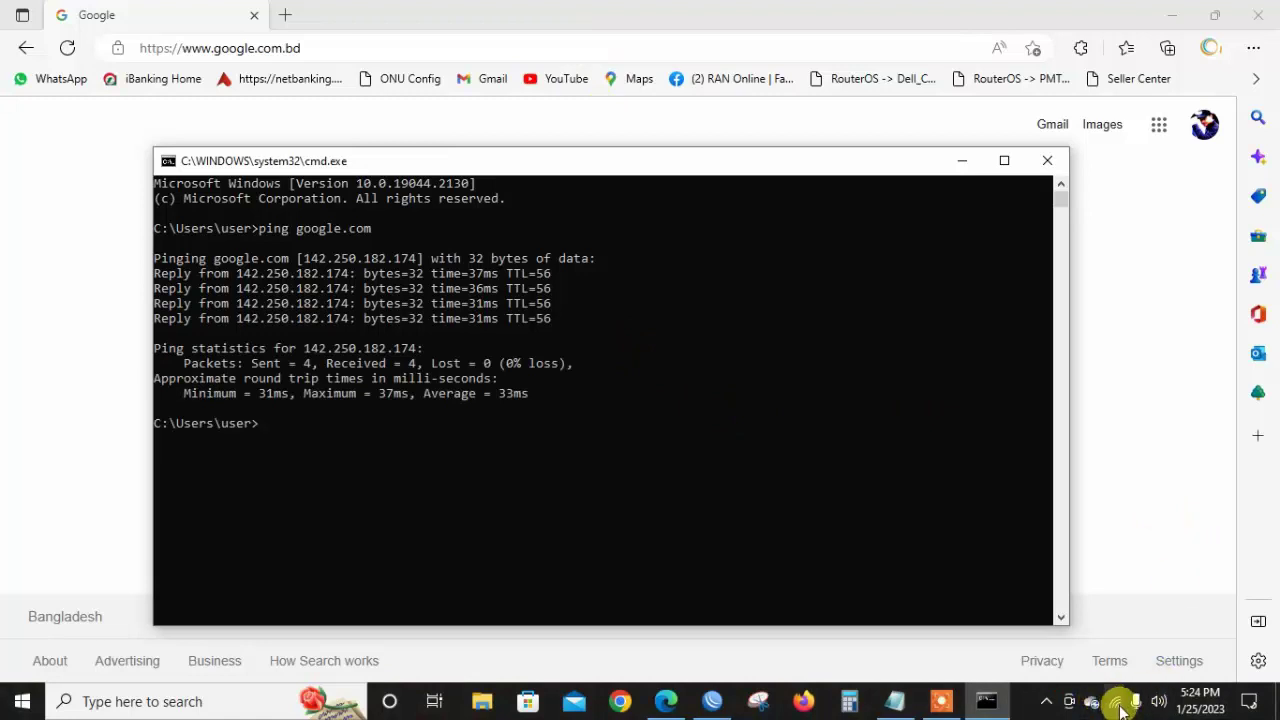
Glance at the Wi-Fi list, then bring WinBox back to the hotspot user's settings
mouse_move(1118, 705)
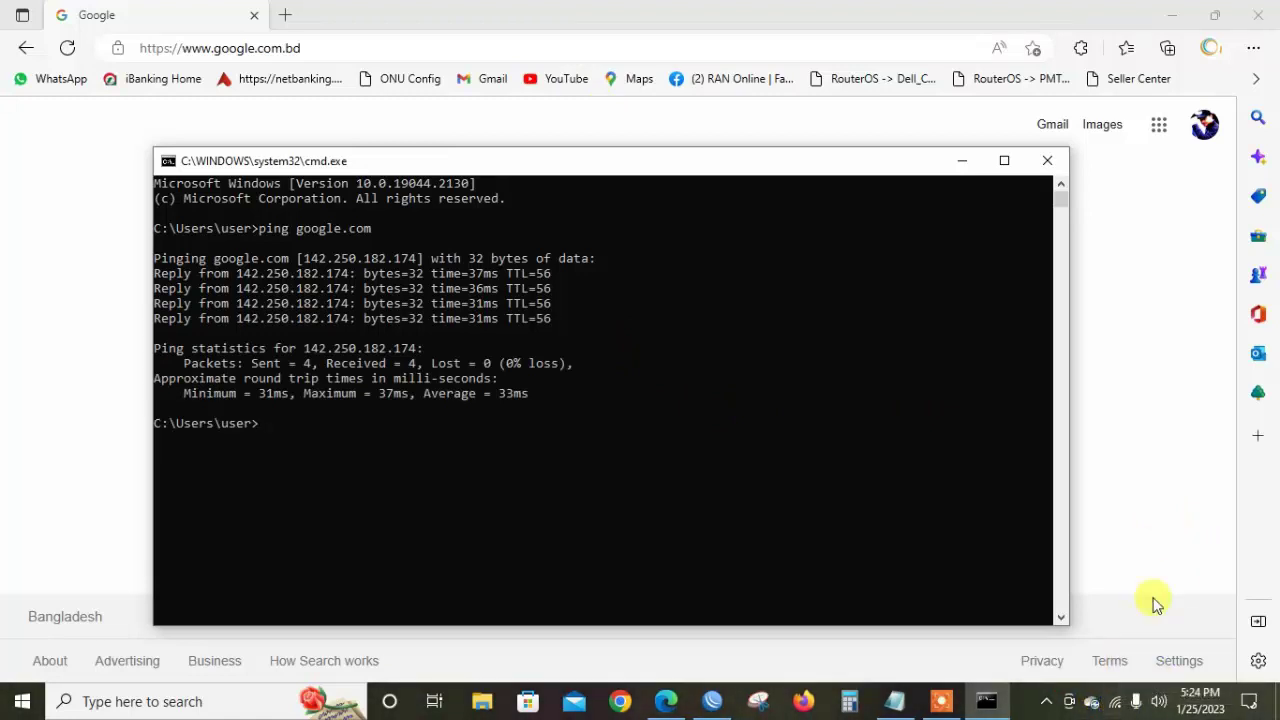
click(1118, 705)
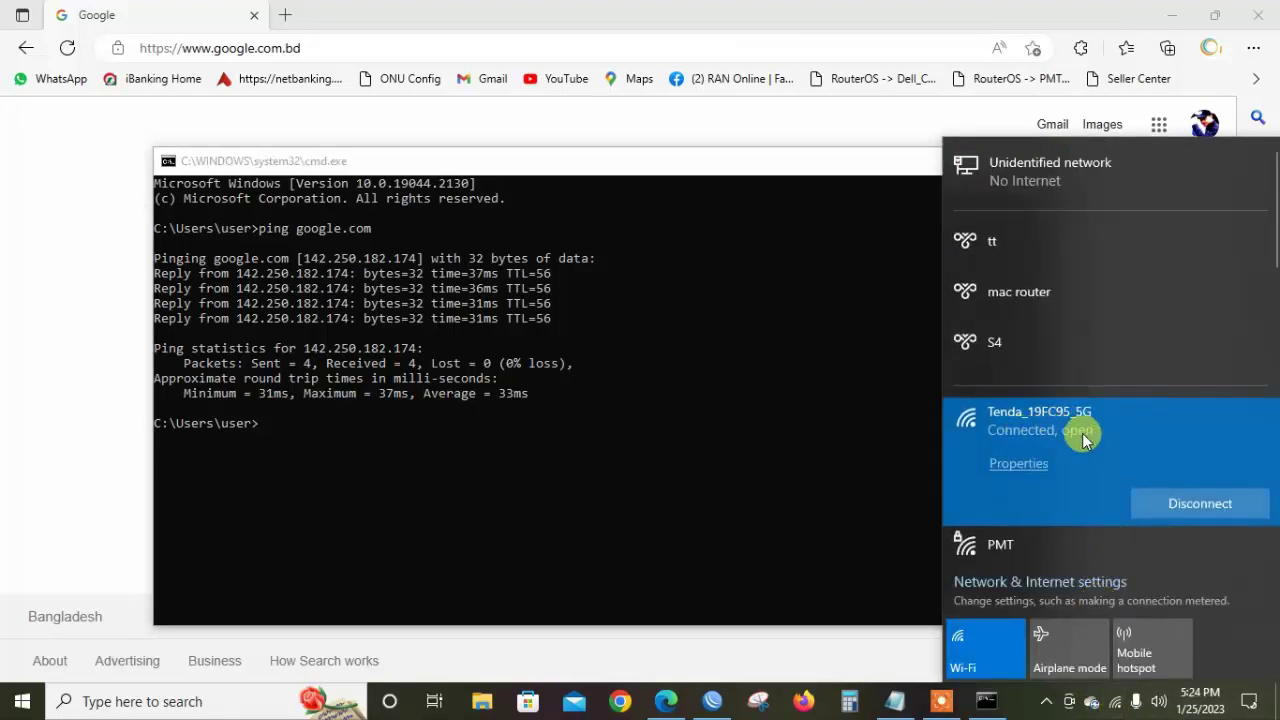
click(855, 434)
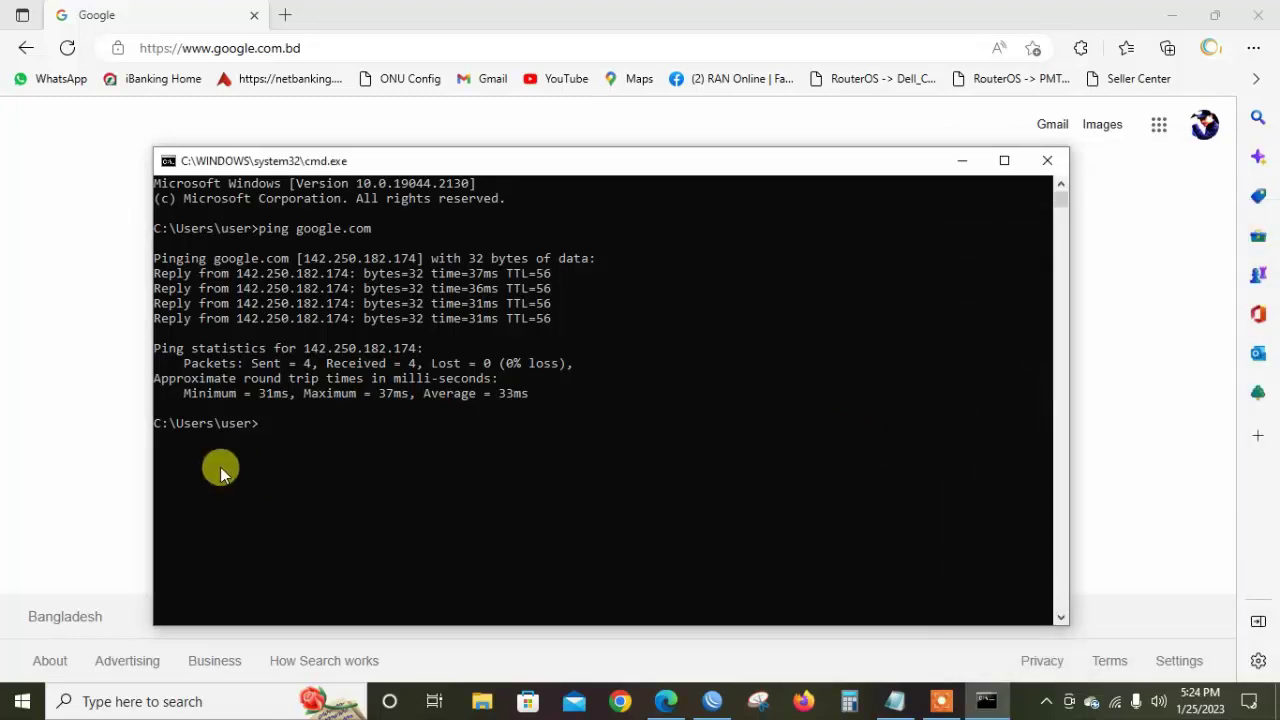
click(712, 701)
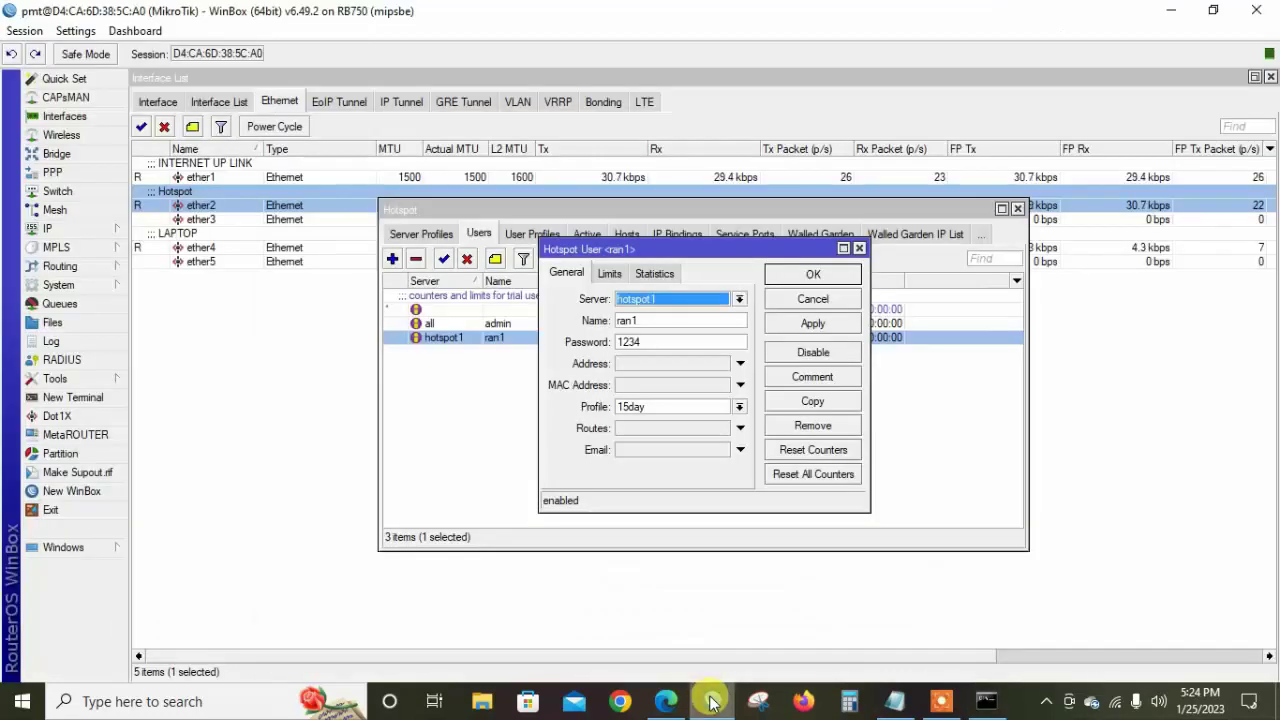
Close the user's settings and review the User Profiles, Active and Service Ports lists
click(815, 279)
click(527, 233)
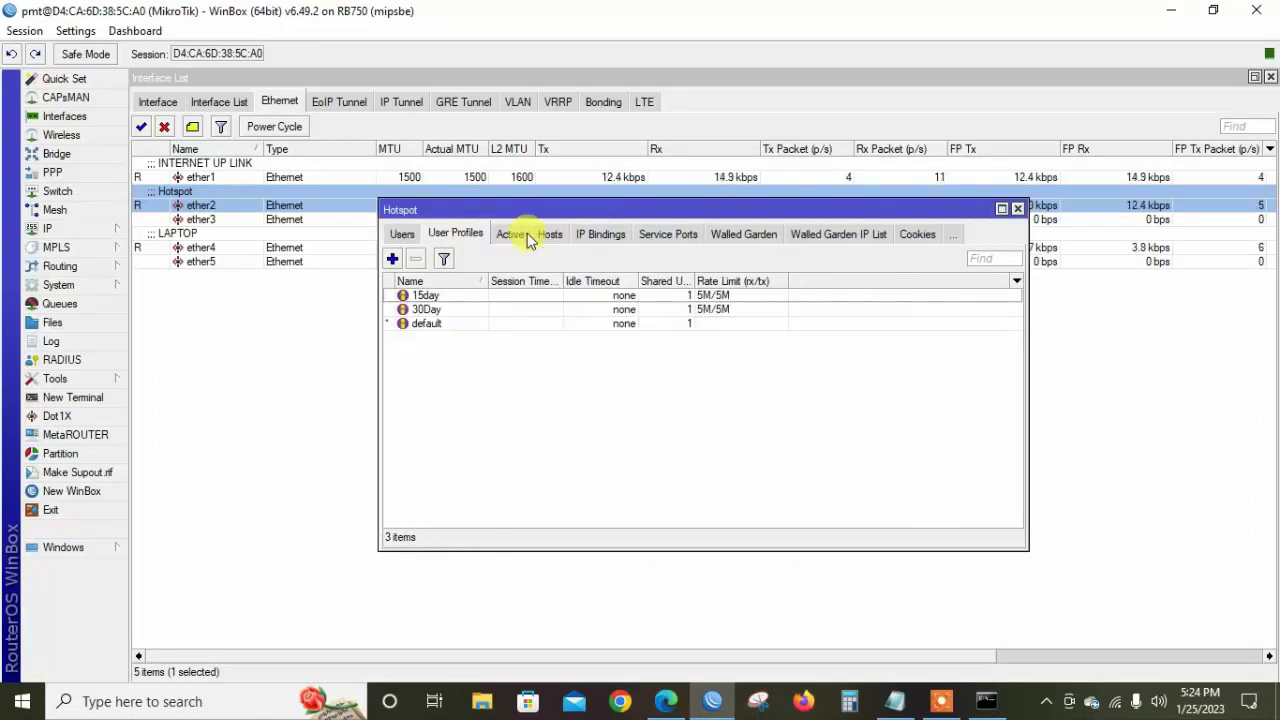
click(512, 238)
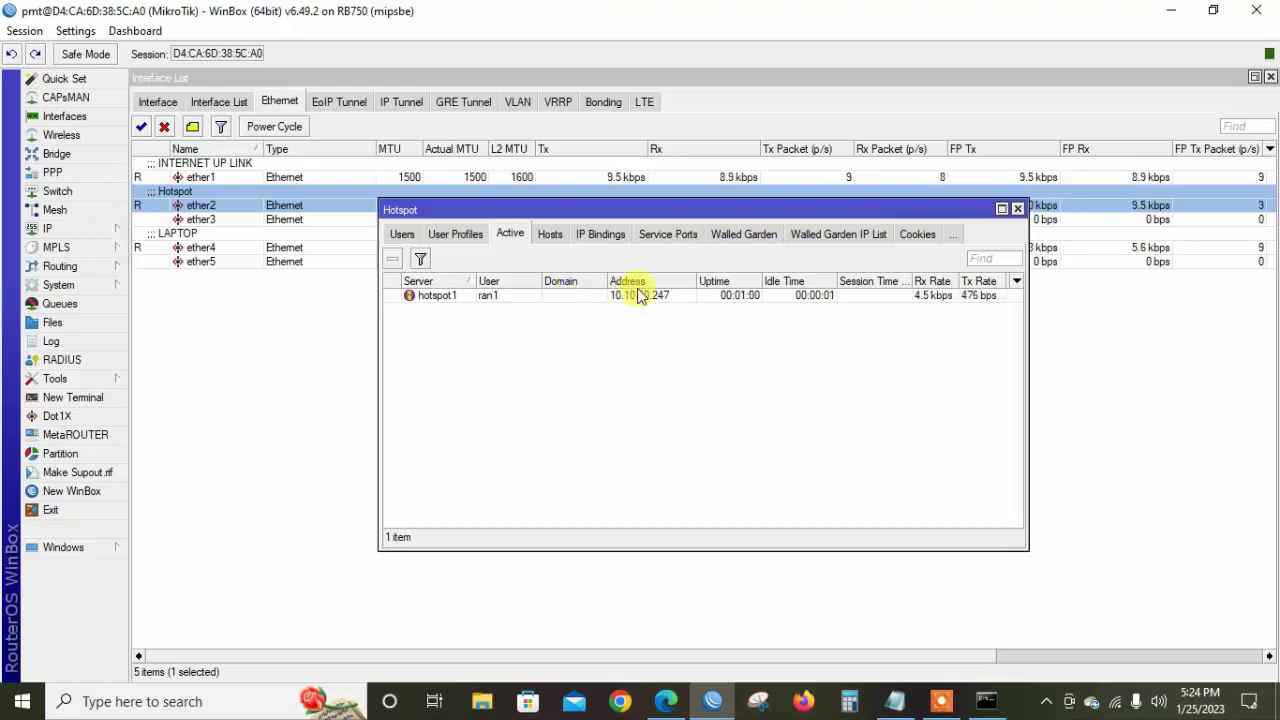
click(666, 236)
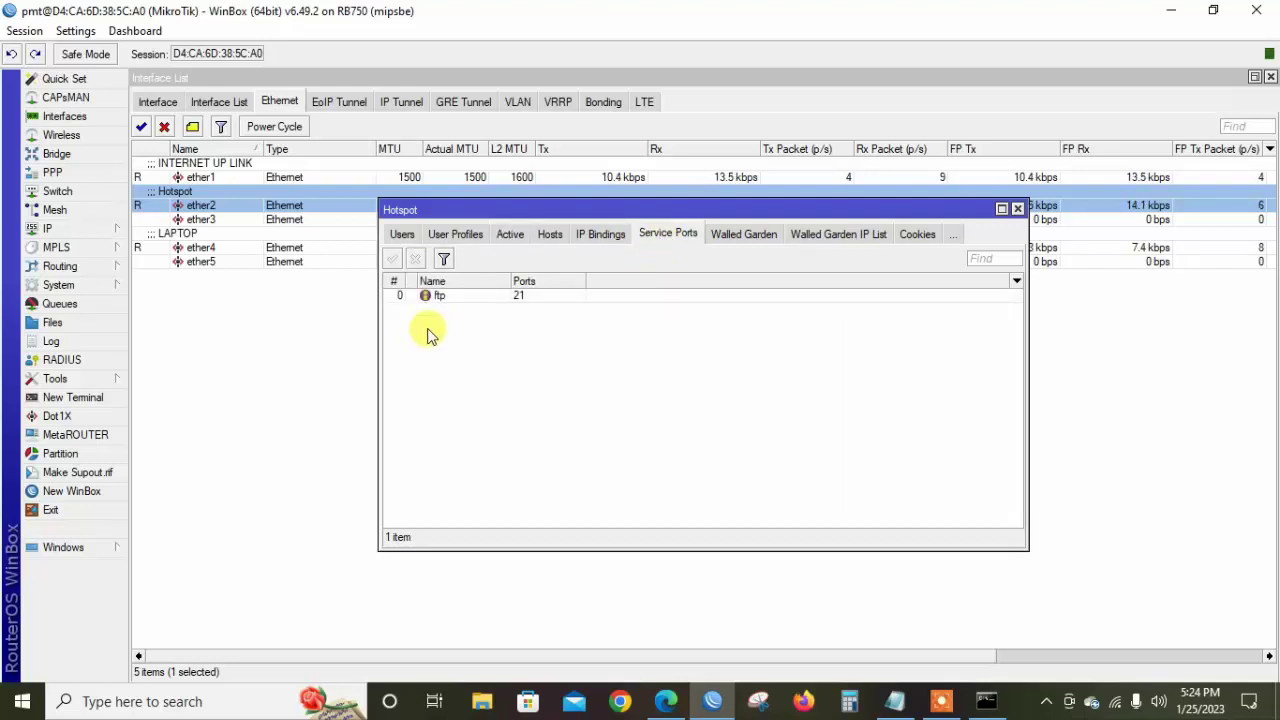
click(476, 300)
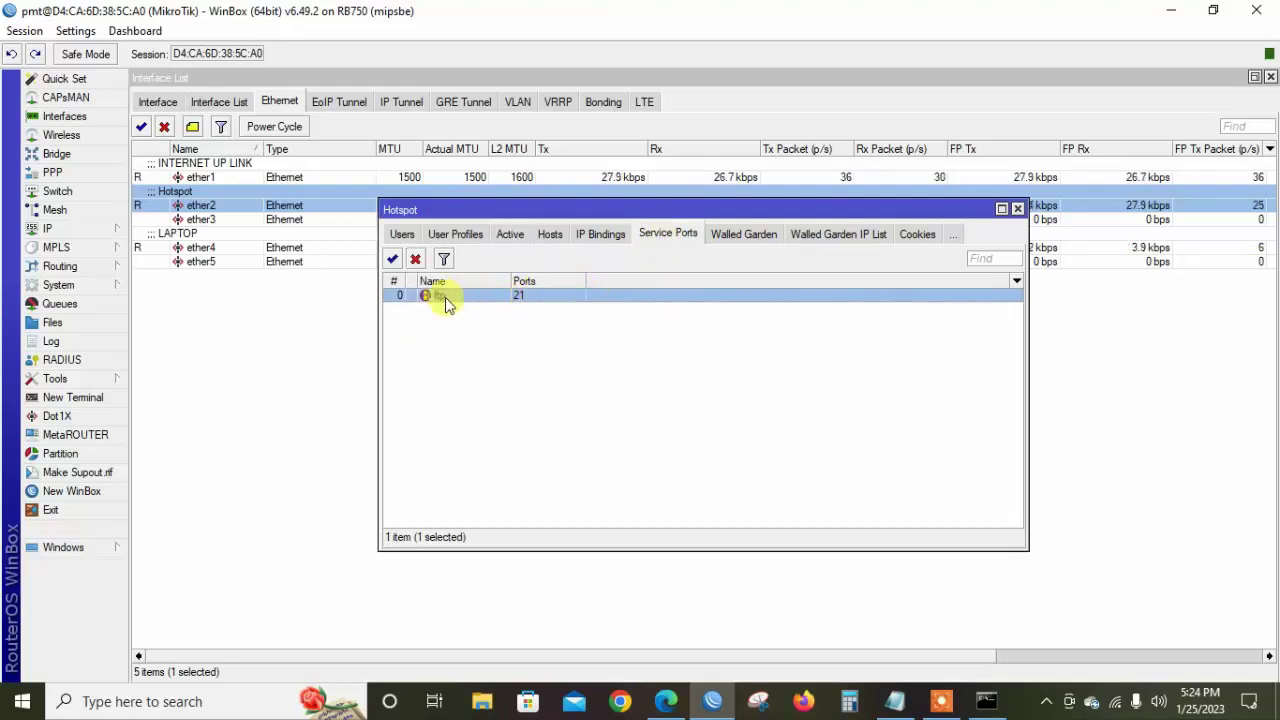
Select the user's session in the Active list, then view the stored login cookies
click(510, 236)
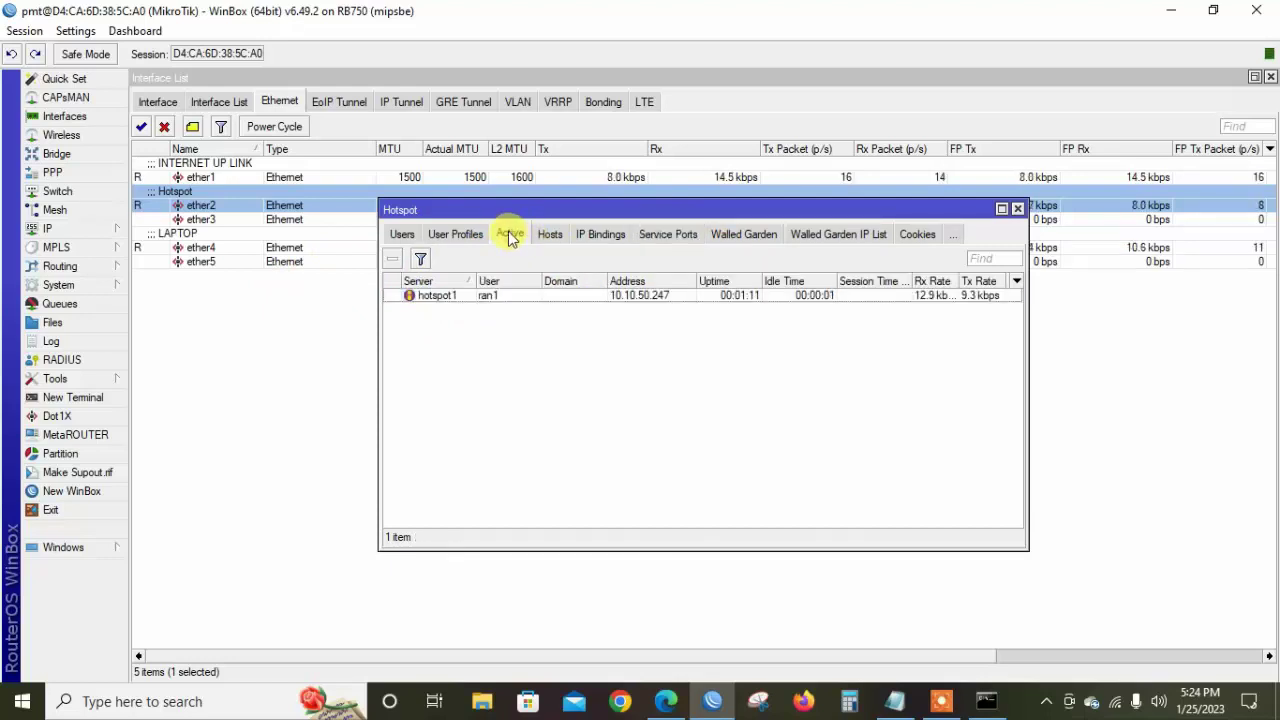
click(673, 233)
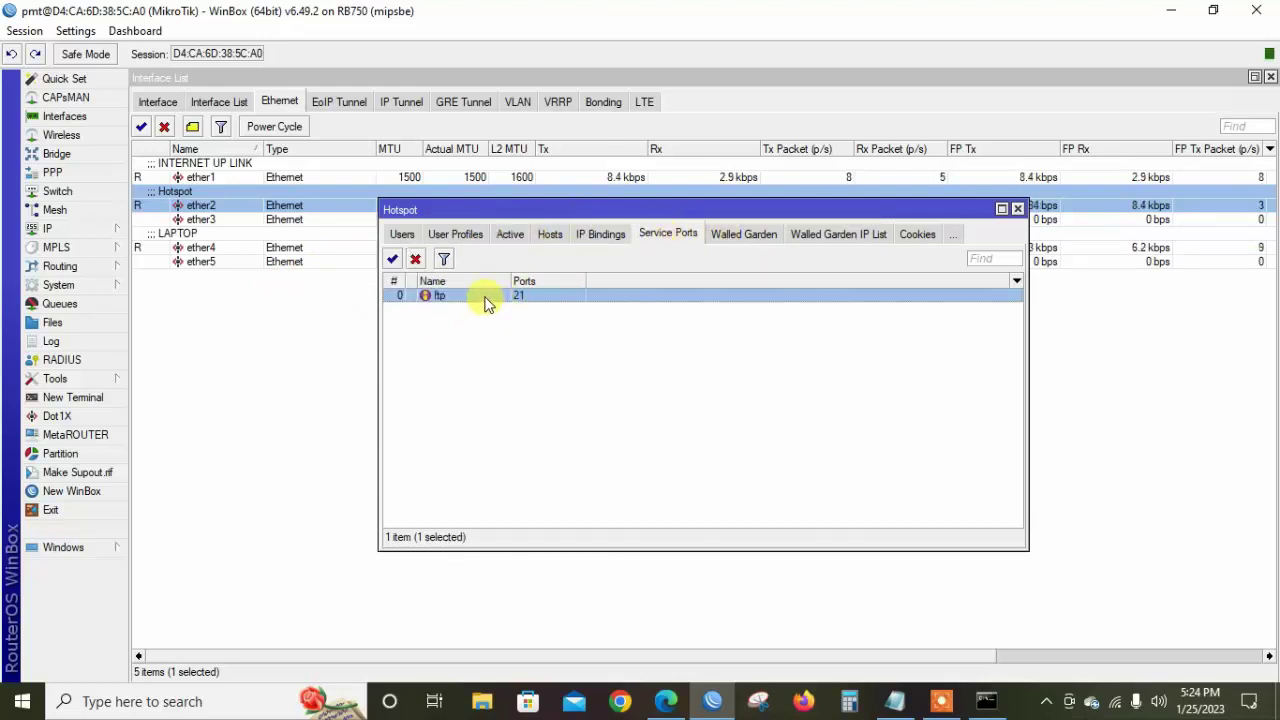
click(516, 240)
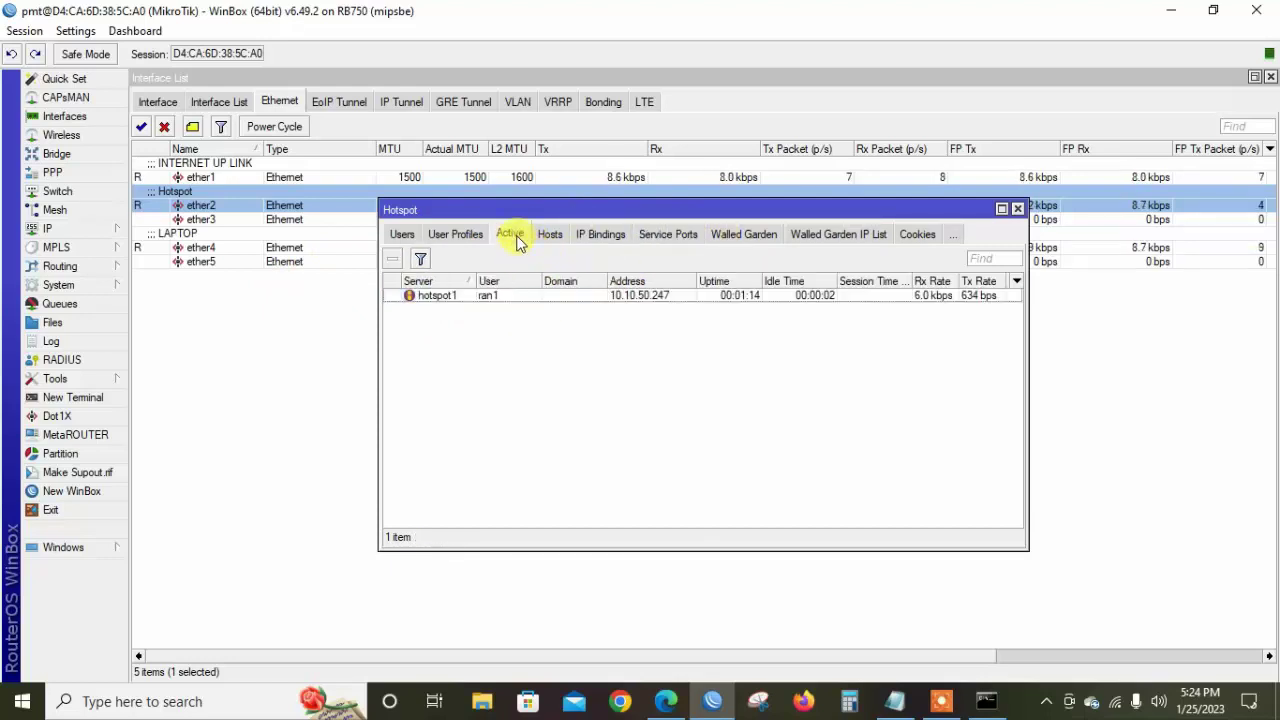
click(486, 298)
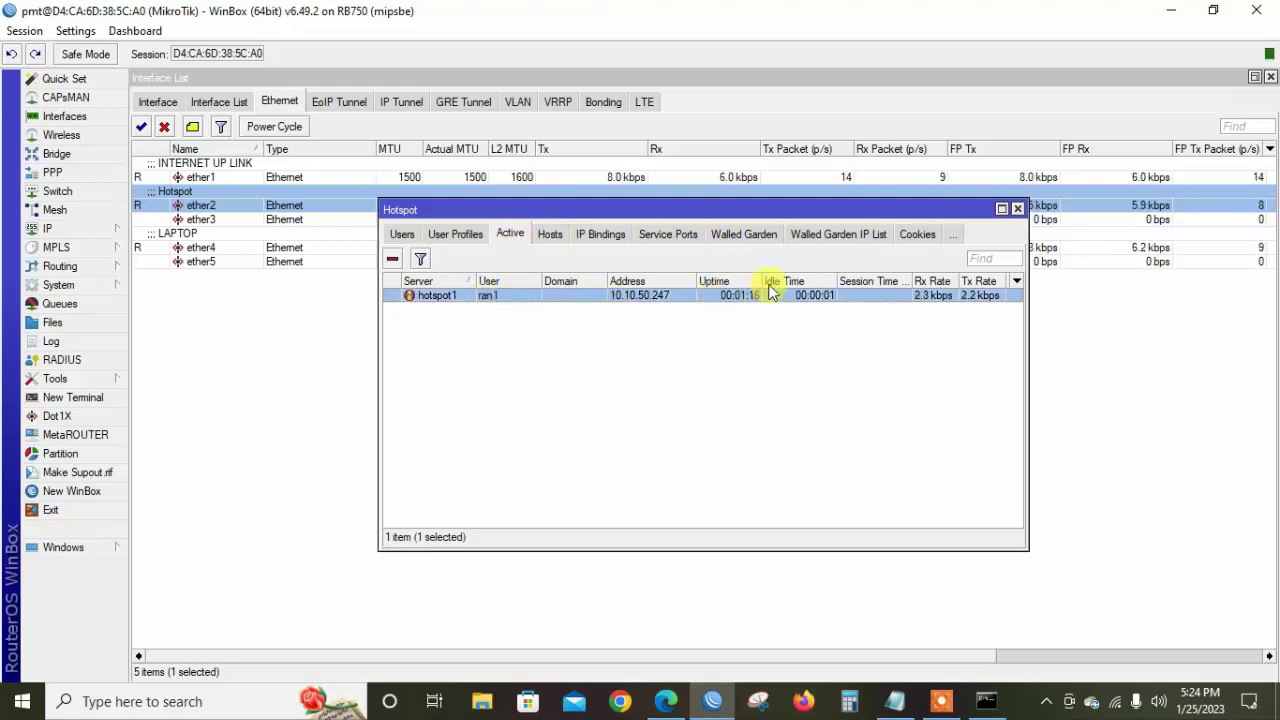
click(917, 234)
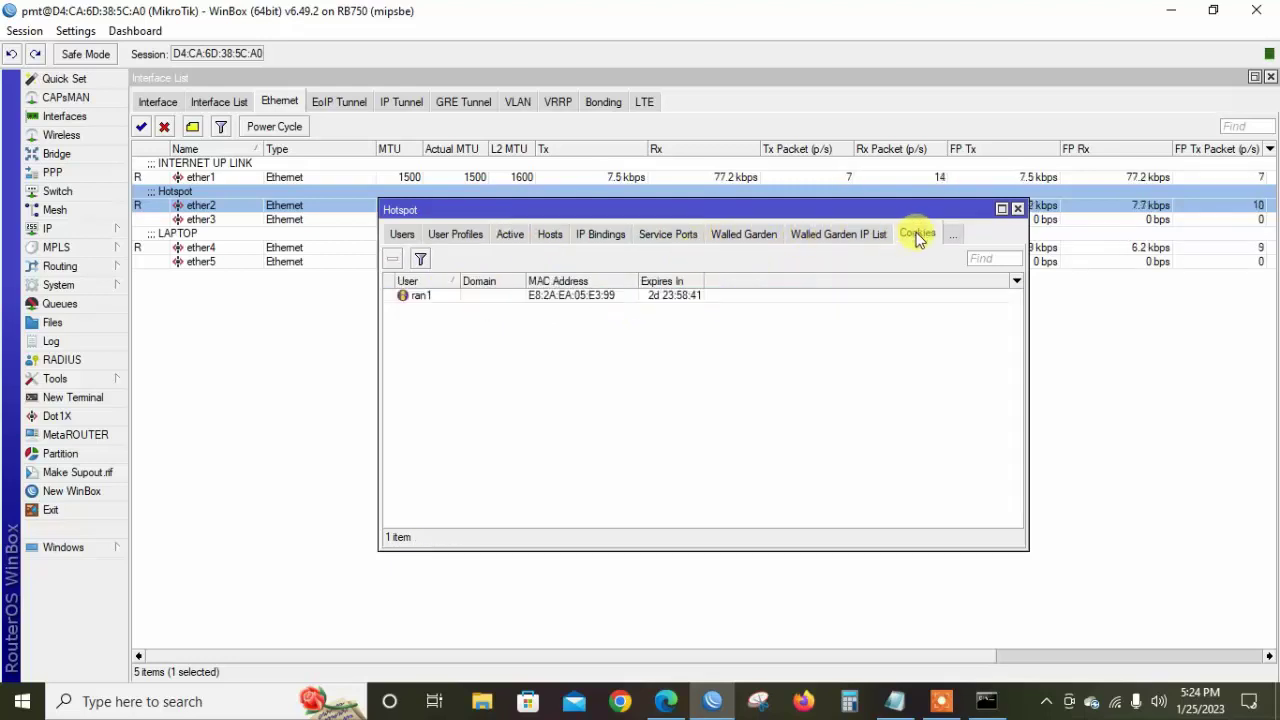
Return to the Active sessions list showing ran1 logged in from 10.10.50.247
click(551, 295)
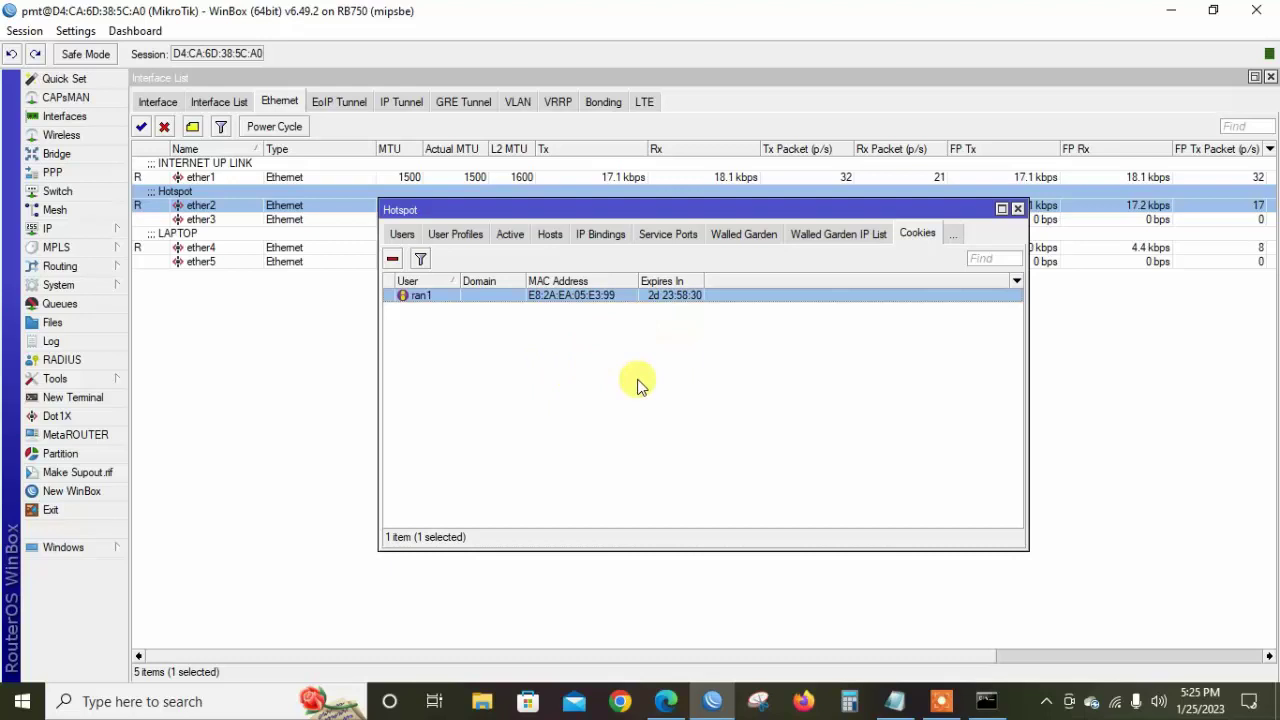
click(531, 247)
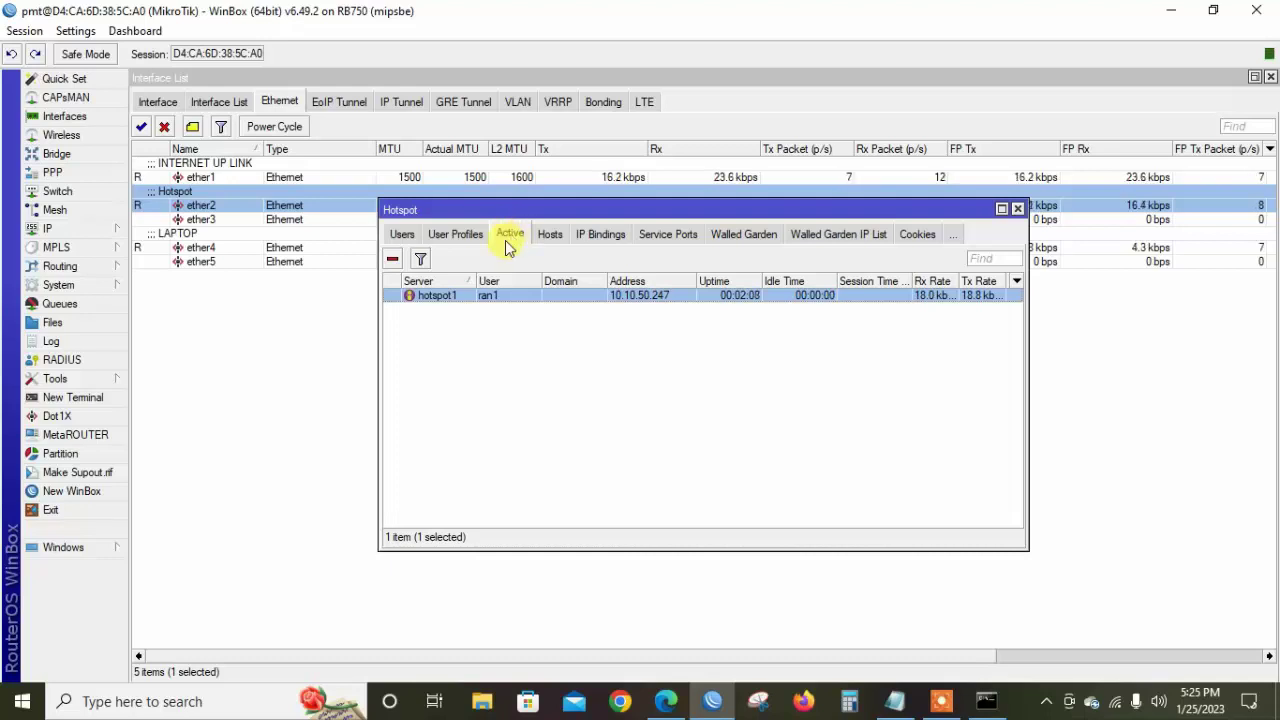
Delete the unlimited ether2 hotspot queue from the Queue List
click(40, 304)
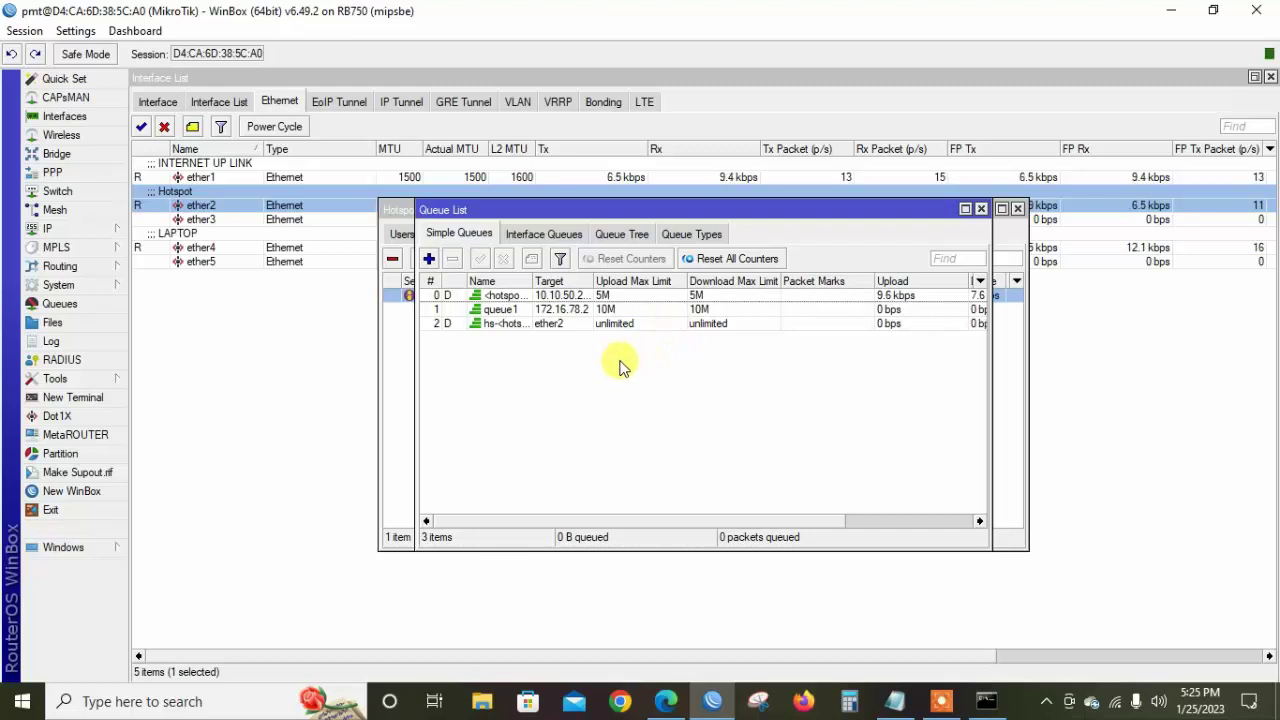
click(651, 295)
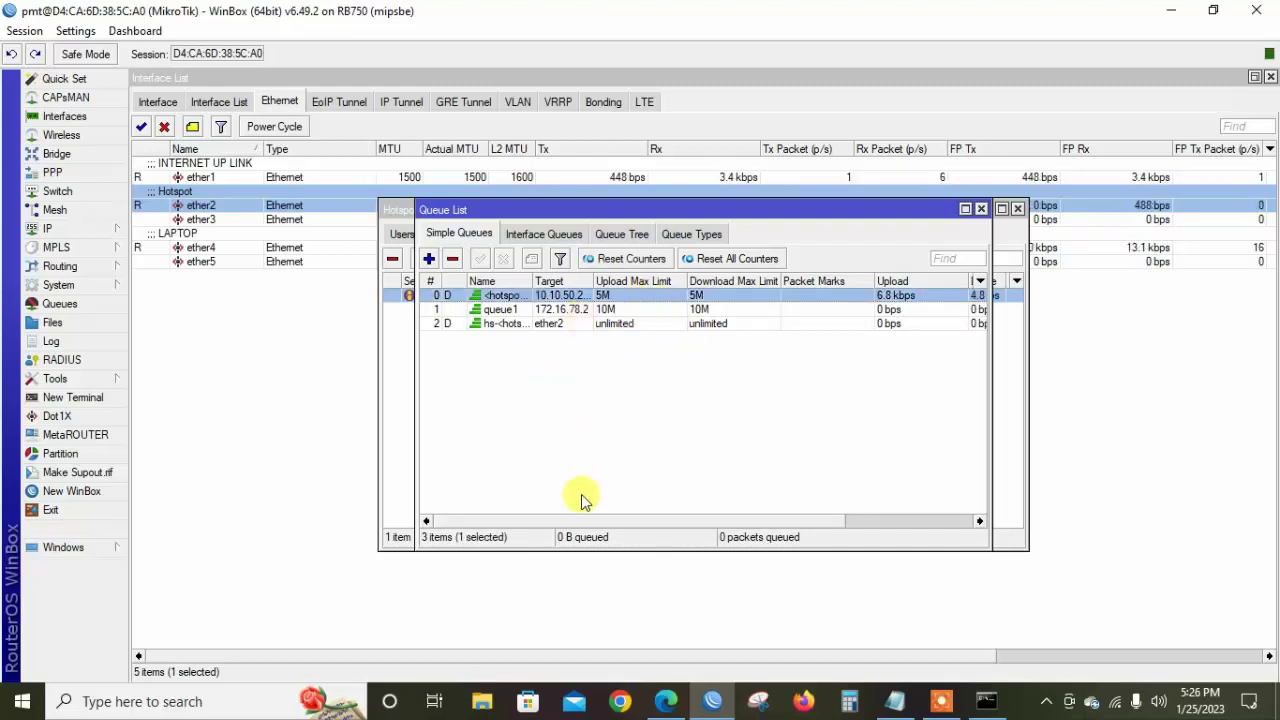
click(646, 323)
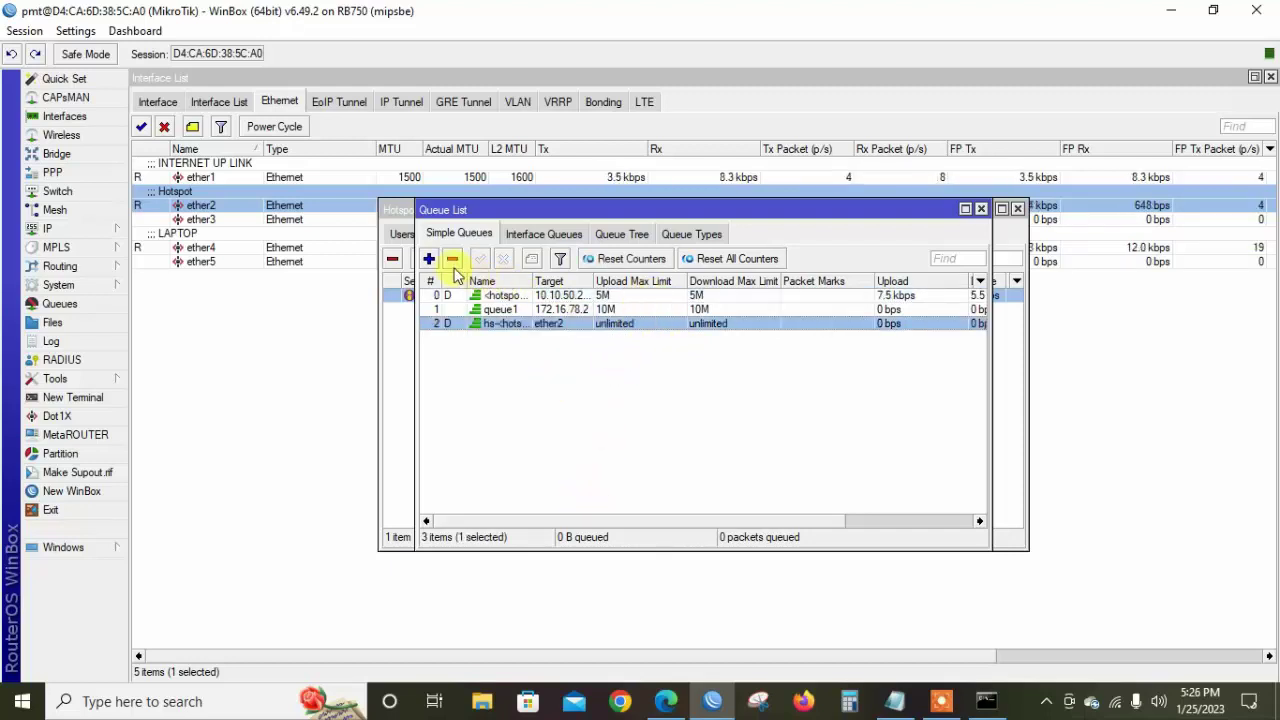
click(452, 258)
Confirm ran1's hotspot queue caps 10.10.50.247 at 5M/5M, then go to Edge
double_click(530, 297)
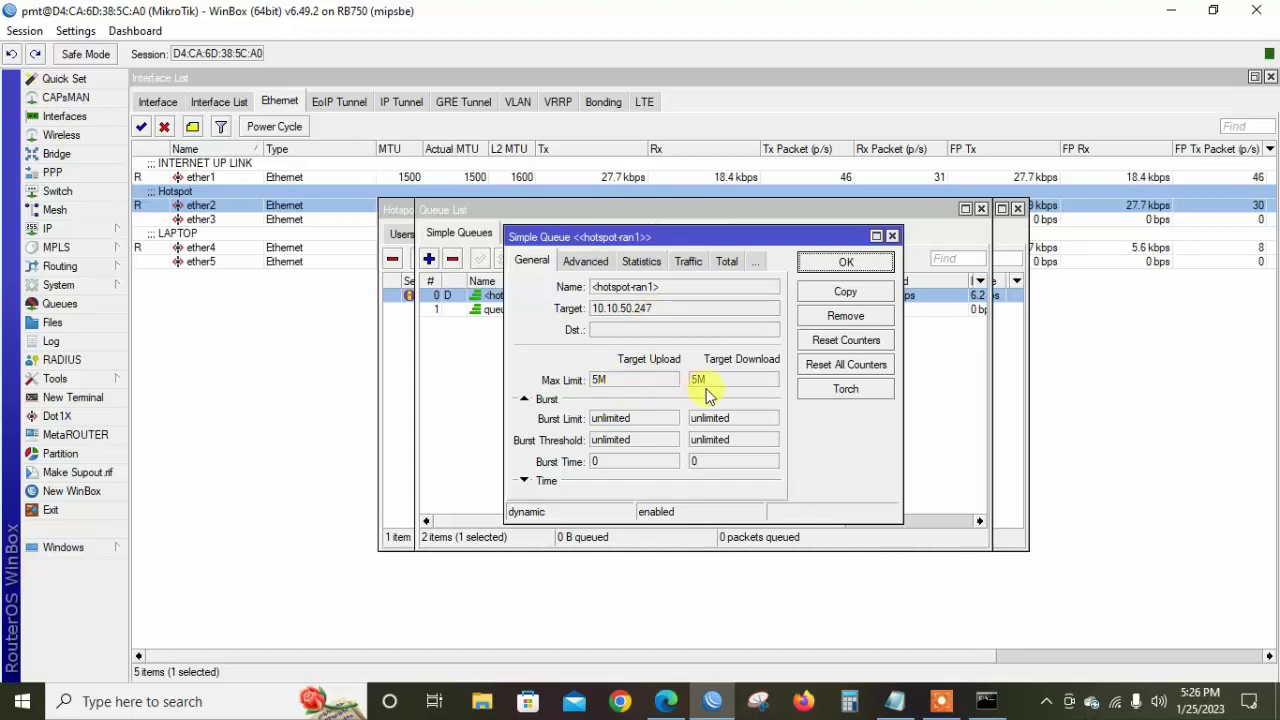
click(846, 264)
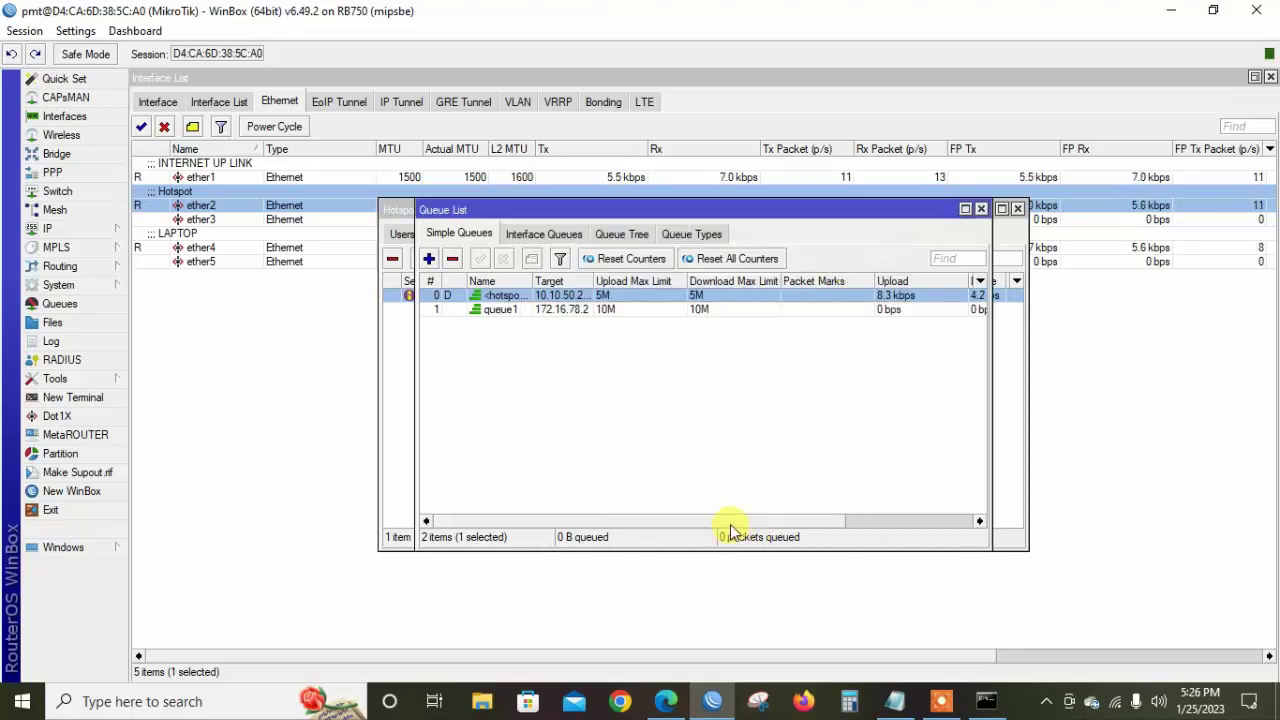
drag(714, 519, 883, 522)
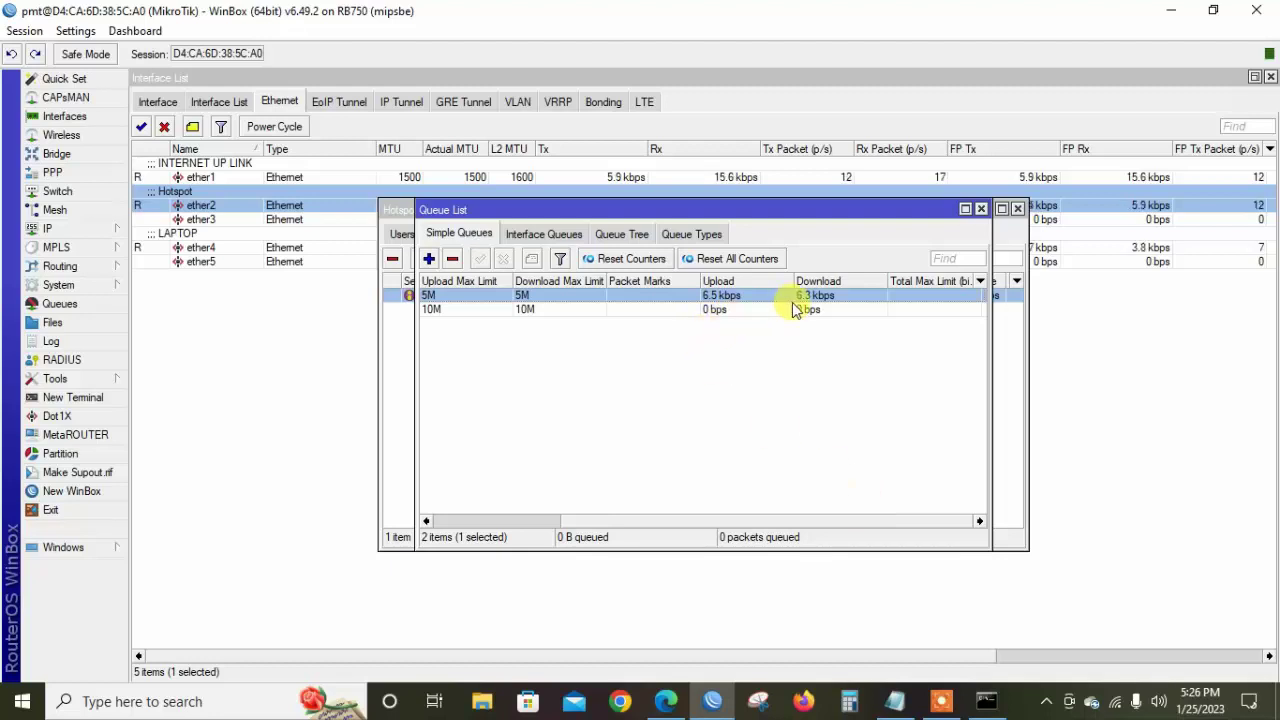
click(666, 701)
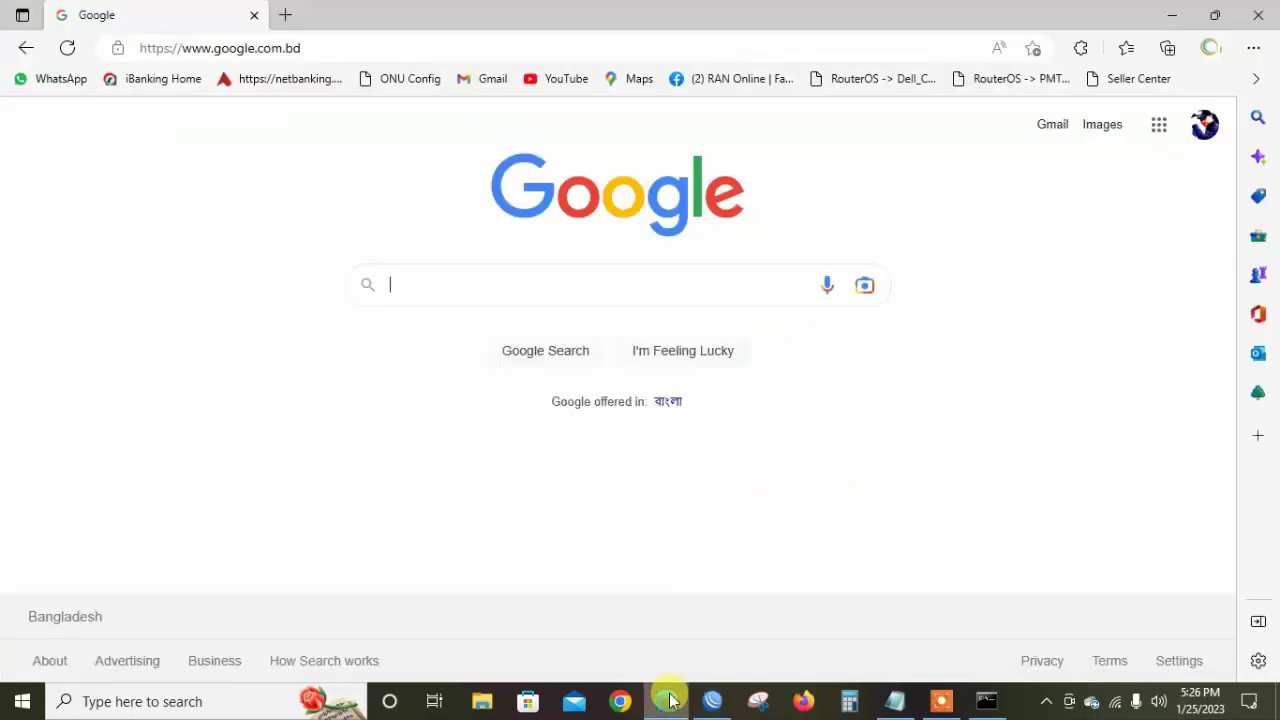
Load fast.com in Edge to start the speed test
click(440, 47)
text(f)
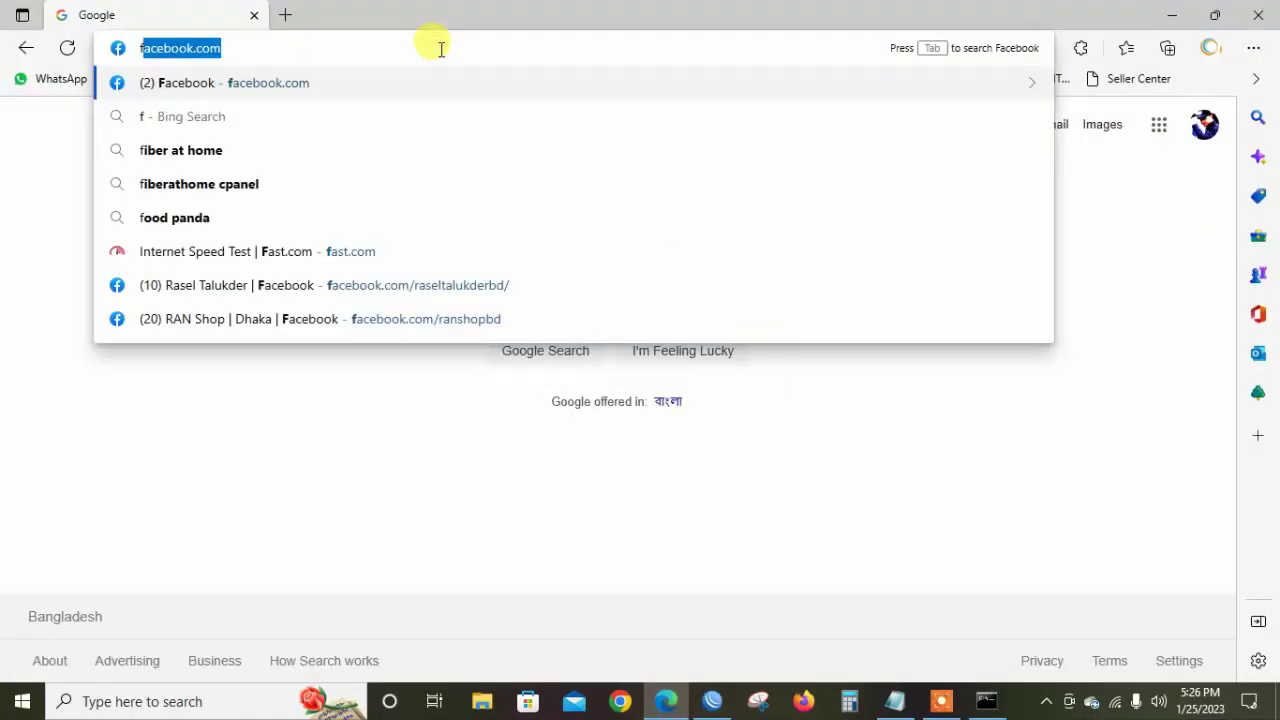
text(as)
key(Return)
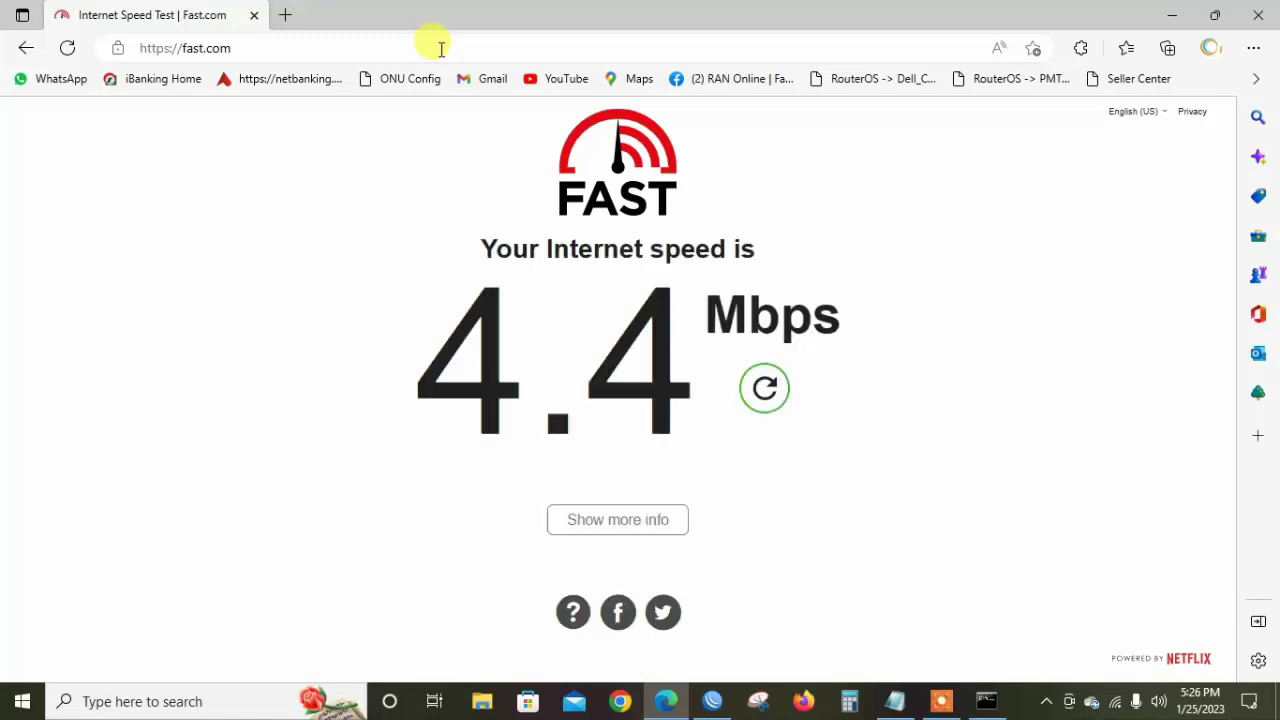
Compare the 4.4 Mbps result with ran1's queue traffic in WinBox and rerun the test
click(720, 705)
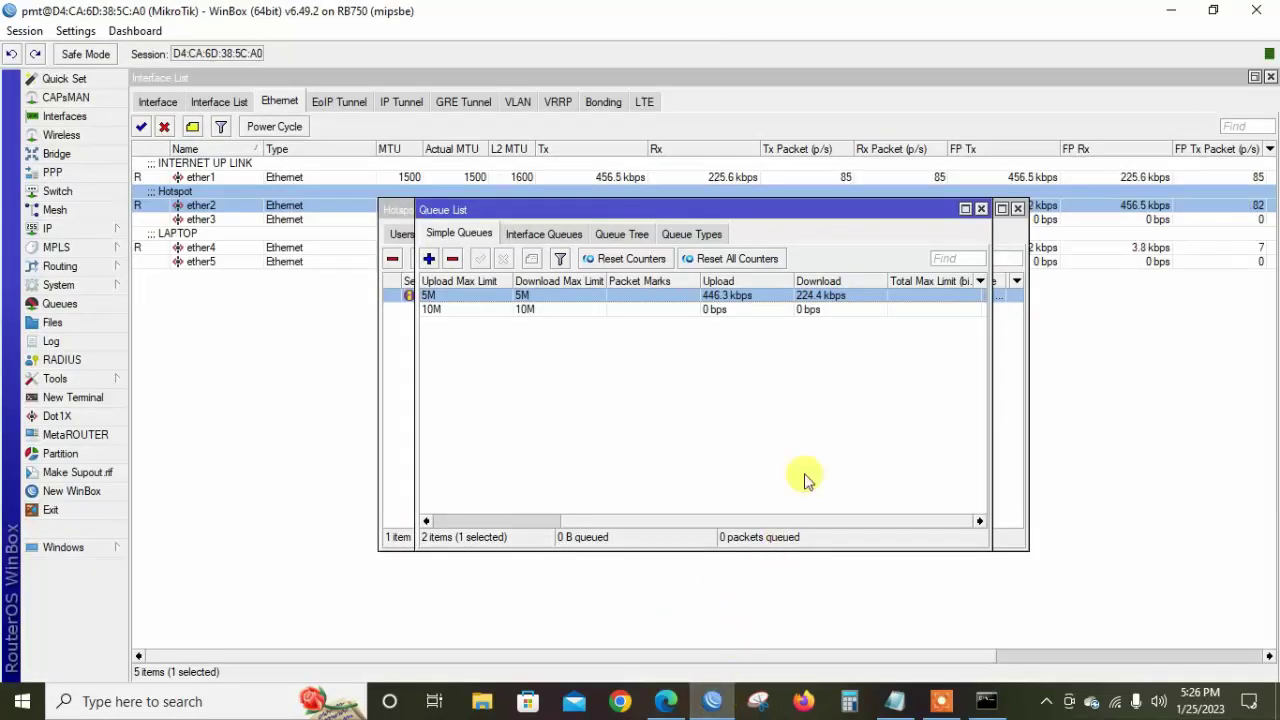
click(660, 699)
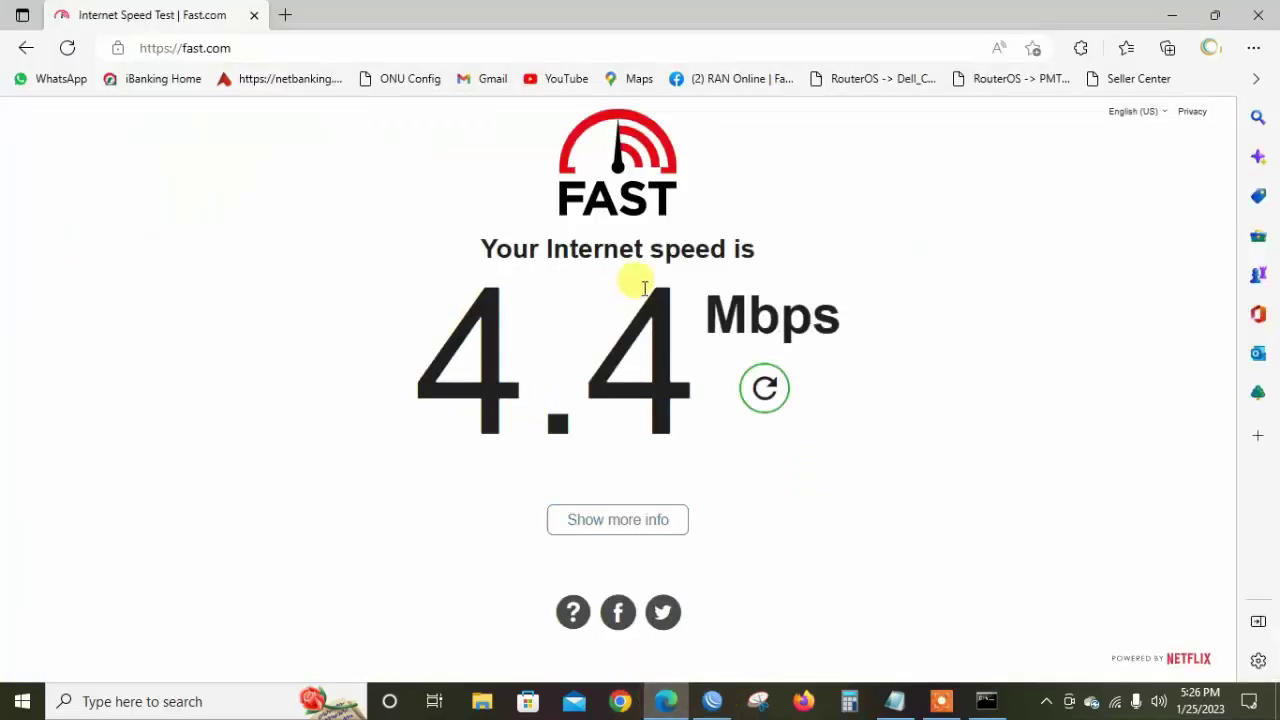
click(762, 412)
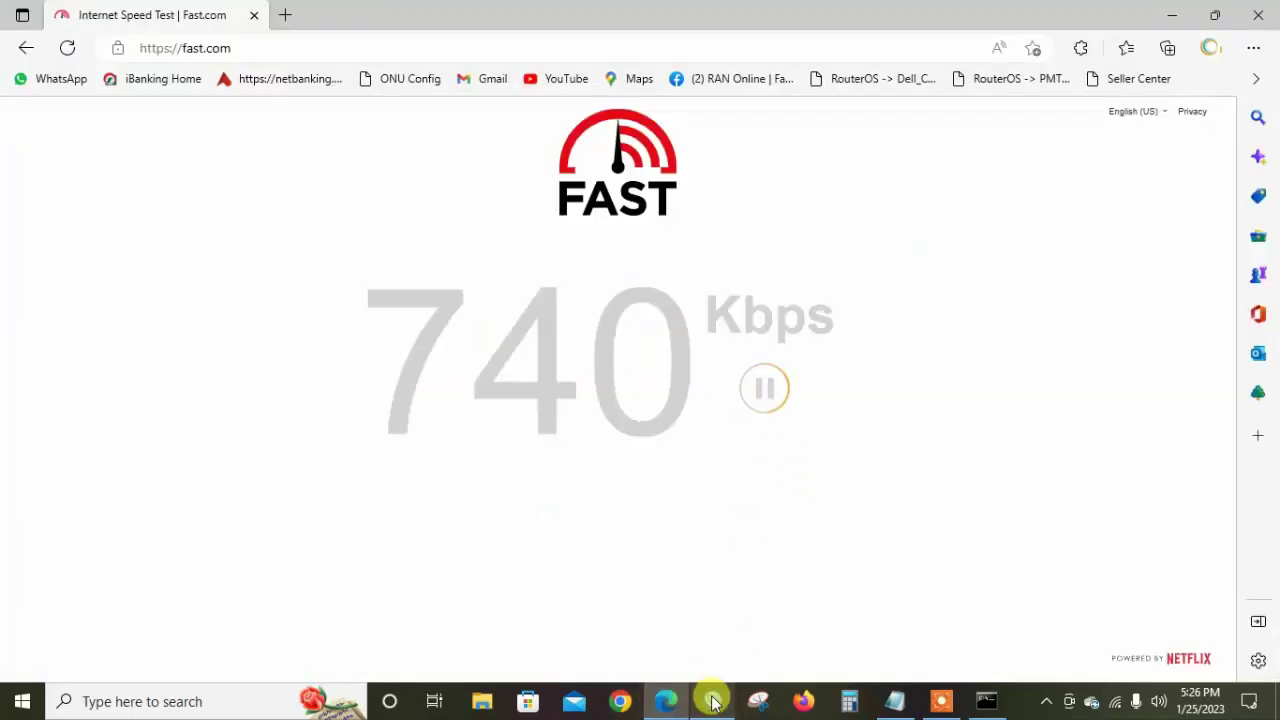
click(711, 699)
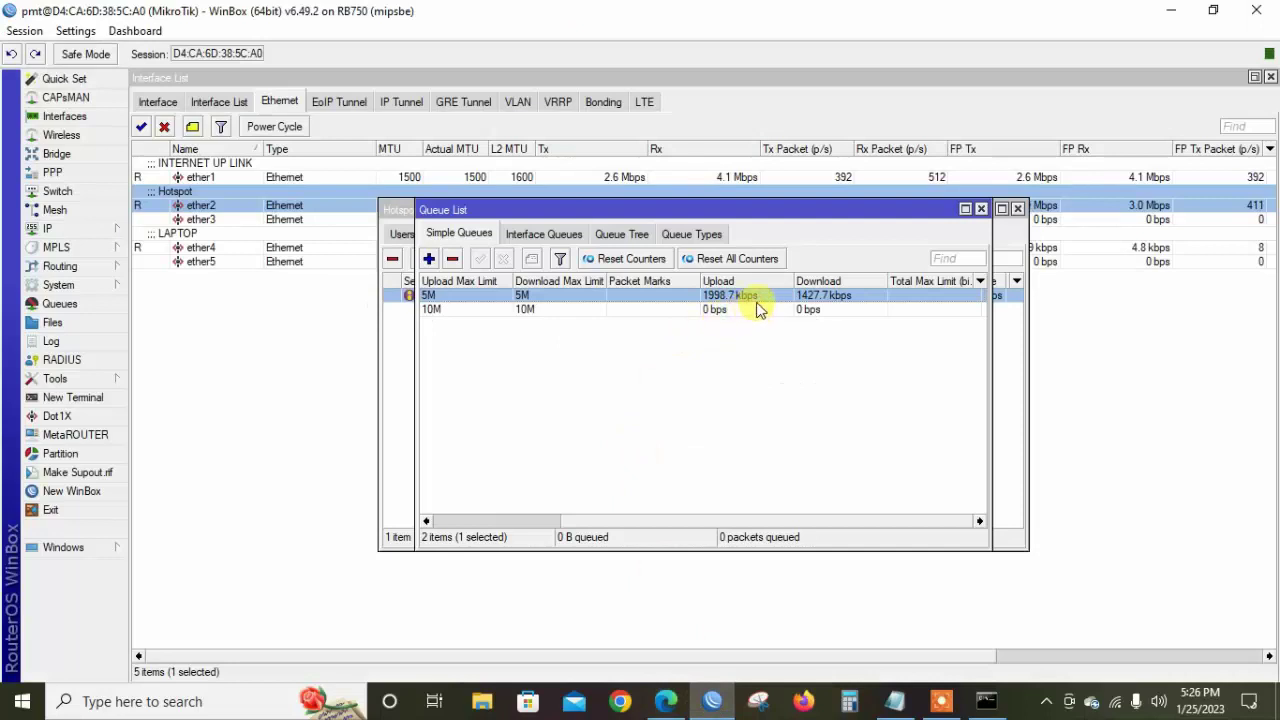